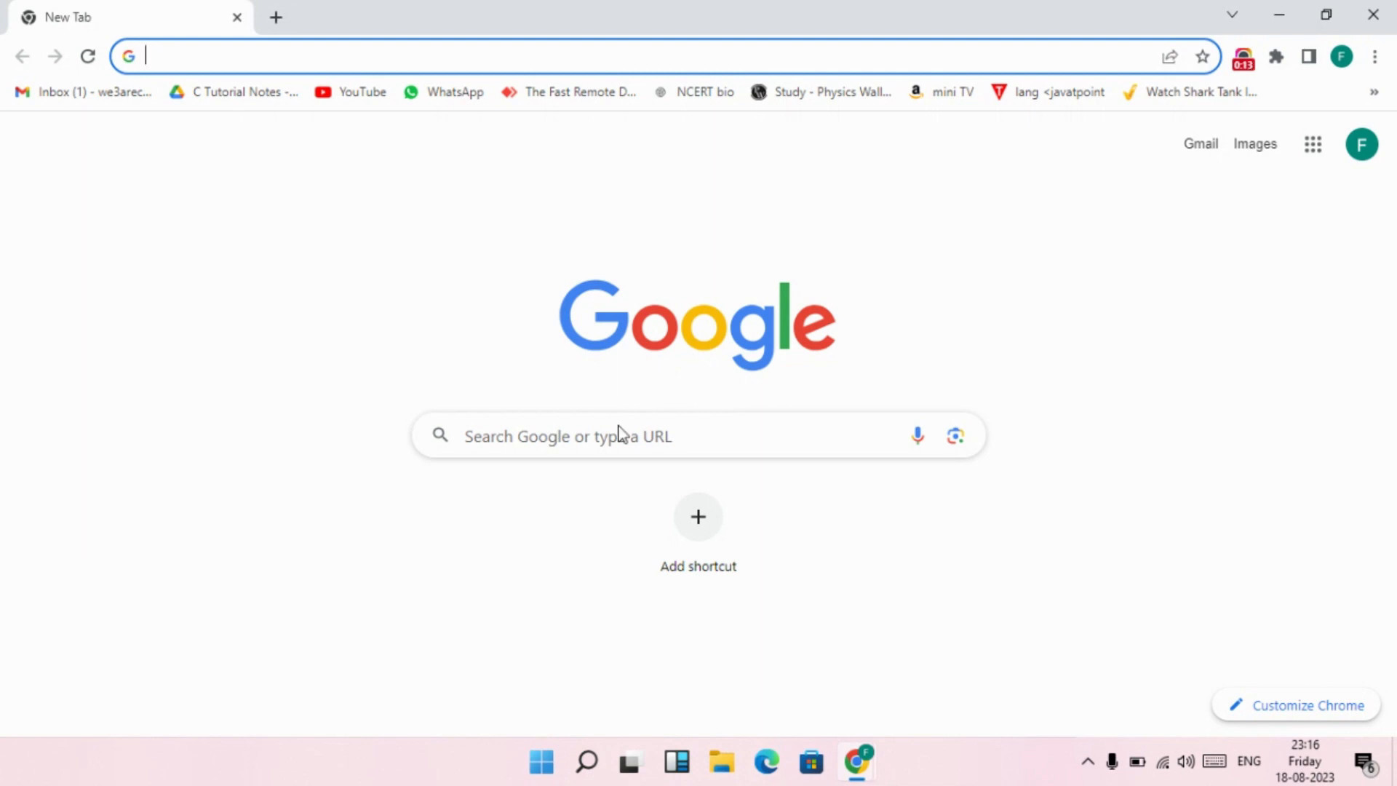
Open the Canva website through a Google search for Canva and search its templates for "thumbnail".
{"action": "left_click", "coordinate": [617, 436]}
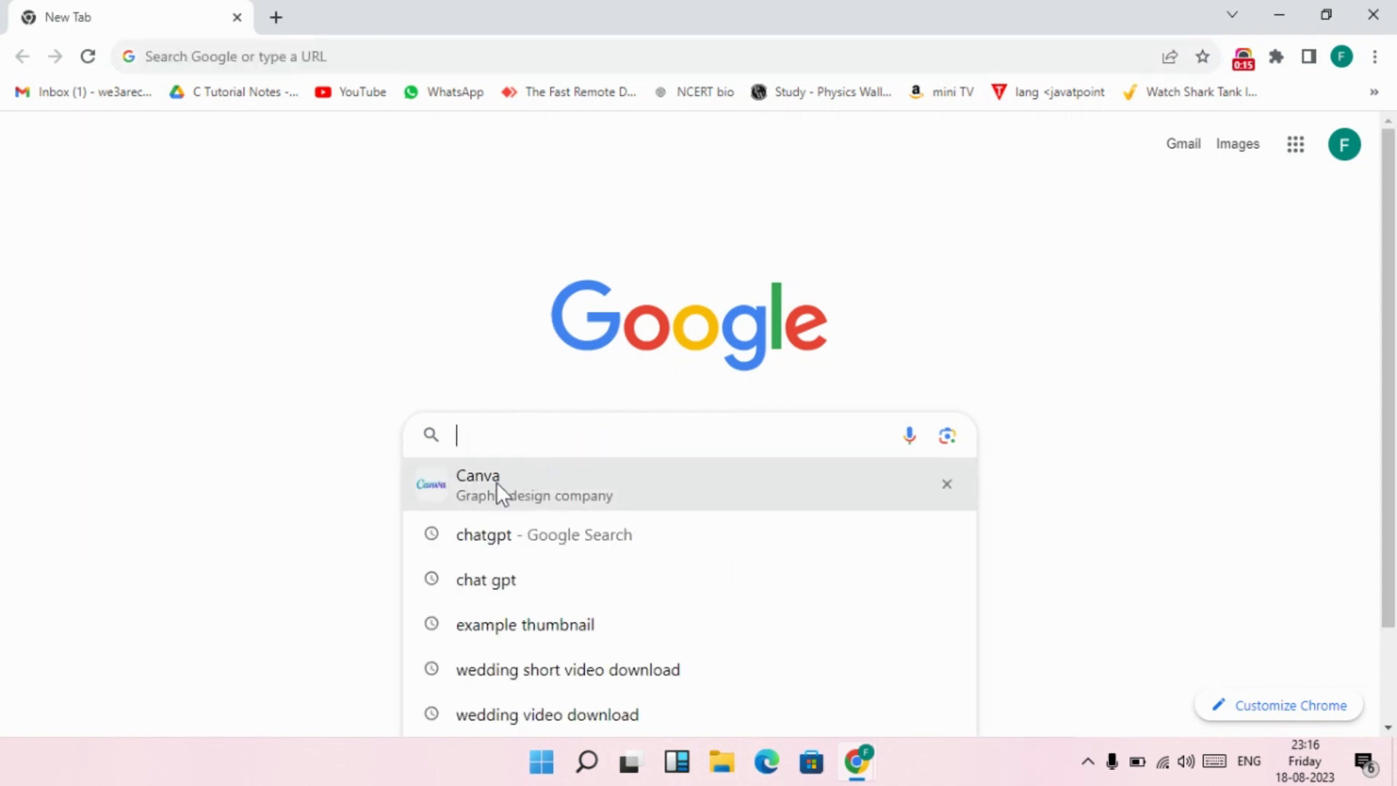
{"action": "left_click", "coordinate": [497, 482]}
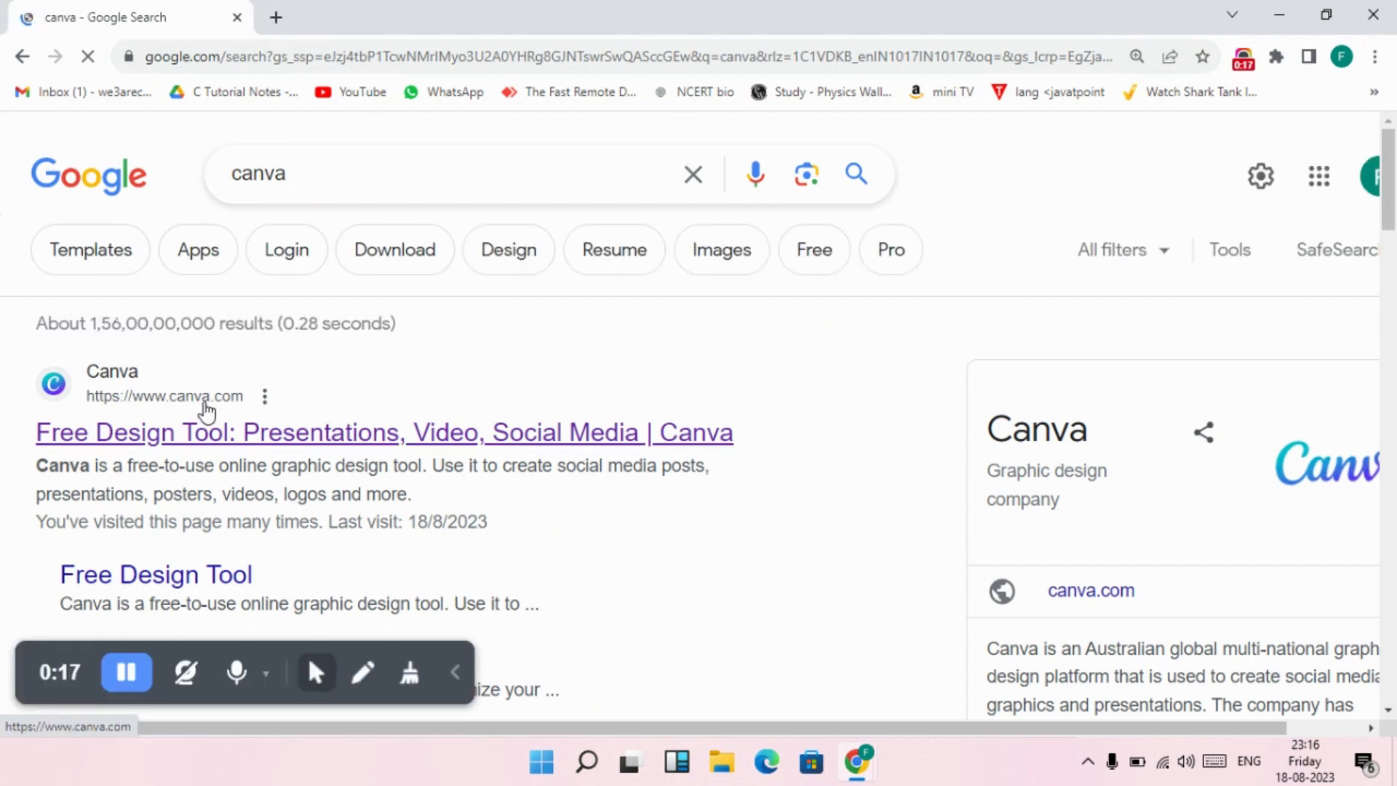
{"action": "left_click", "coordinate": [259, 434]}
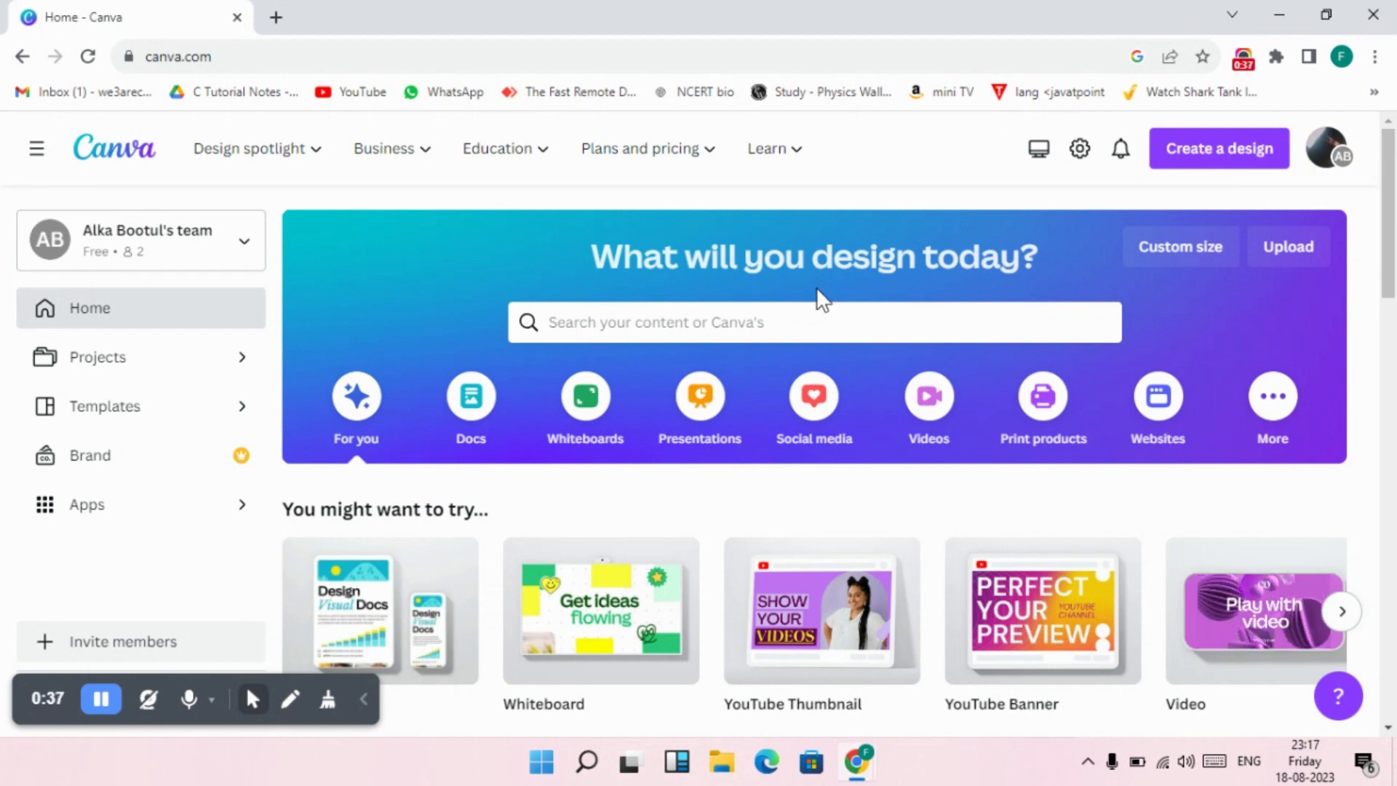
{"action": "left_click", "coordinate": [797, 332]}
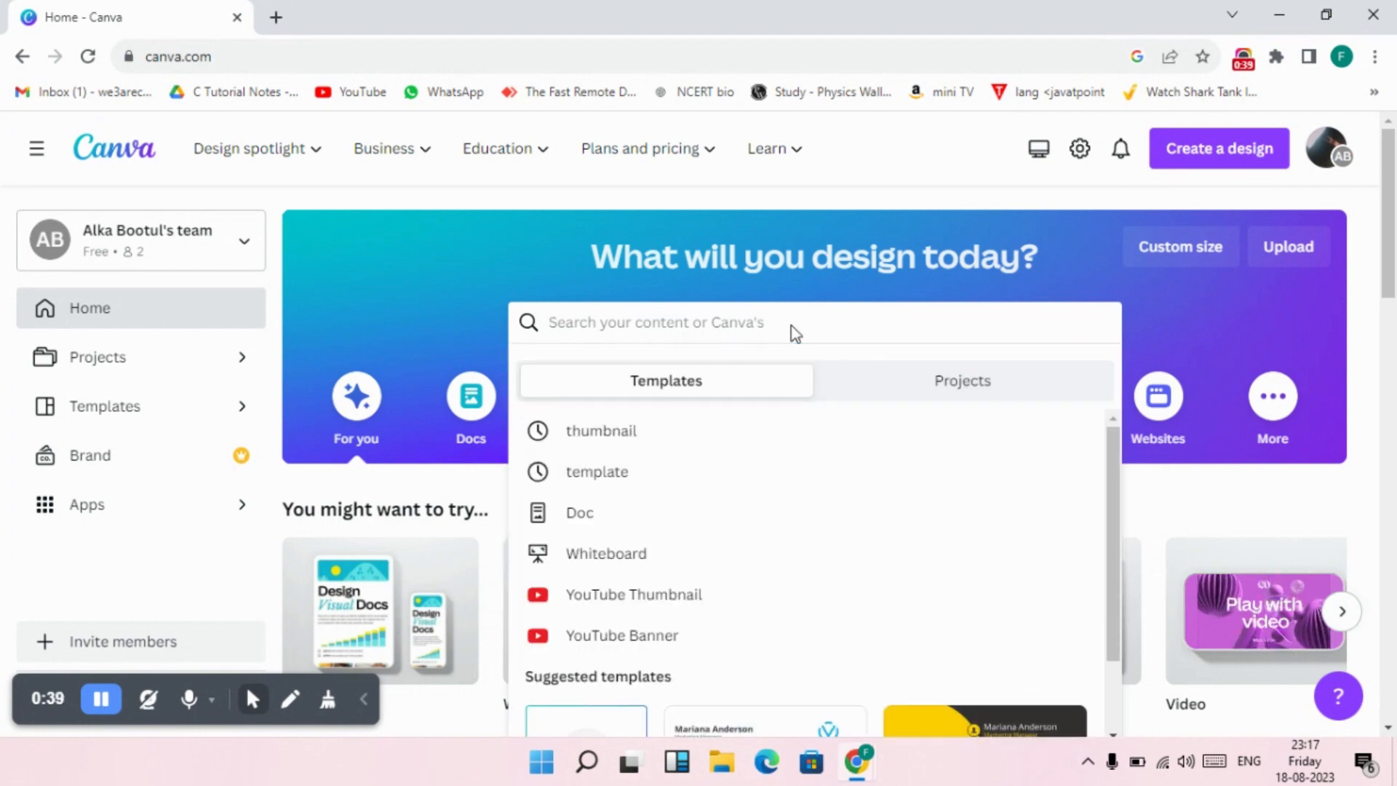
{"action": "left_click", "coordinate": [648, 440]}
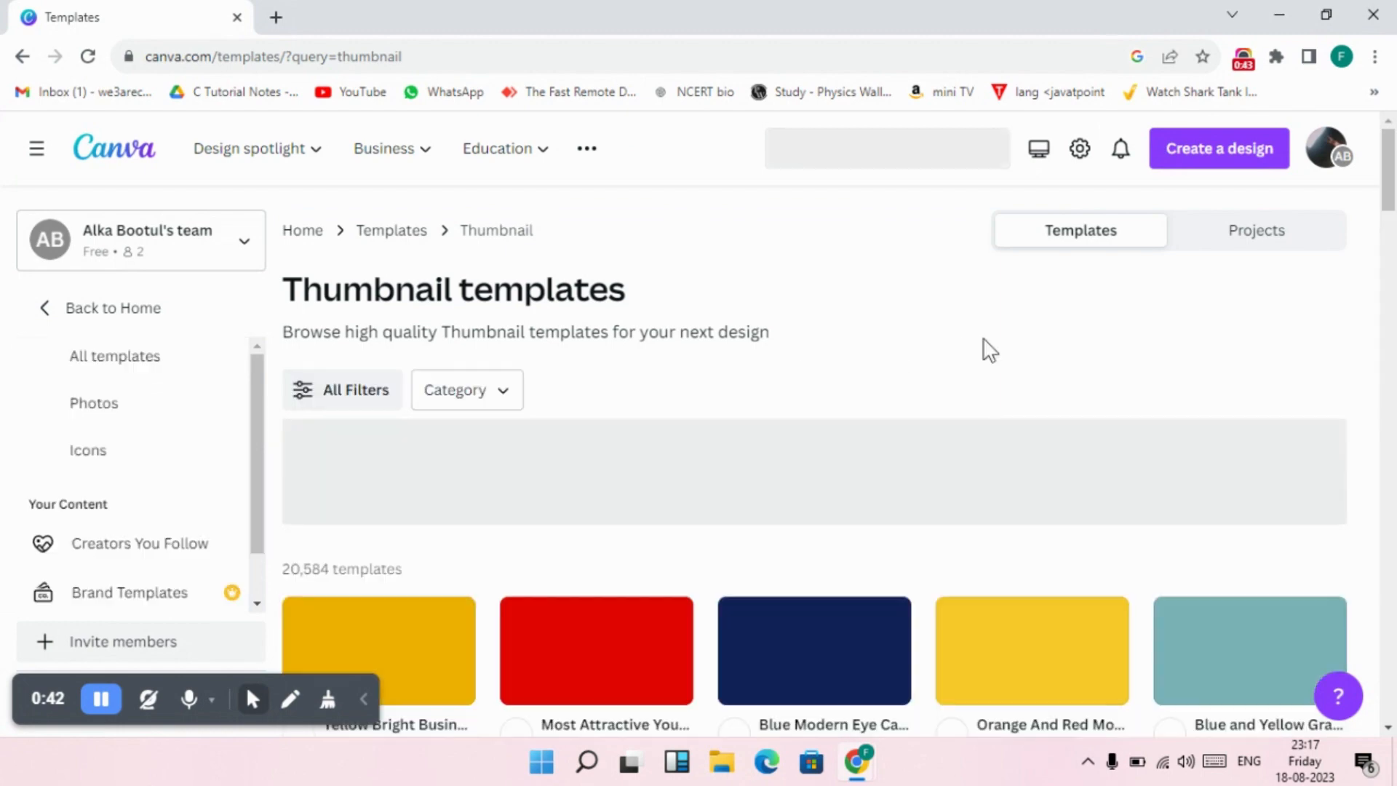
Look through the thumbnail template results for a suitable YouTube thumbnail design.
{"action": "scroll", "coordinate": [1055, 346], "scroll_direction": "down", "scroll_amount": 7}
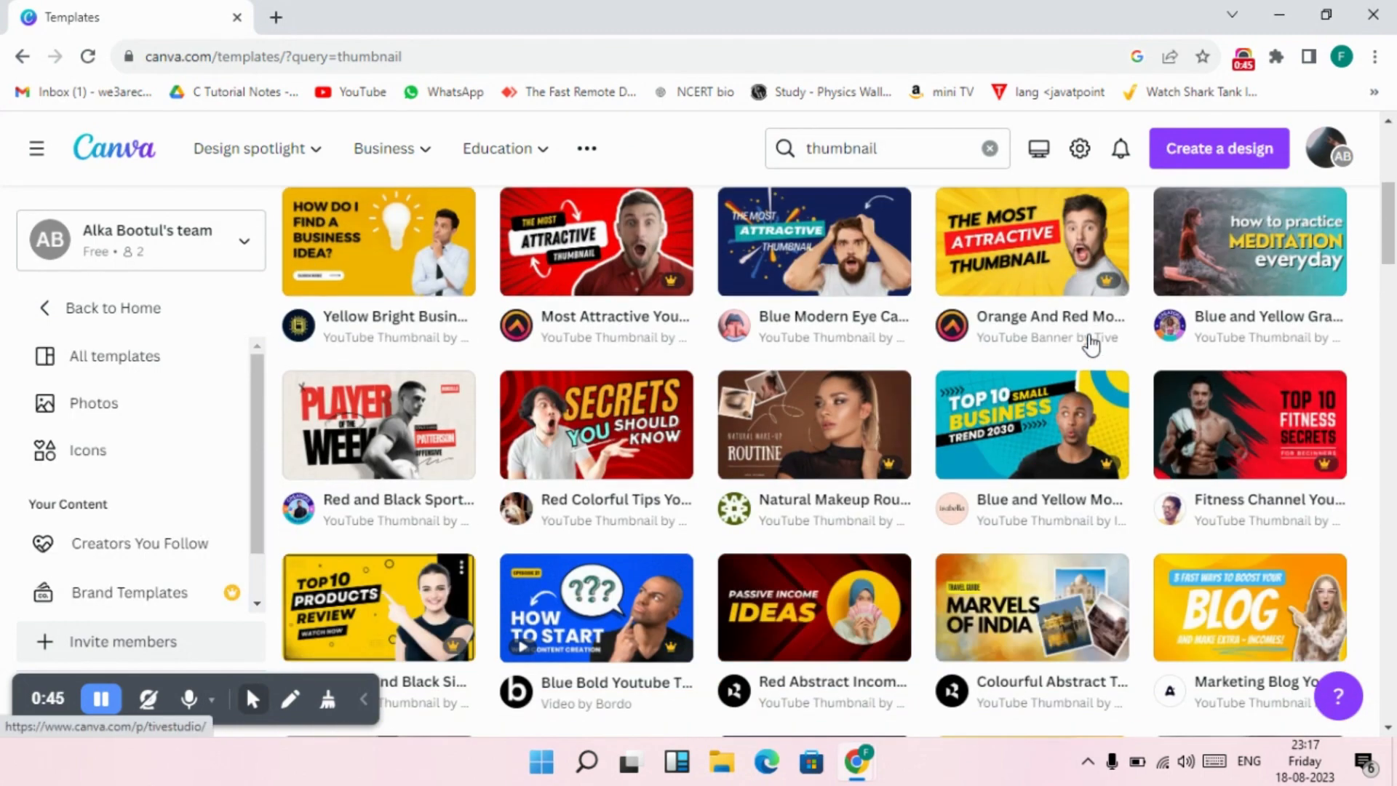
{"action": "scroll", "coordinate": [779, 396], "scroll_direction": "down", "scroll_amount": 3}
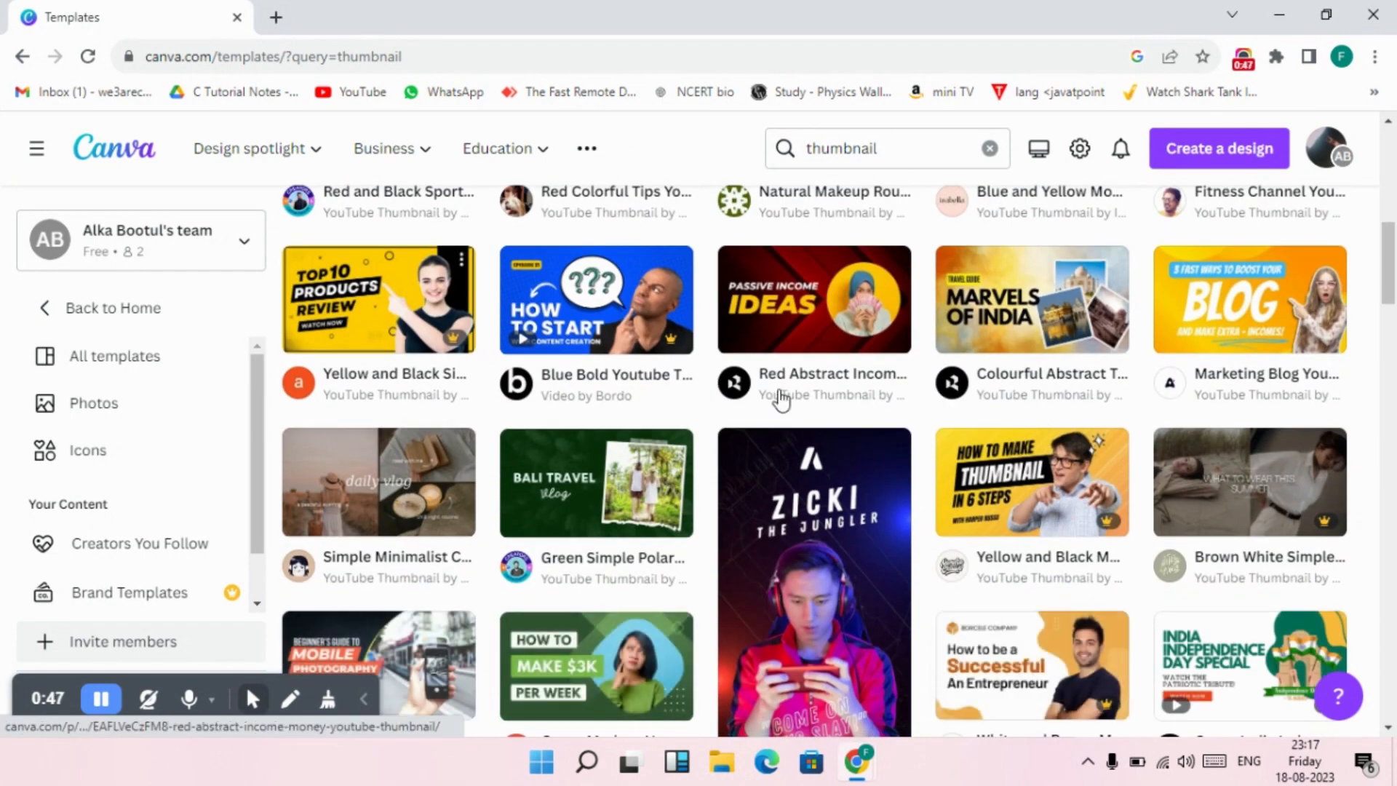
{"action": "scroll", "coordinate": [1033, 477], "scroll_direction": "down", "scroll_amount": 4}
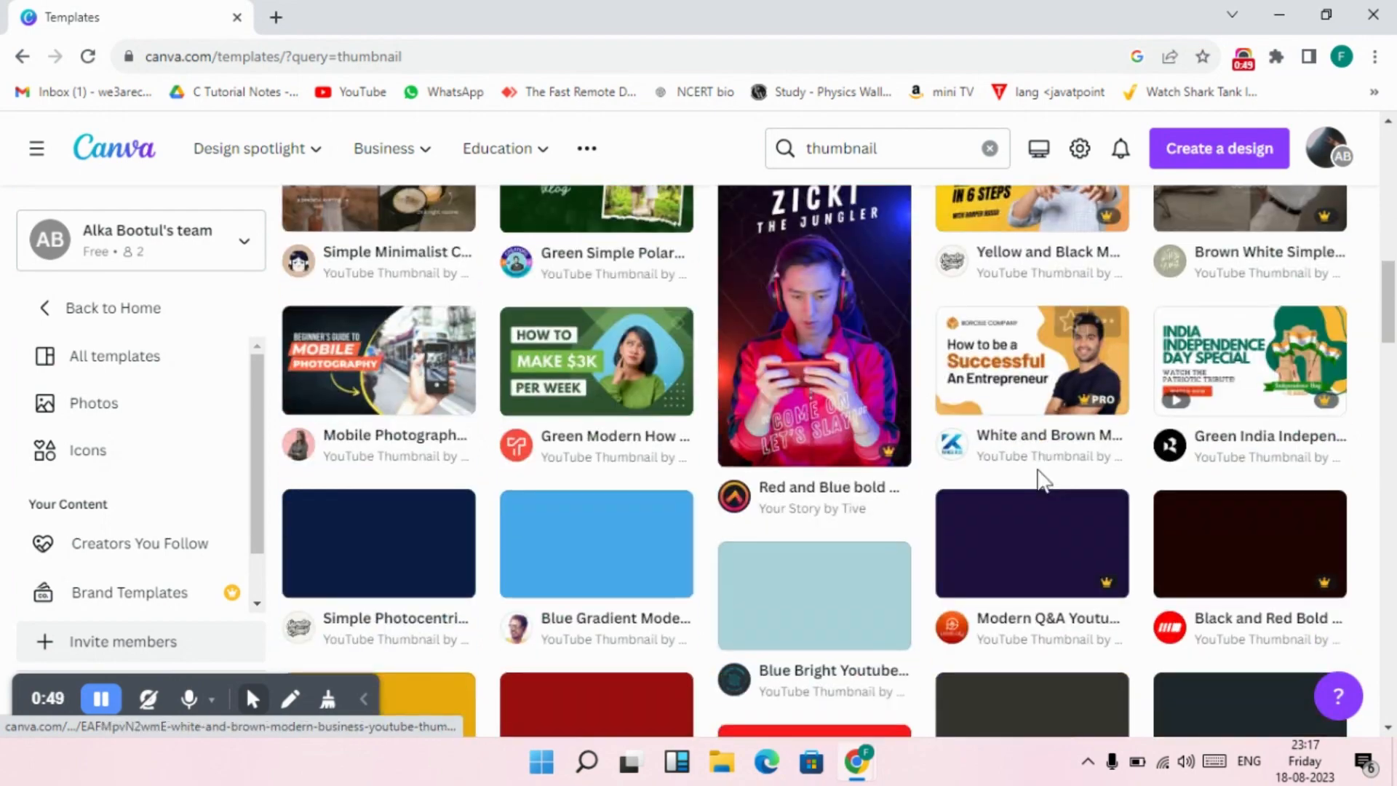
{"action": "scroll", "coordinate": [954, 495], "scroll_direction": "down", "scroll_amount": 12}
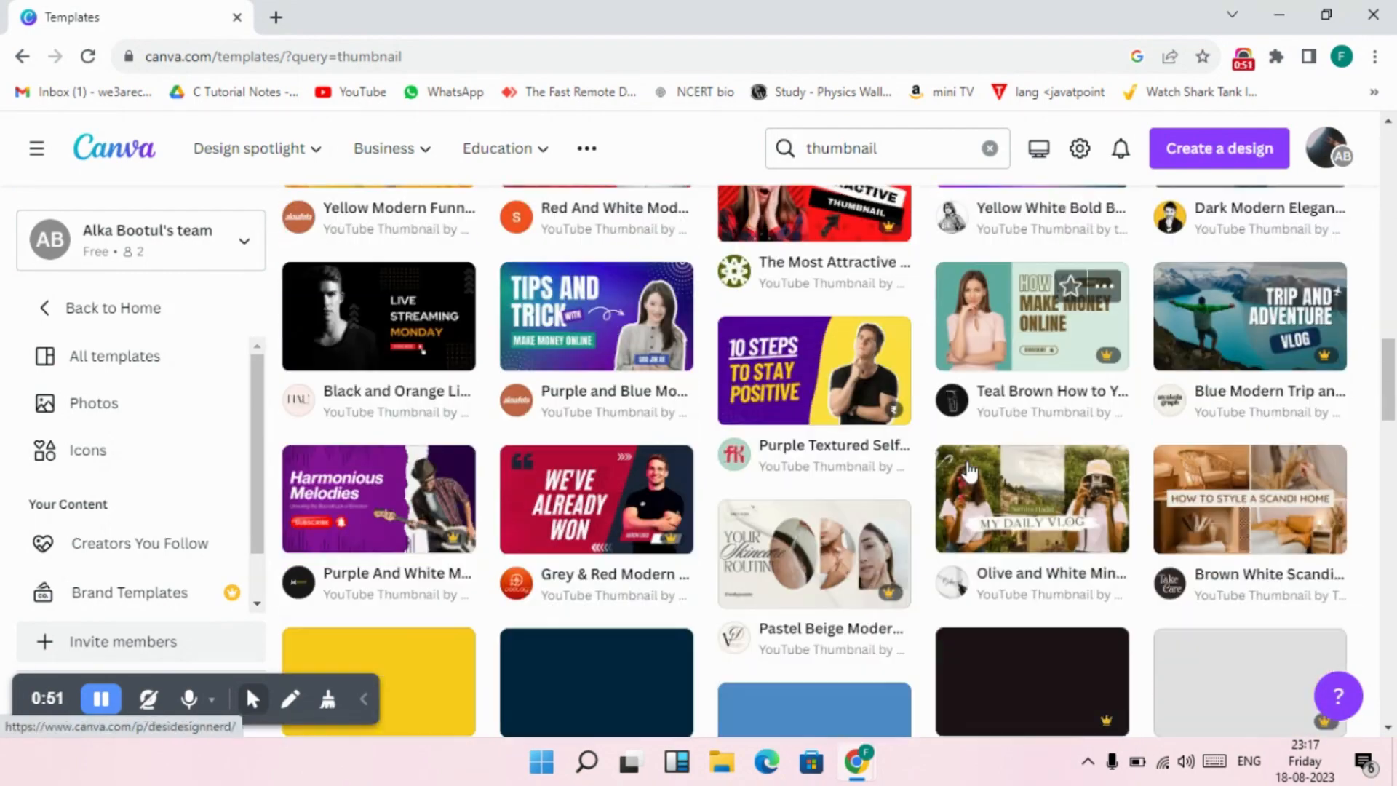
{"action": "scroll", "coordinate": [971, 473], "scroll_direction": "up", "scroll_amount": 6}
{"action": "scroll", "coordinate": [972, 473], "scroll_direction": "up", "scroll_amount": 4}
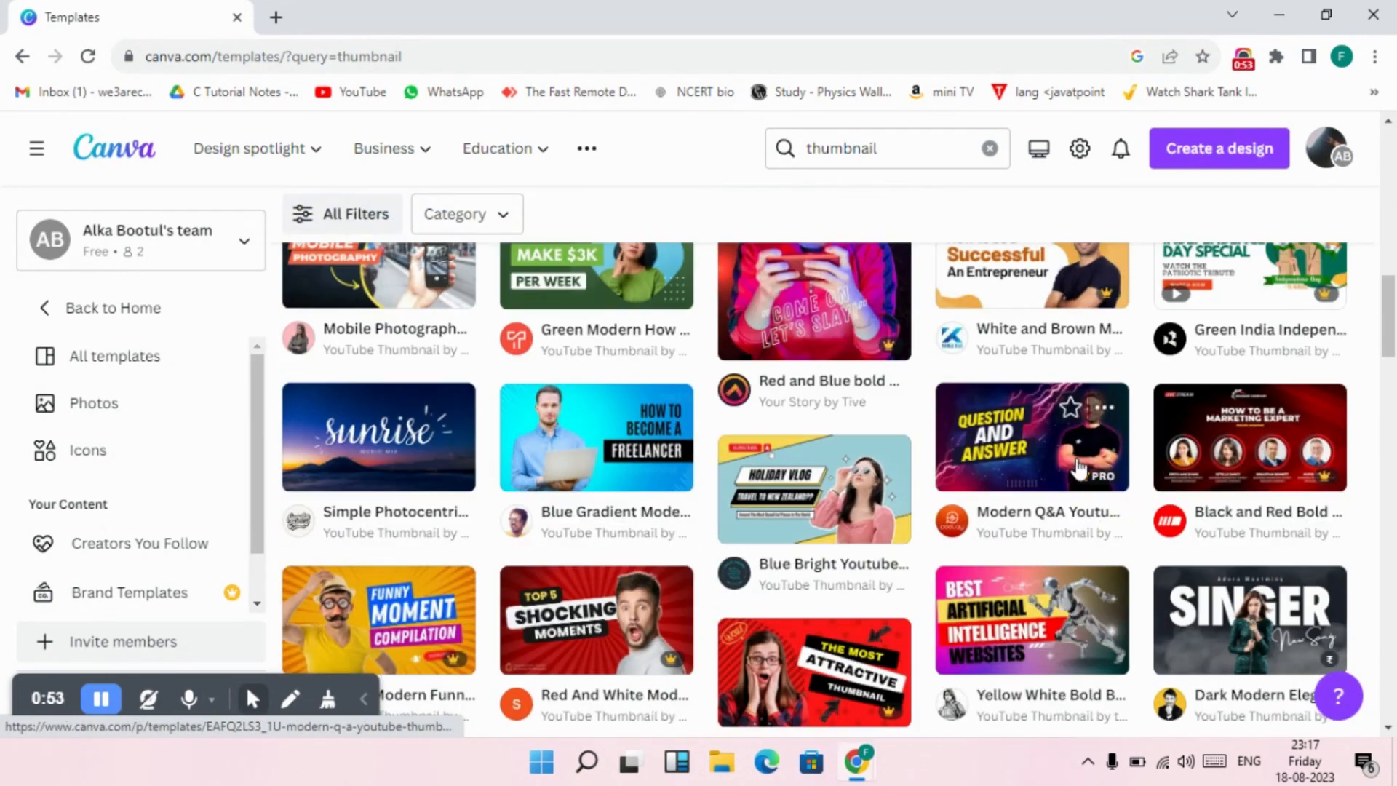
{"action": "scroll", "coordinate": [1077, 469], "scroll_direction": "down", "scroll_amount": 9}
{"action": "scroll", "coordinate": [1079, 470], "scroll_direction": "down", "scroll_amount": 6}
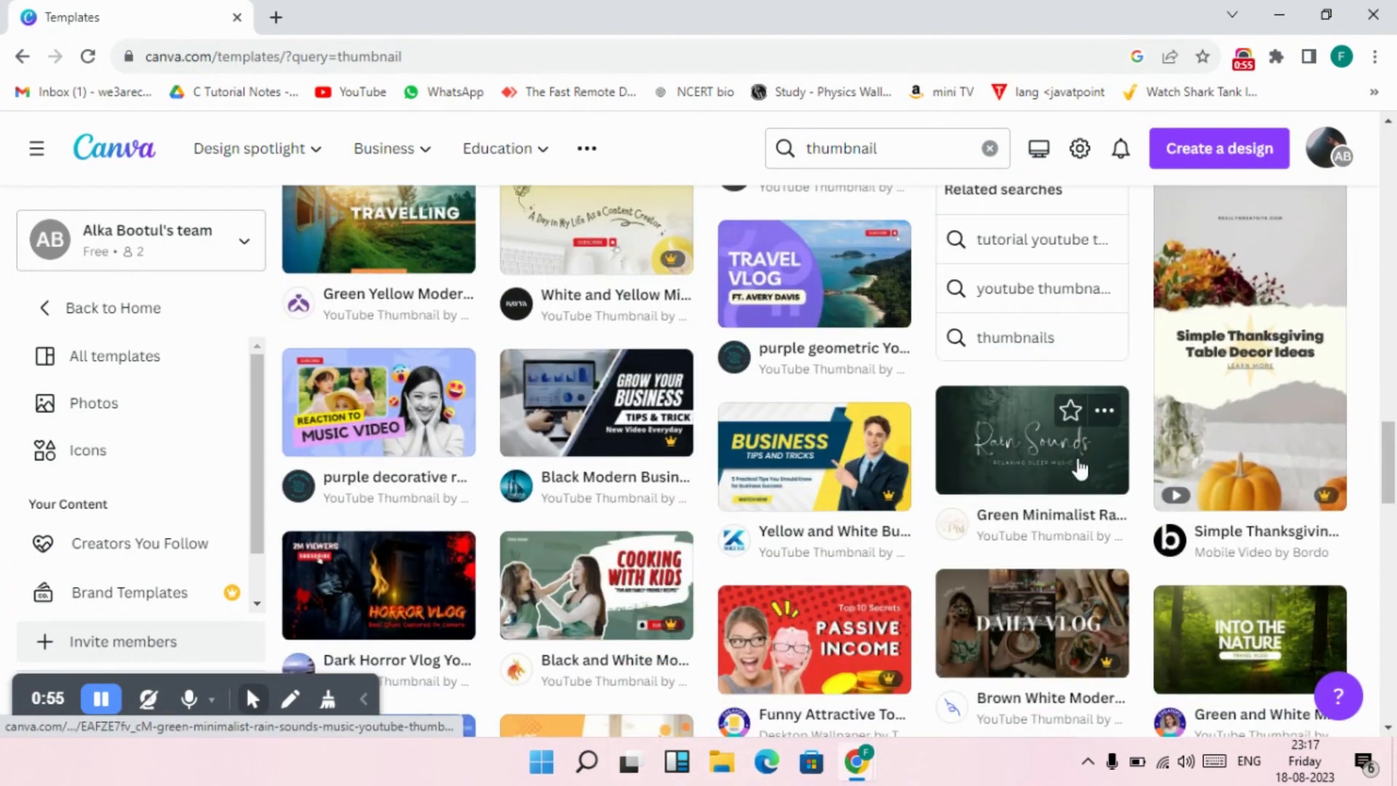
{"action": "scroll", "coordinate": [1034, 451], "scroll_direction": "up", "scroll_amount": 3}
{"action": "left_click", "coordinate": [102, 702]}
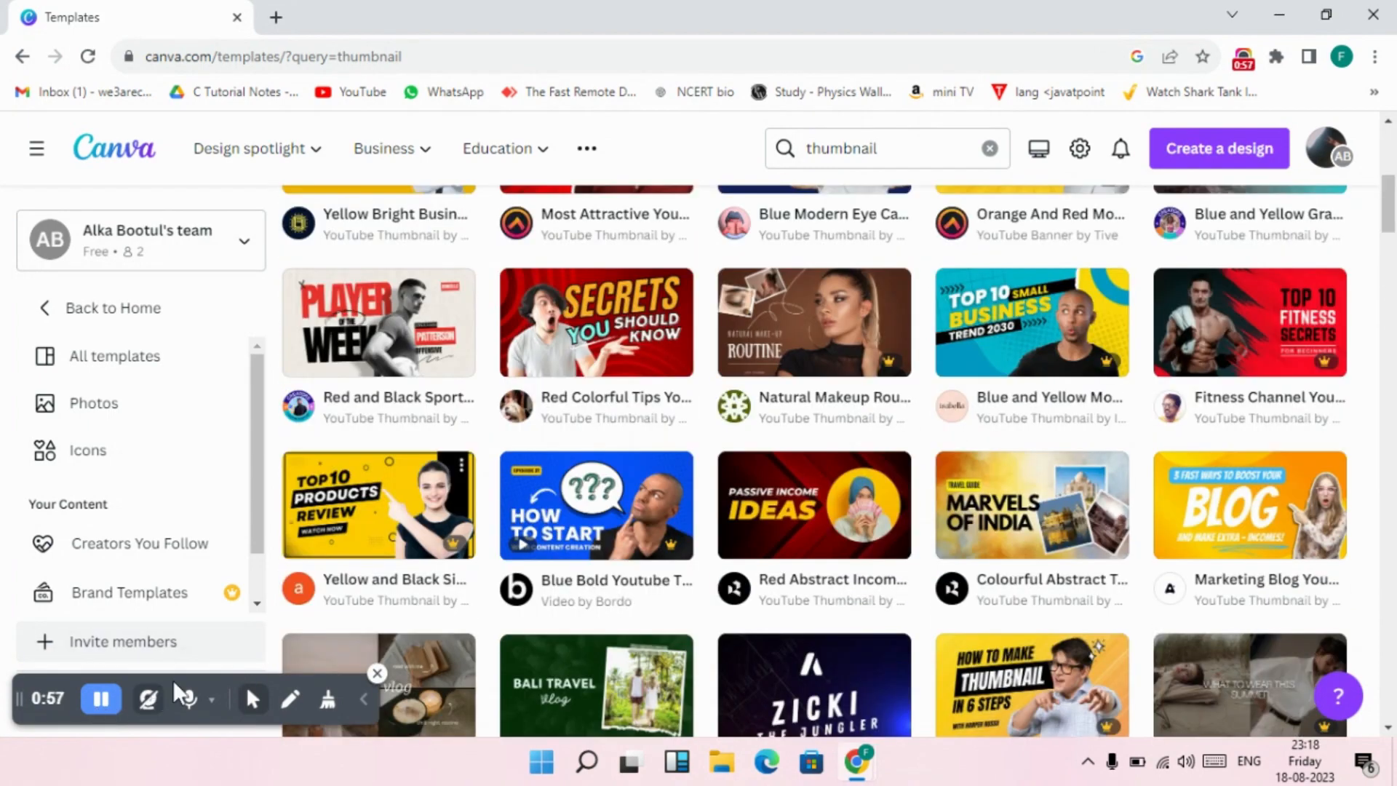
{"action": "scroll", "coordinate": [840, 515], "scroll_direction": "down", "scroll_amount": 3}
{"action": "scroll", "coordinate": [840, 516], "scroll_direction": "up", "scroll_amount": 3}
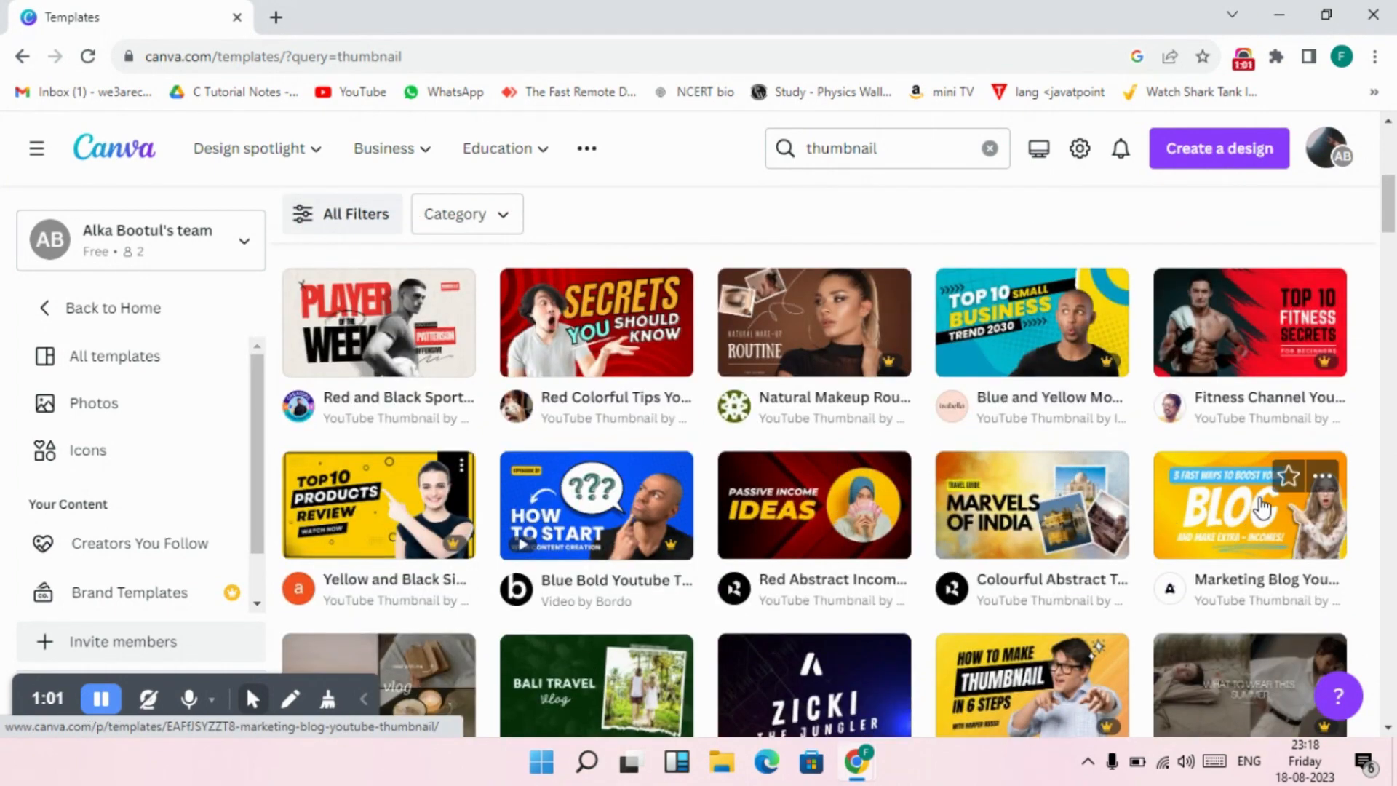
Open the Marketing Blog YouTube Thumbnail template and start customizing it in the editor.
{"action": "left_click", "coordinate": [1209, 544]}
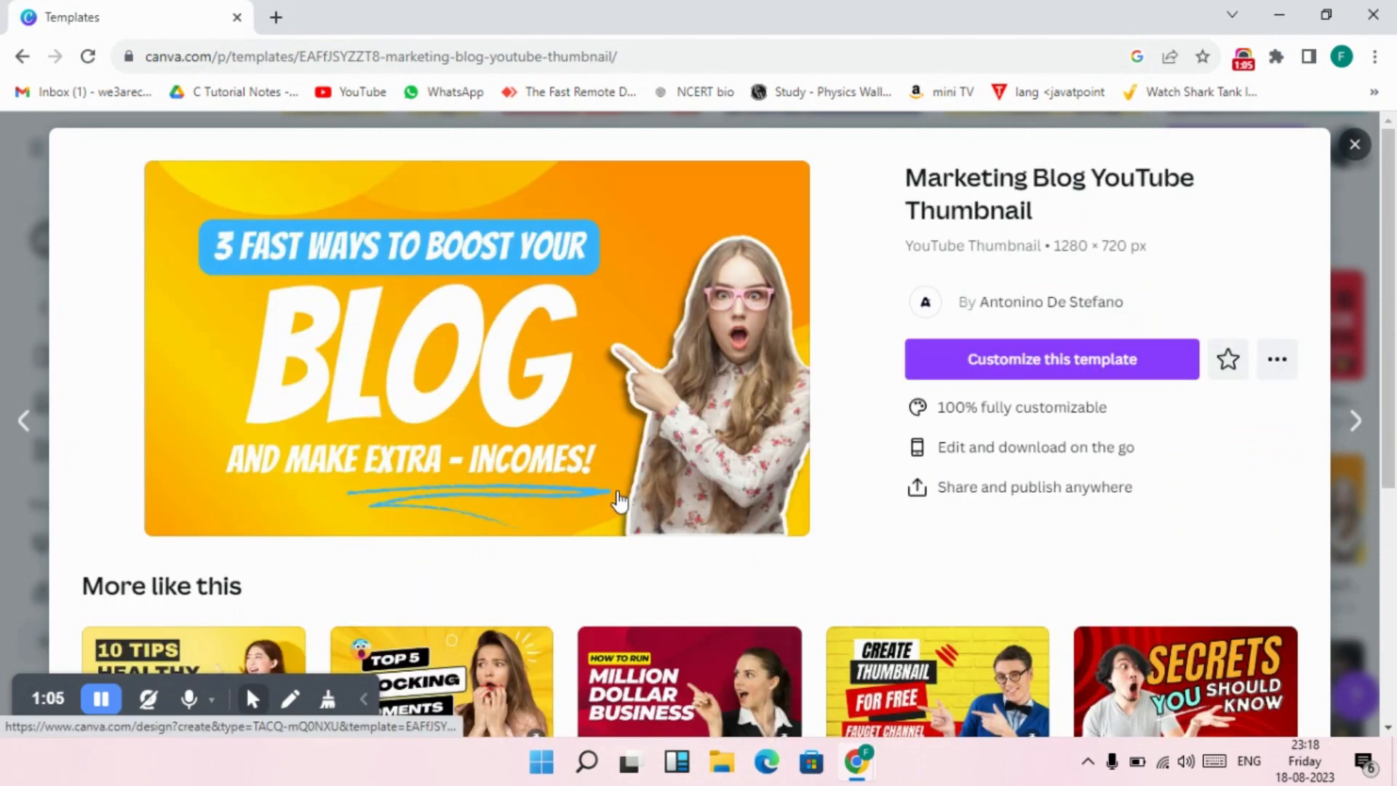
{"action": "scroll", "coordinate": [753, 443], "scroll_direction": "down", "scroll_amount": 3}
{"action": "scroll", "coordinate": [753, 443], "scroll_direction": "up", "scroll_amount": 3}
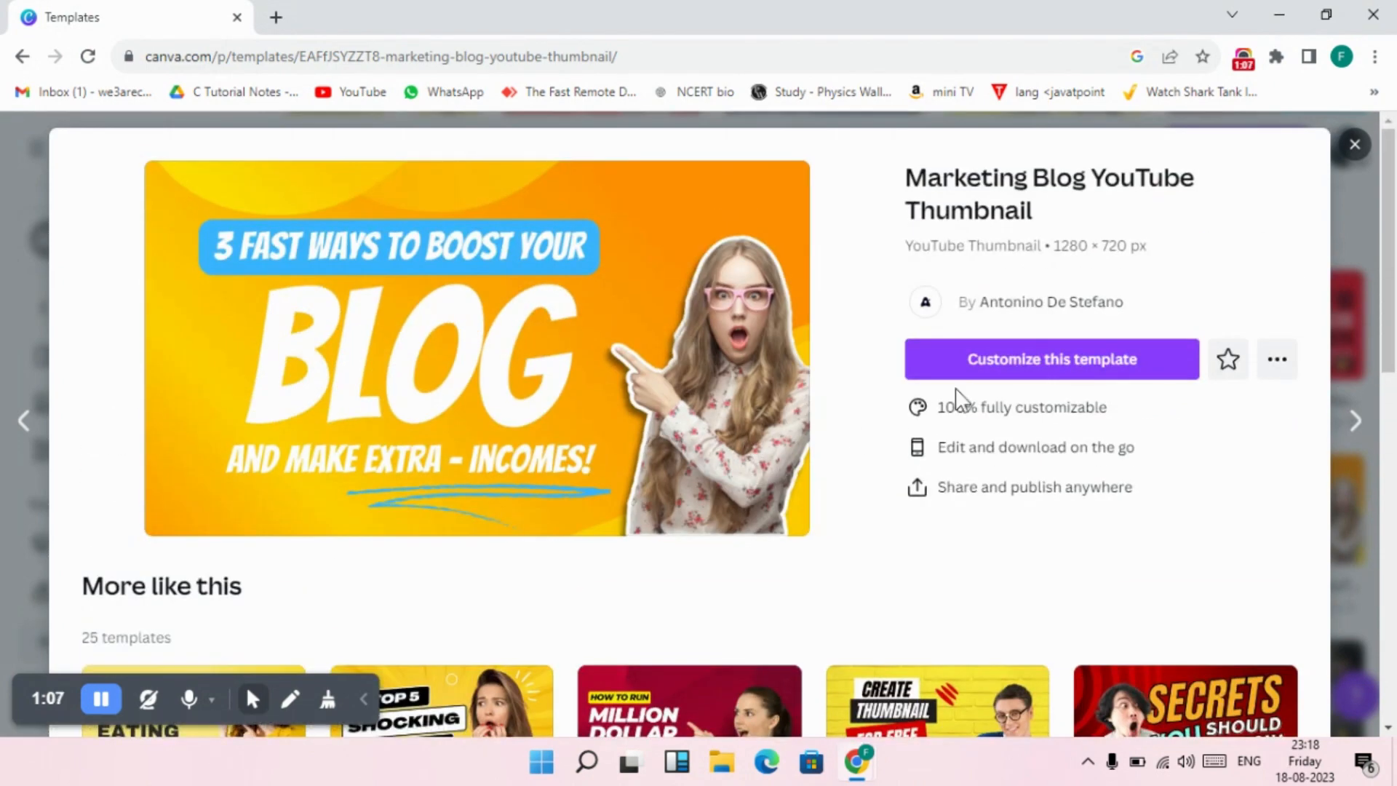
{"action": "left_click", "coordinate": [1016, 368]}
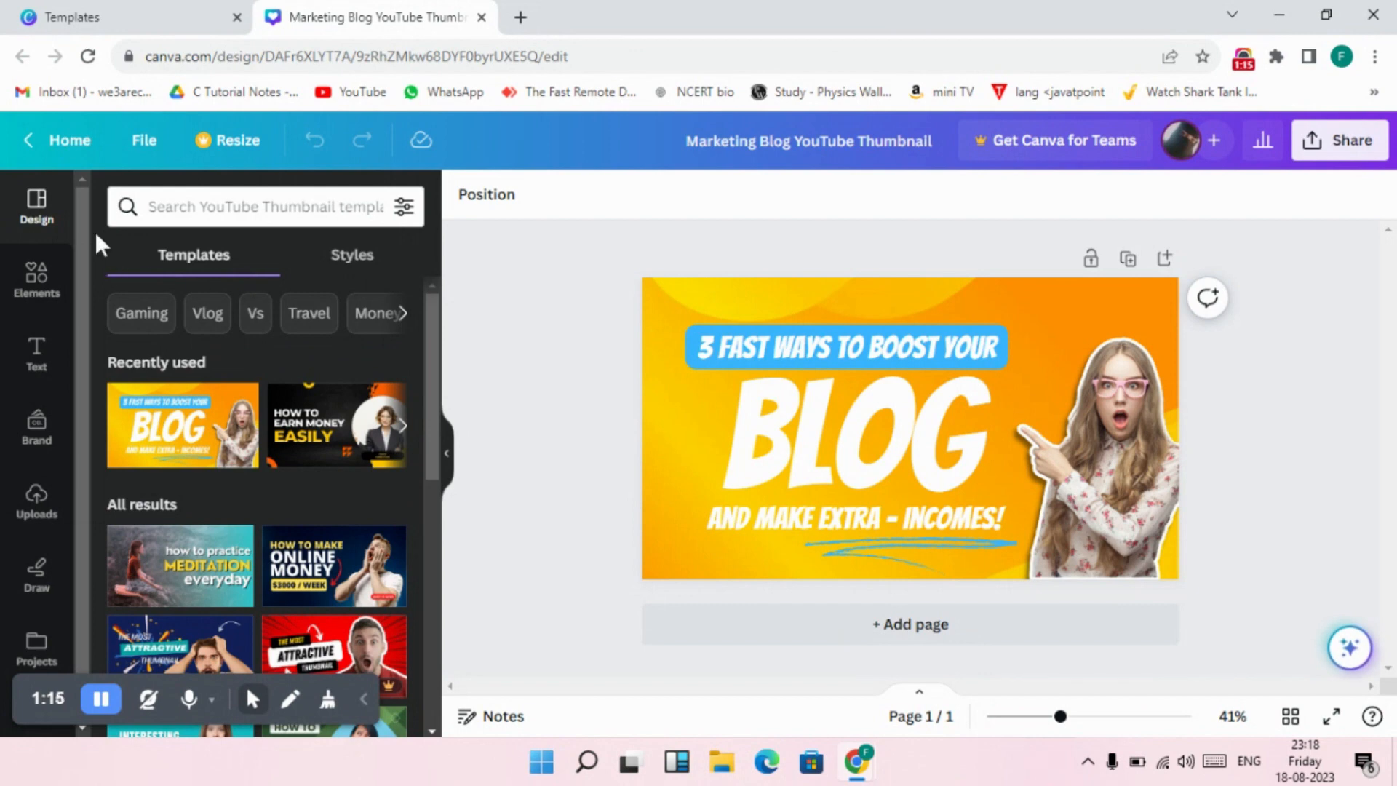
Examine the full collection of recently used elements and return to the elements overview.
{"action": "left_click", "coordinate": [228, 210]}
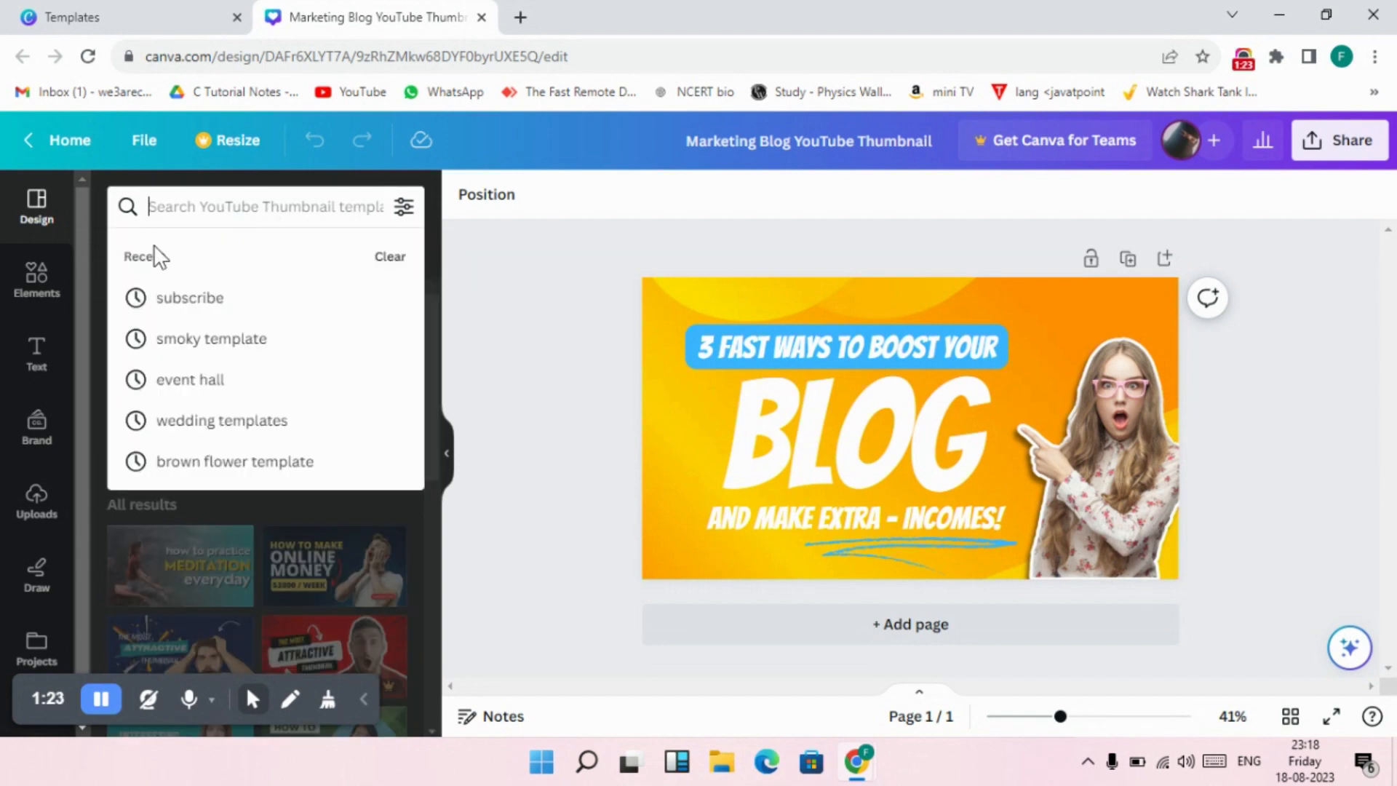
{"action": "left_click", "coordinate": [38, 278]}
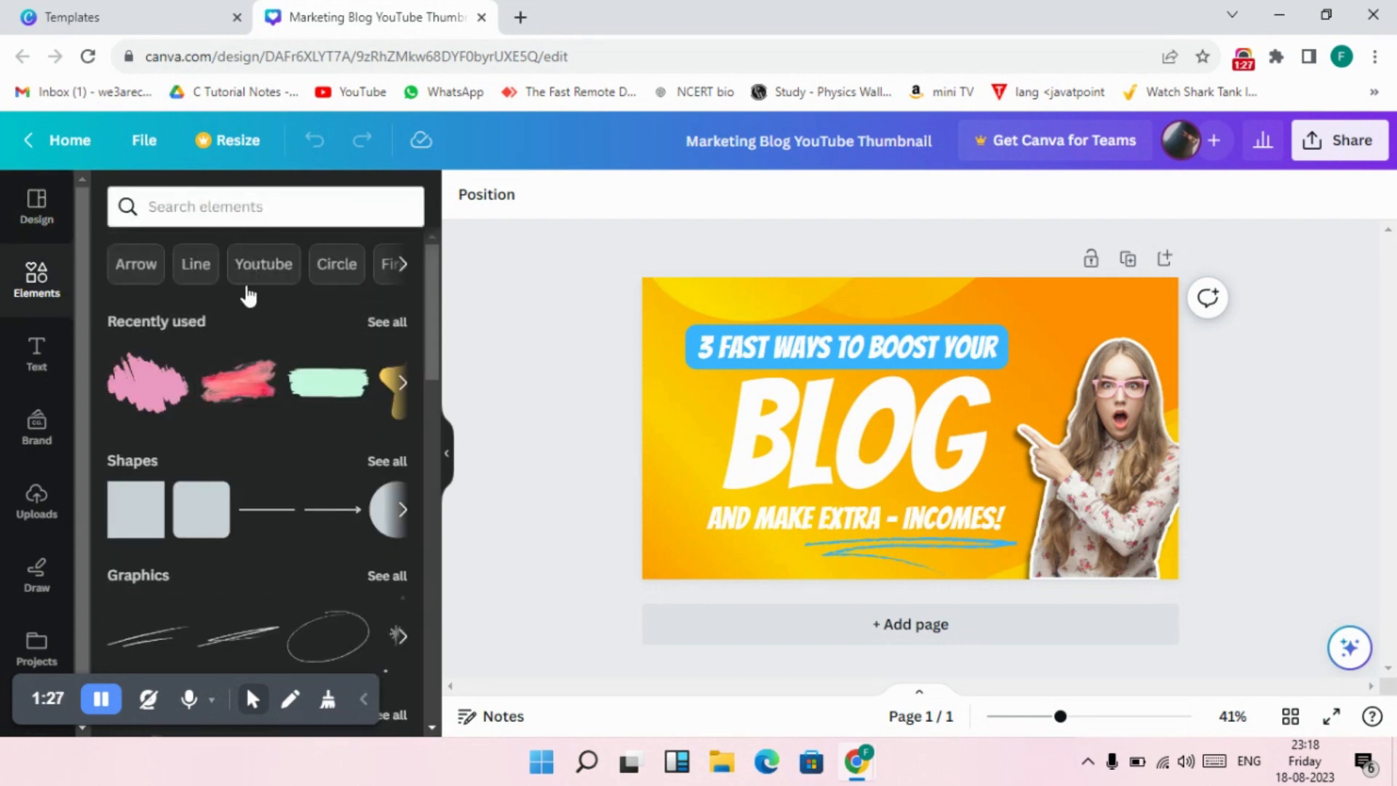
{"action": "left_click", "coordinate": [387, 323]}
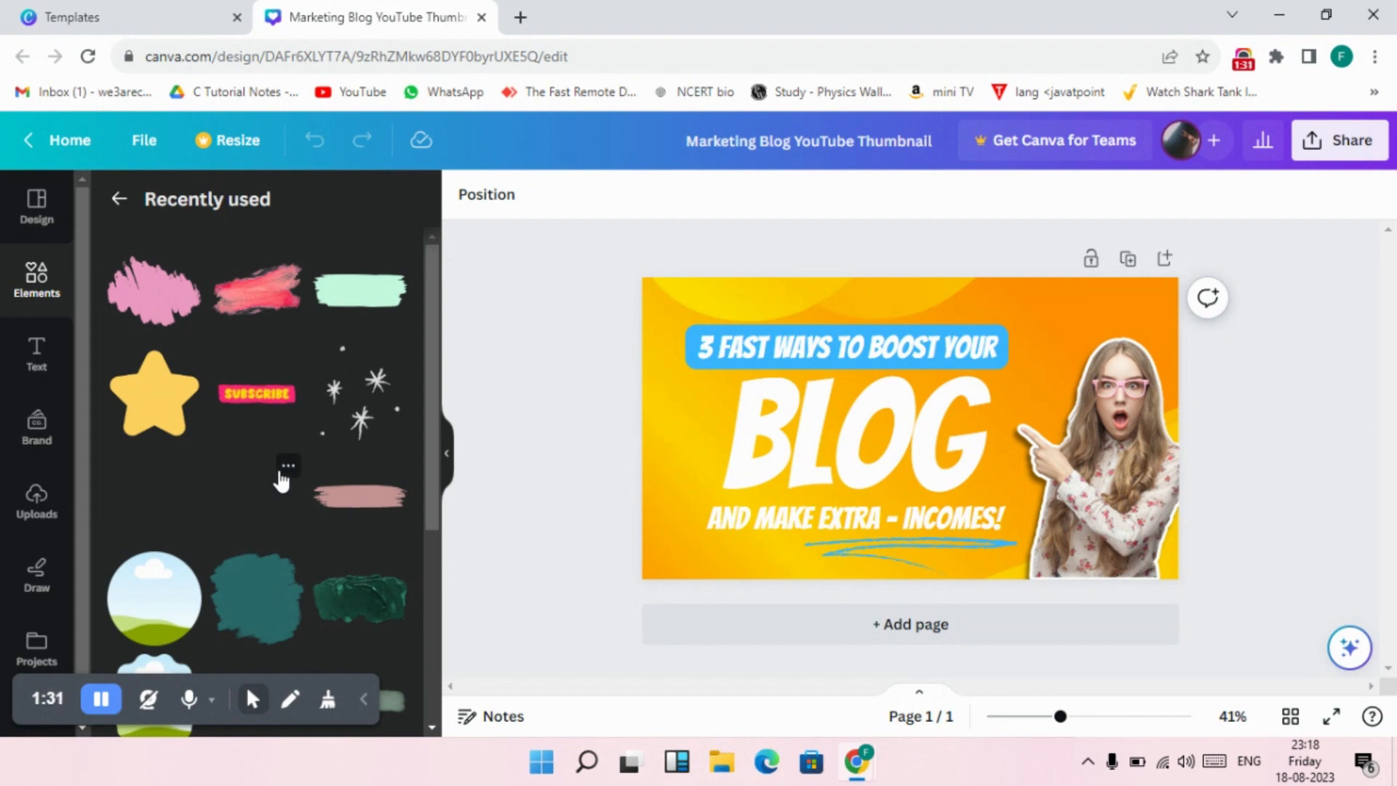
{"action": "scroll", "coordinate": [283, 473], "scroll_direction": "down", "scroll_amount": 3}
{"action": "scroll", "coordinate": [282, 478], "scroll_direction": "down", "scroll_amount": 2}
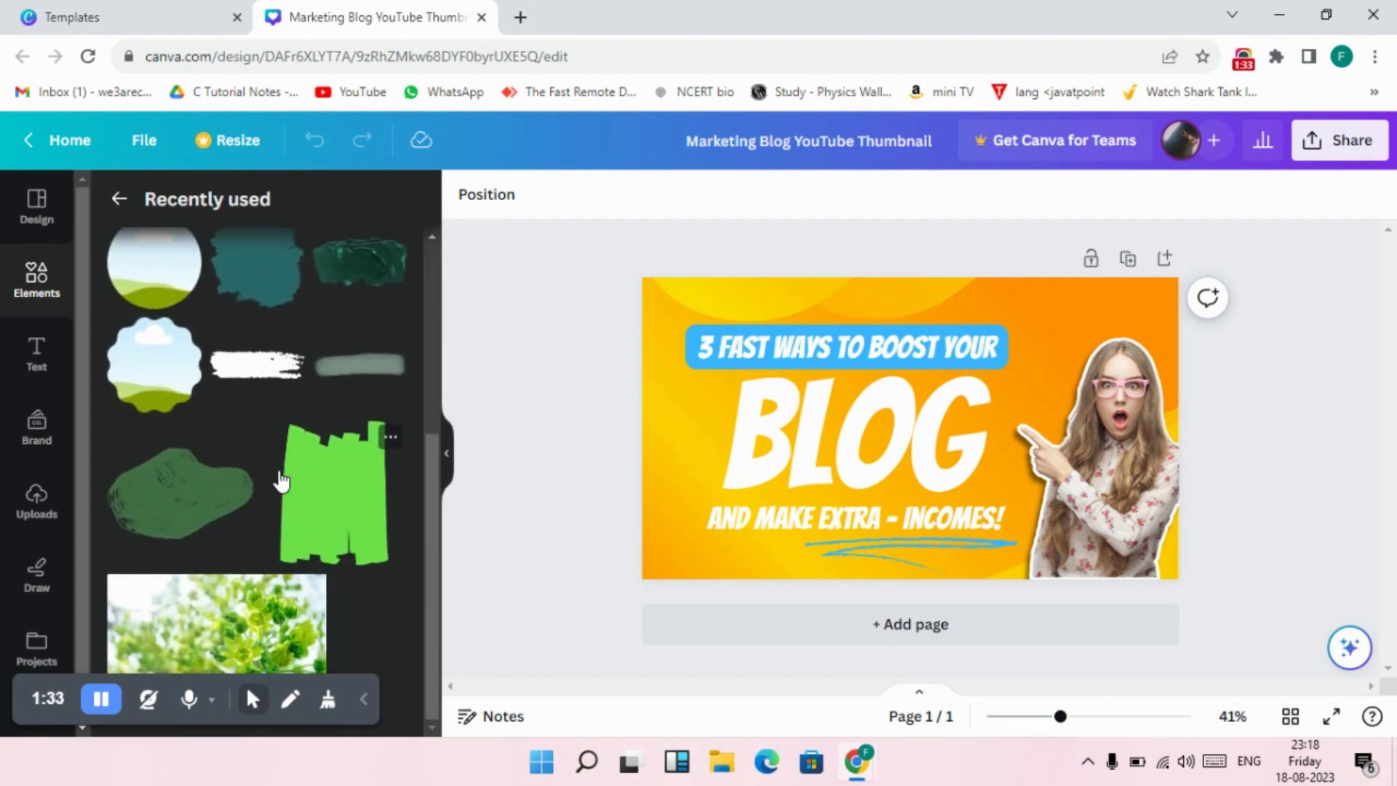
{"action": "scroll", "coordinate": [282, 480], "scroll_direction": "up", "scroll_amount": 5}
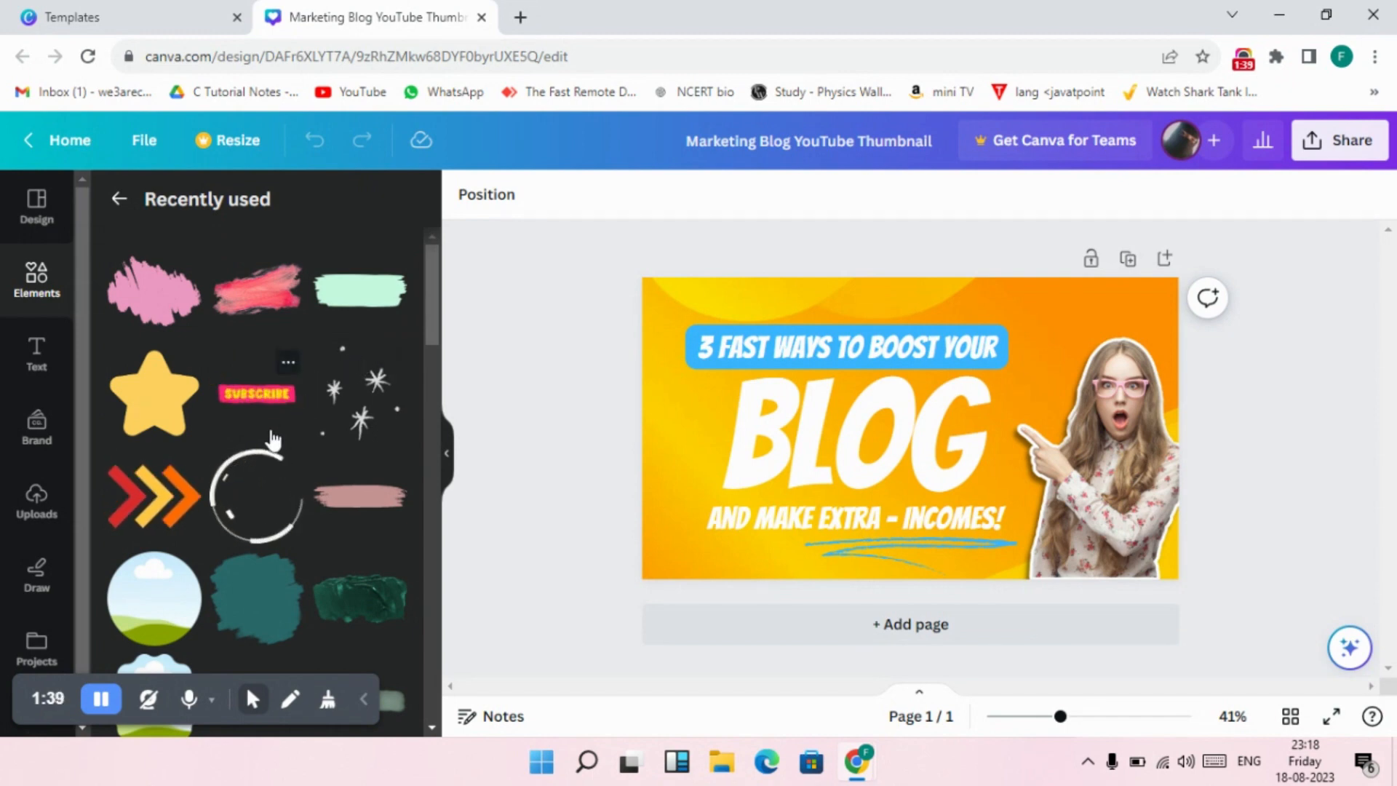
{"action": "left_click", "coordinate": [119, 202]}
Search the elements for "arrow", look through the matching graphics, and clear the search.
{"action": "left_click", "coordinate": [199, 209]}
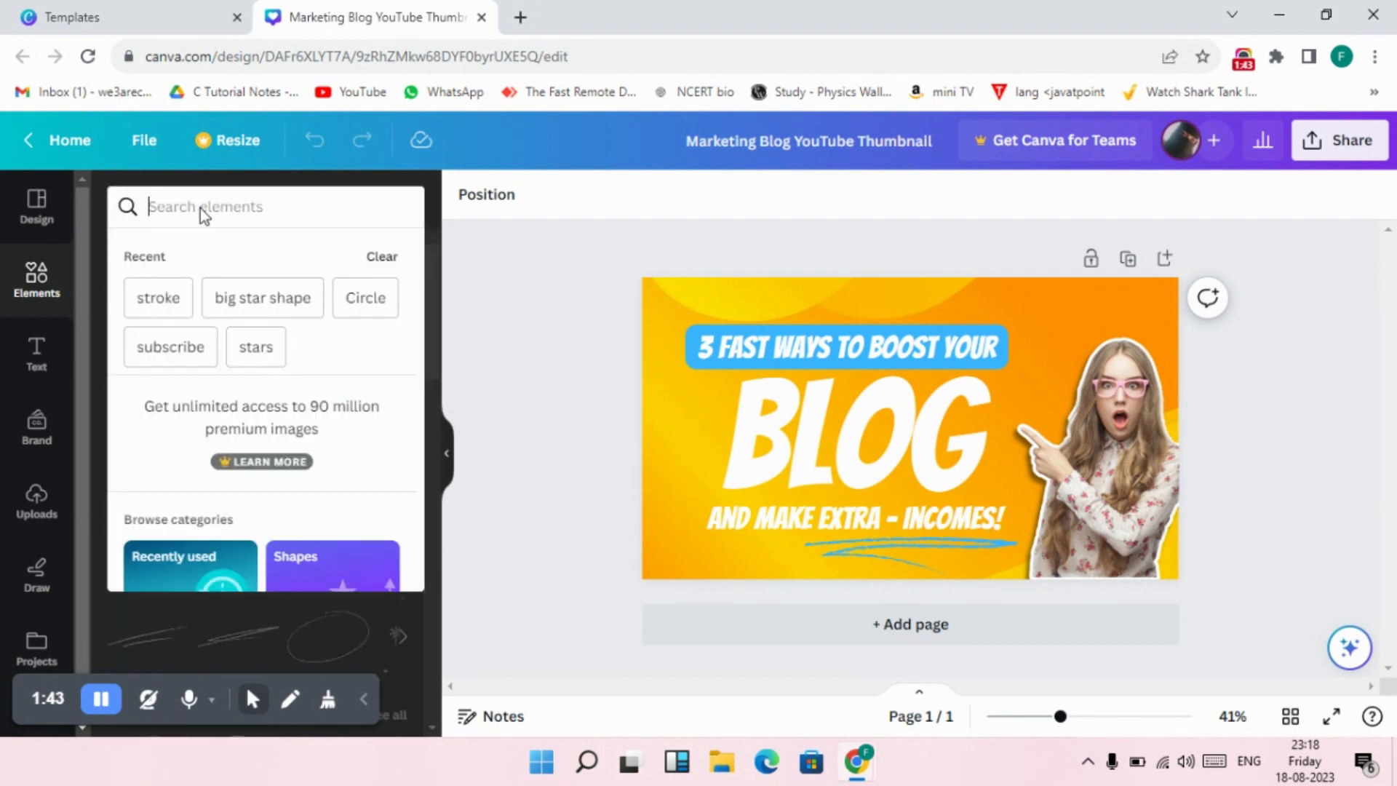
{"action": "type", "text": "arrow"}
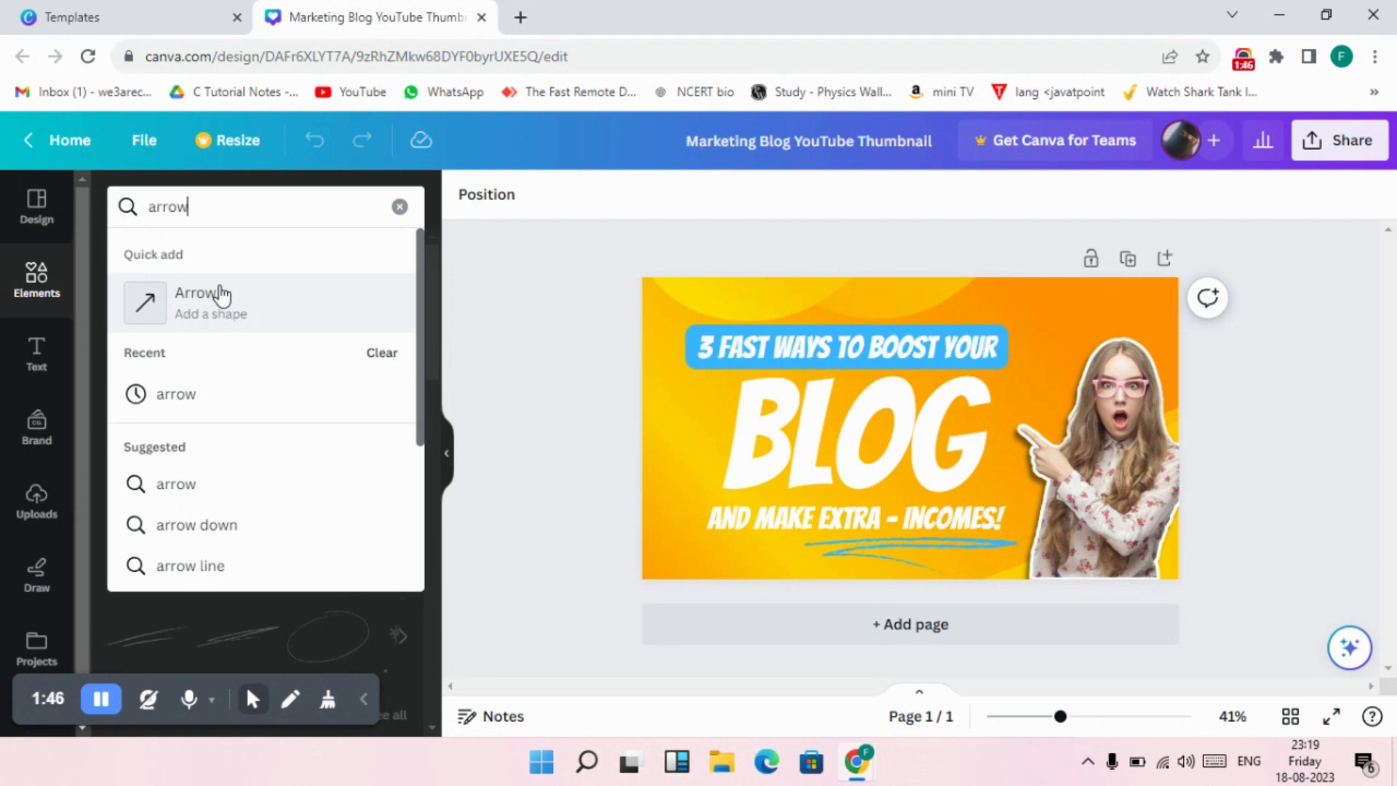
{"action": "key", "text": "Return"}
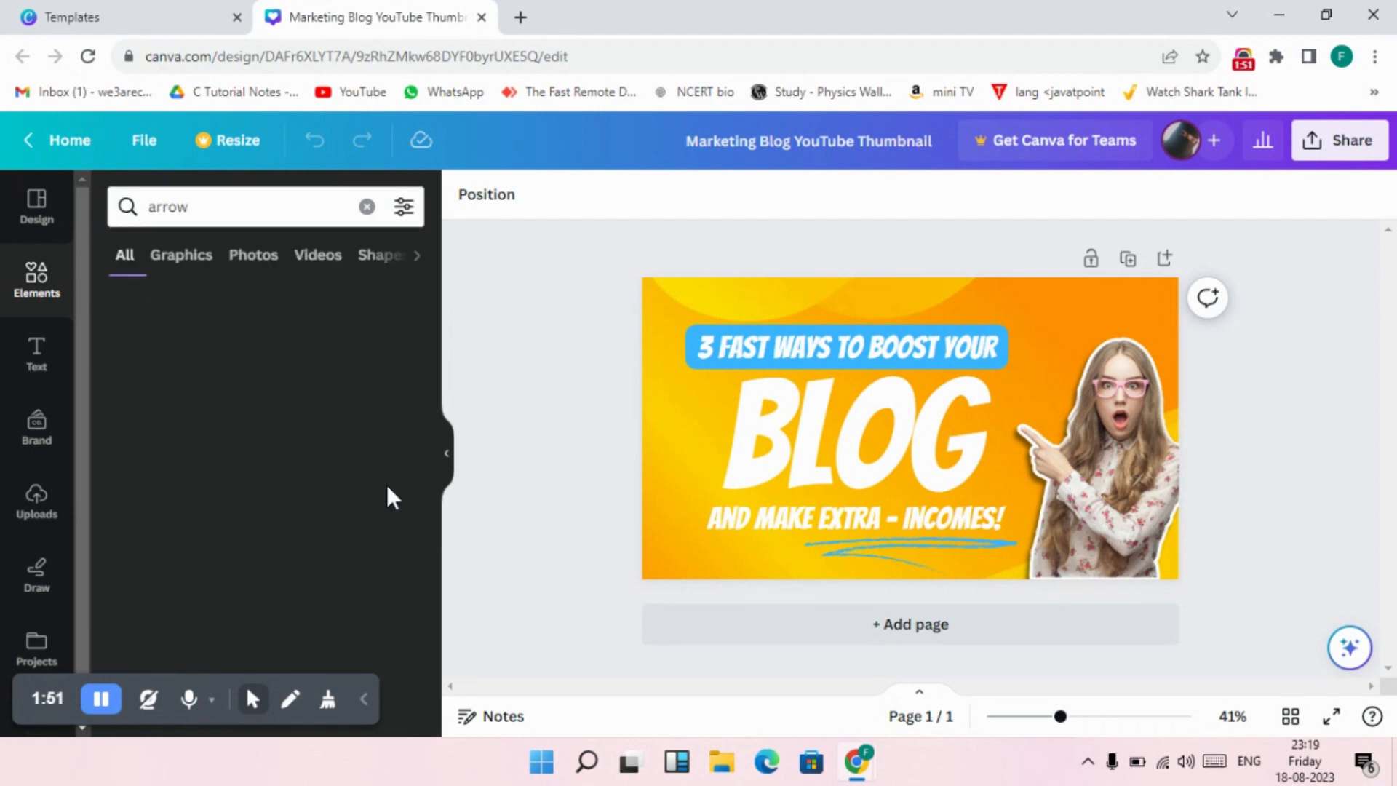
{"action": "left_click", "coordinate": [387, 486]}
{"action": "scroll", "coordinate": [320, 477], "scroll_direction": "down", "scroll_amount": 1}
{"action": "scroll", "coordinate": [320, 477], "scroll_direction": "down", "scroll_amount": 5}
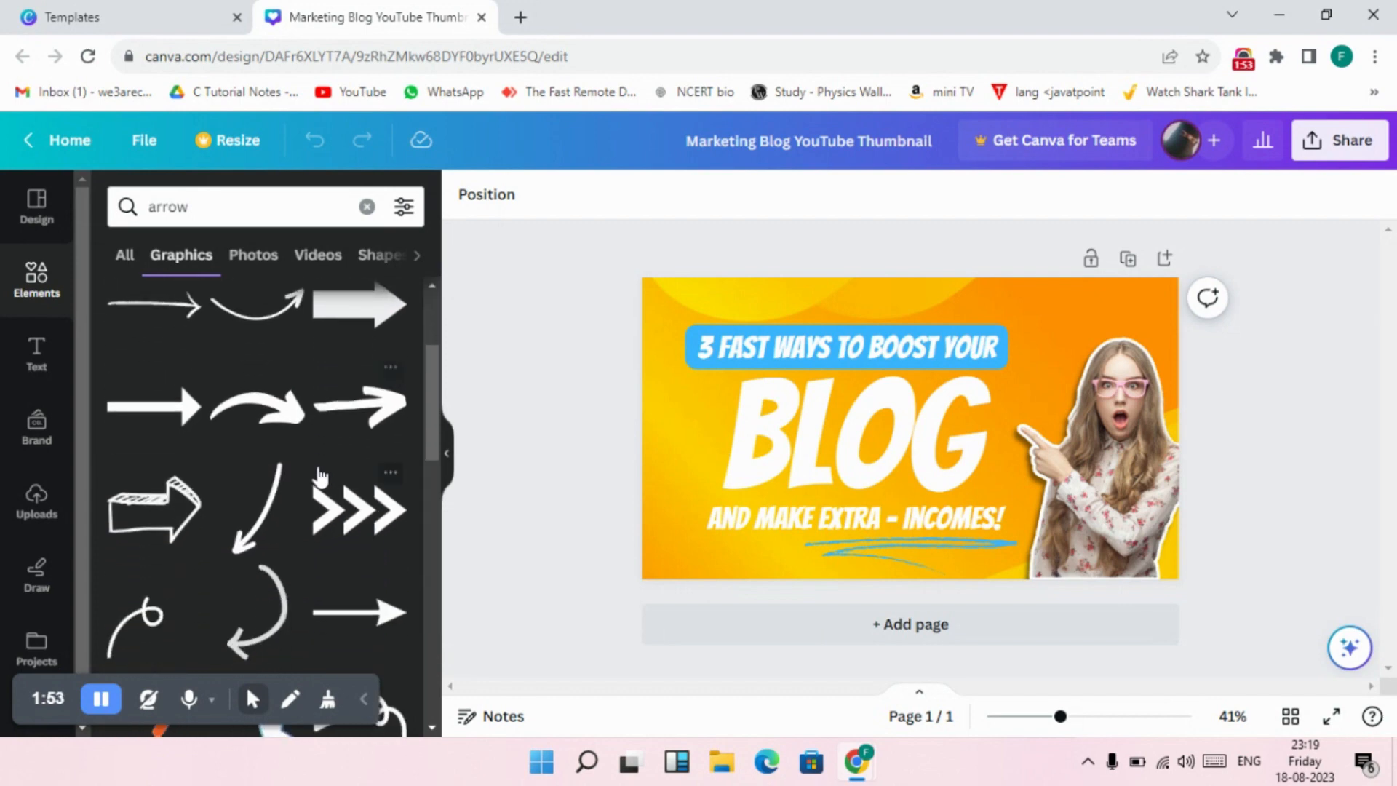
{"action": "left_click", "coordinate": [366, 207]}
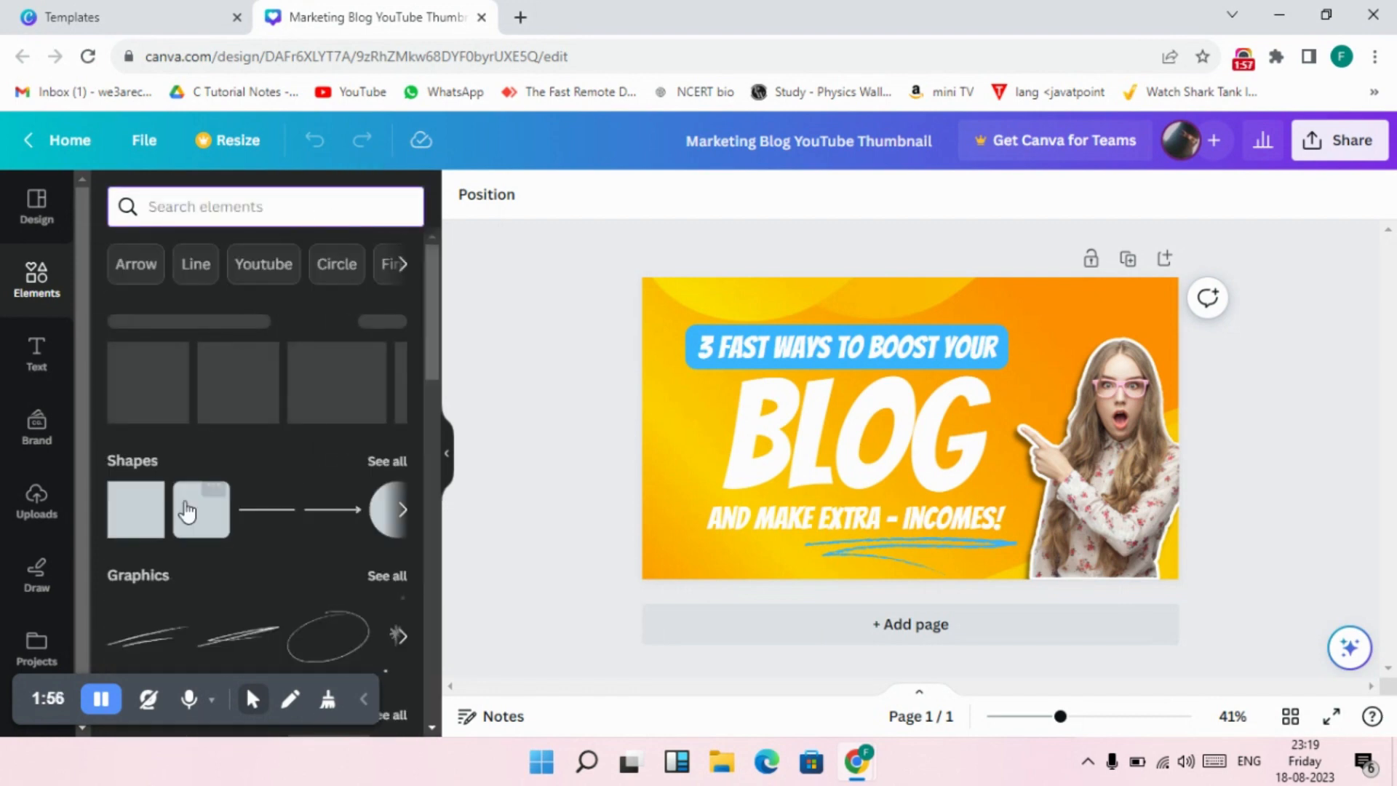
Look through the default text styles and font combinations available for the design.
{"action": "left_click", "coordinate": [38, 357]}
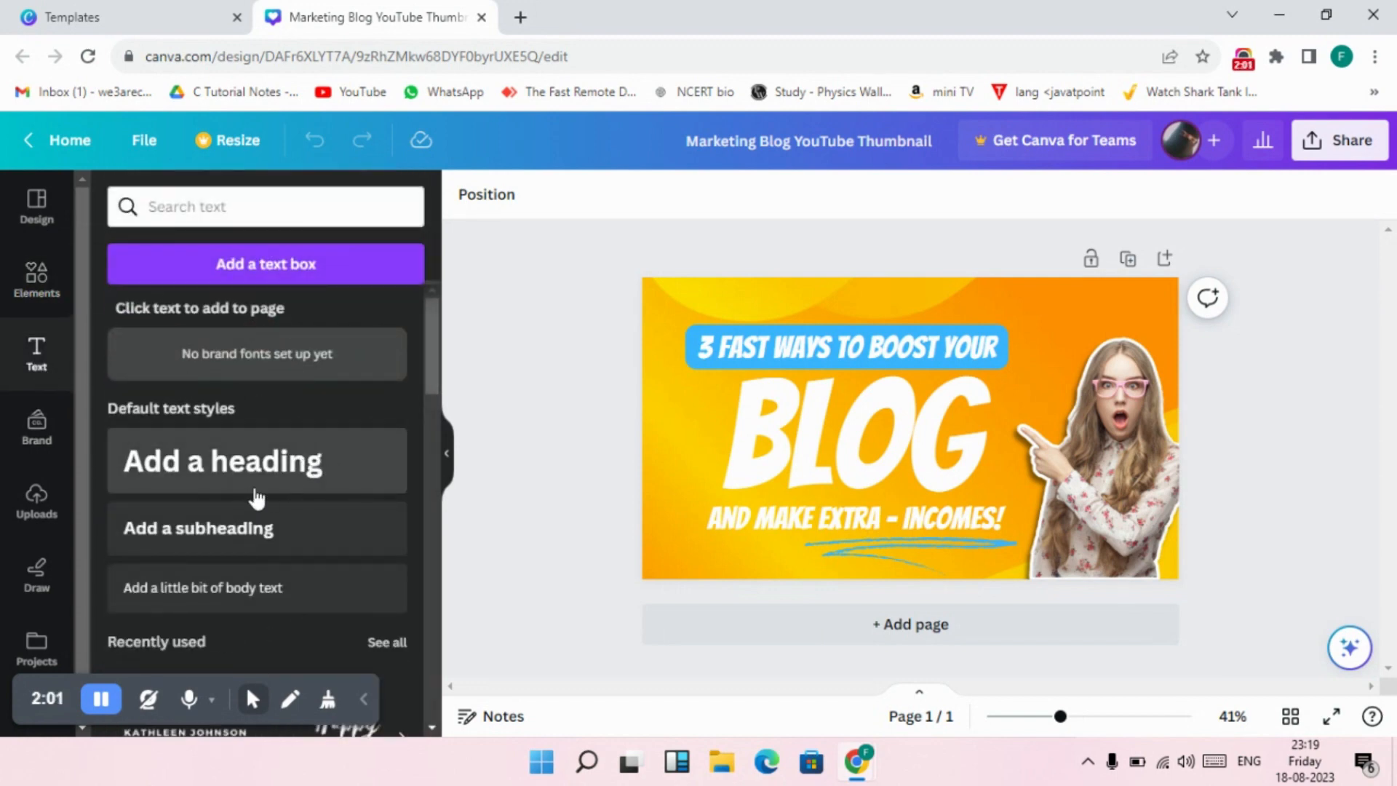
{"action": "scroll", "coordinate": [291, 477], "scroll_direction": "down", "scroll_amount": 6}
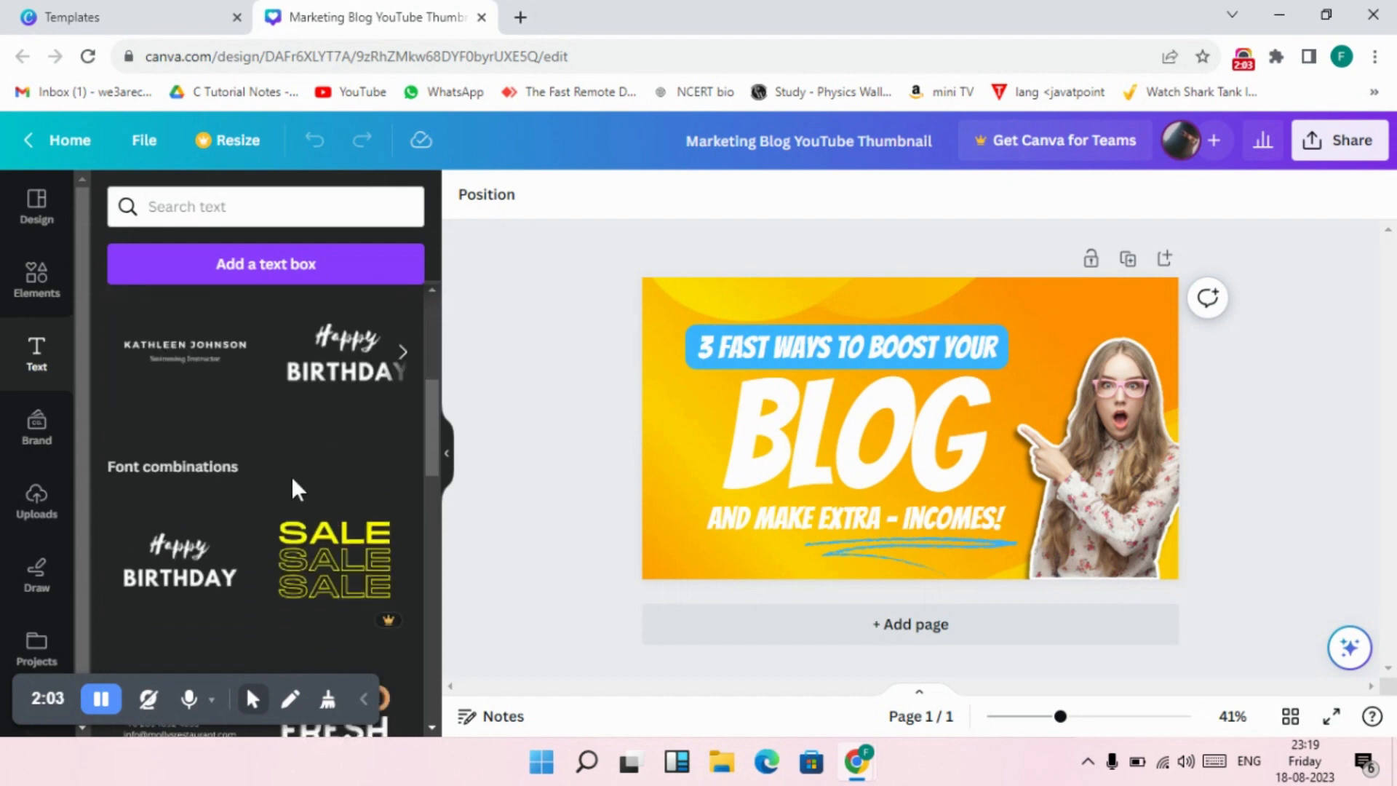
{"action": "scroll", "coordinate": [291, 476], "scroll_direction": "up", "scroll_amount": 6}
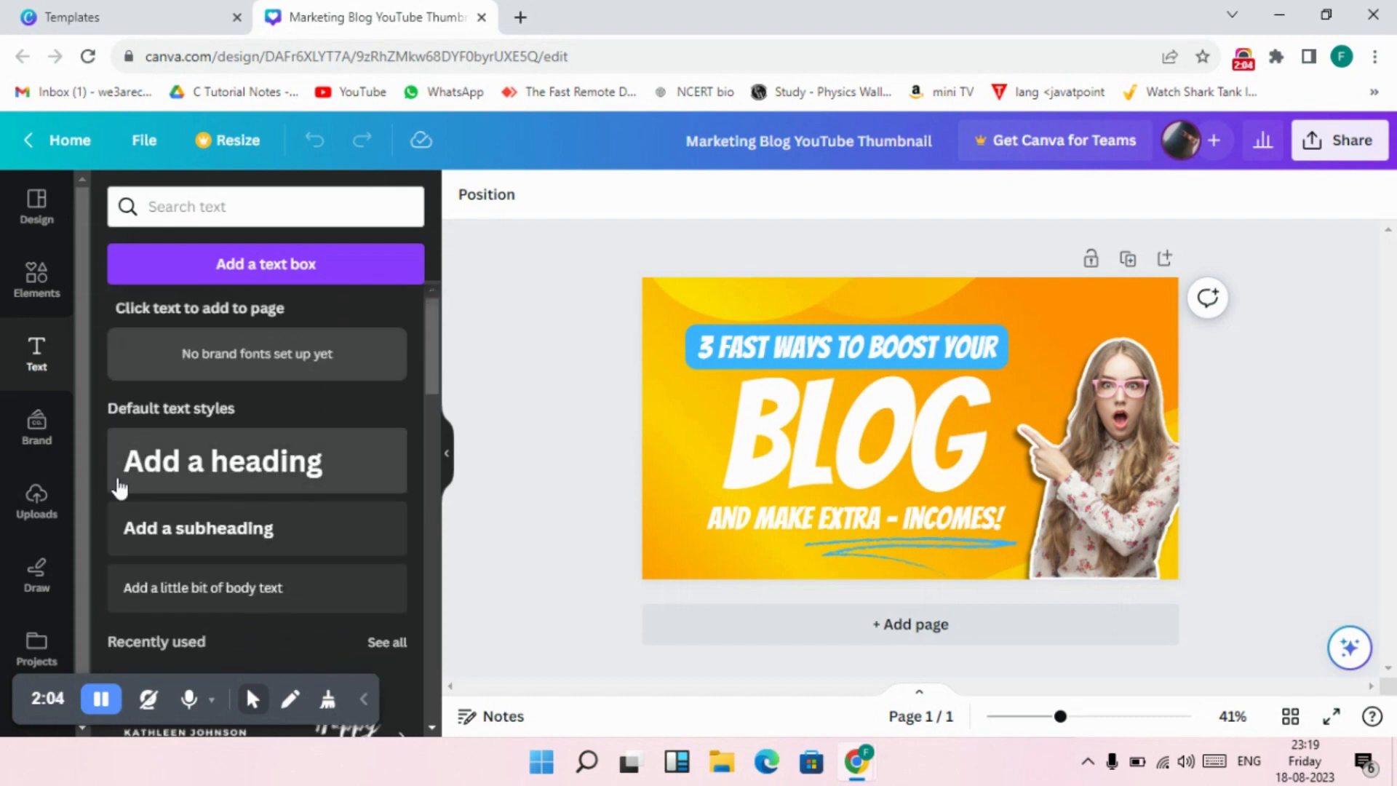
Check the brand templates and look through the uploaded images and videos.
{"action": "left_click", "coordinate": [42, 511]}
{"action": "left_click", "coordinate": [37, 444]}
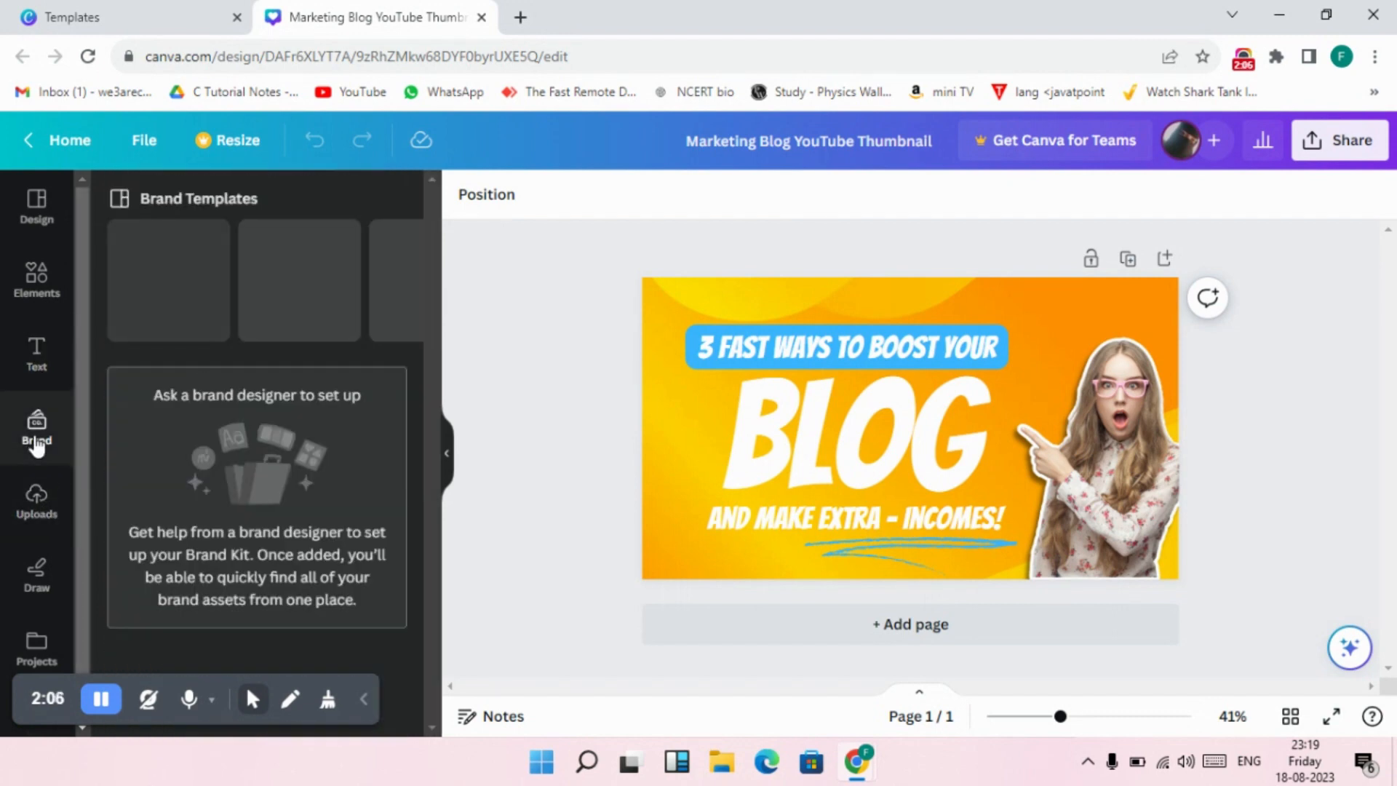
{"action": "left_click", "coordinate": [29, 521]}
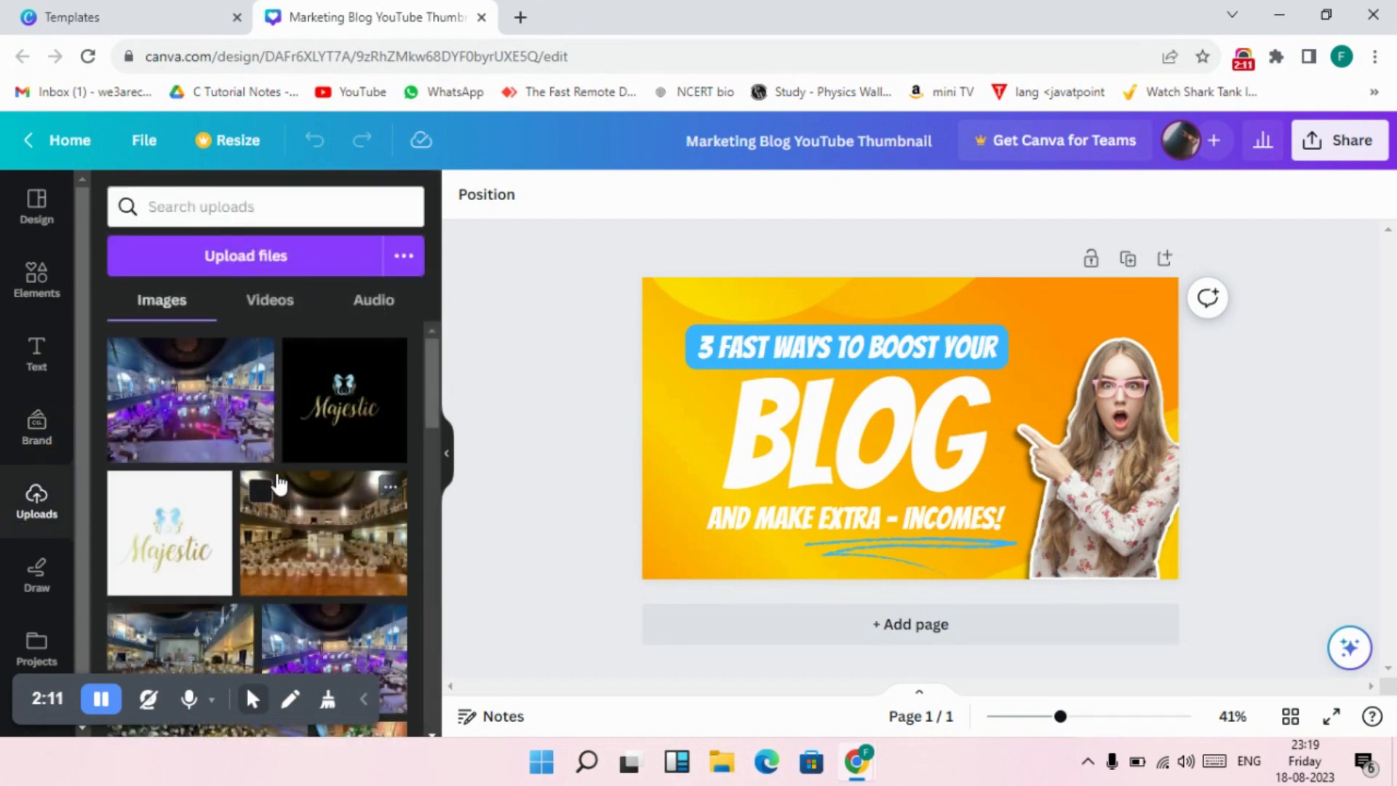
{"action": "scroll", "coordinate": [278, 483], "scroll_direction": "down", "scroll_amount": 2}
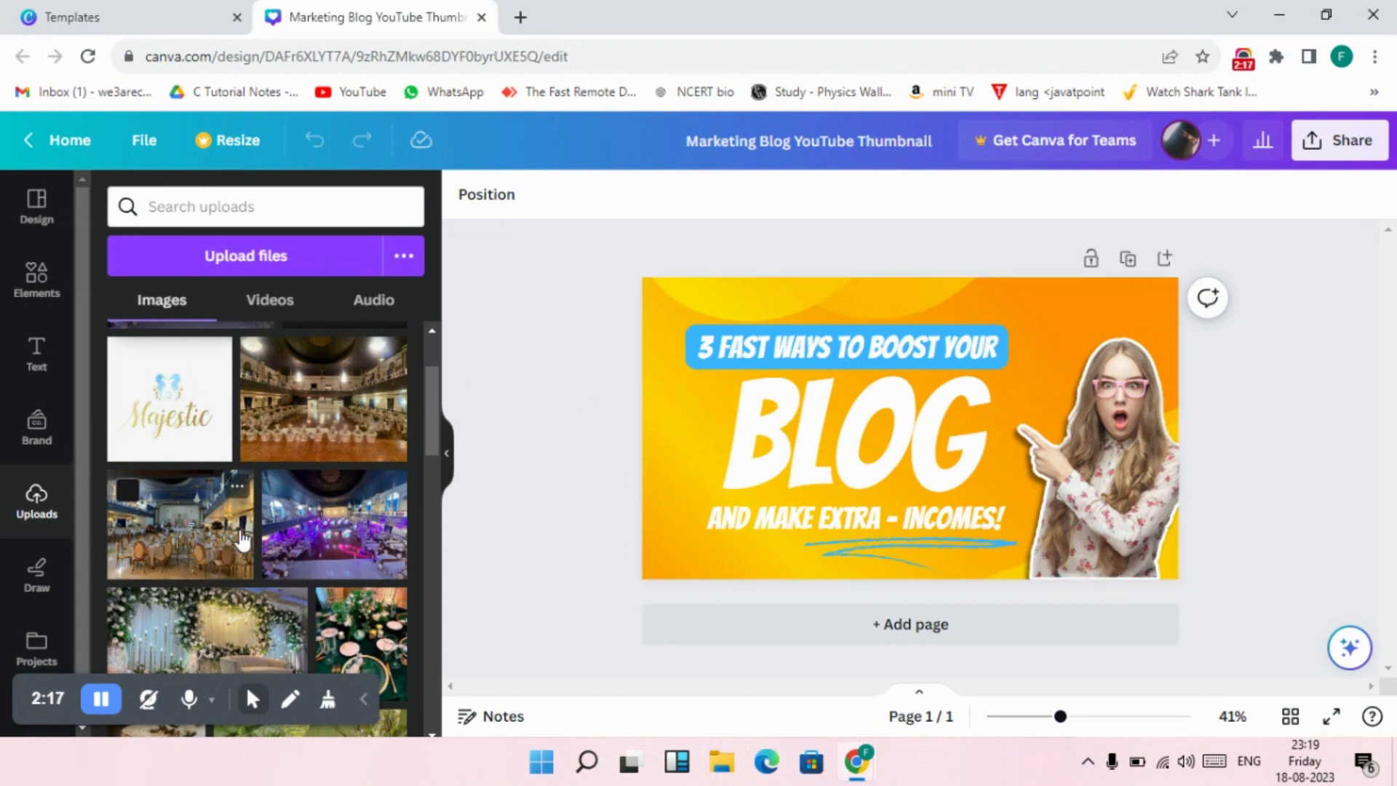
{"action": "scroll", "coordinate": [244, 539], "scroll_direction": "up", "scroll_amount": 2}
{"action": "left_click", "coordinate": [274, 302]}
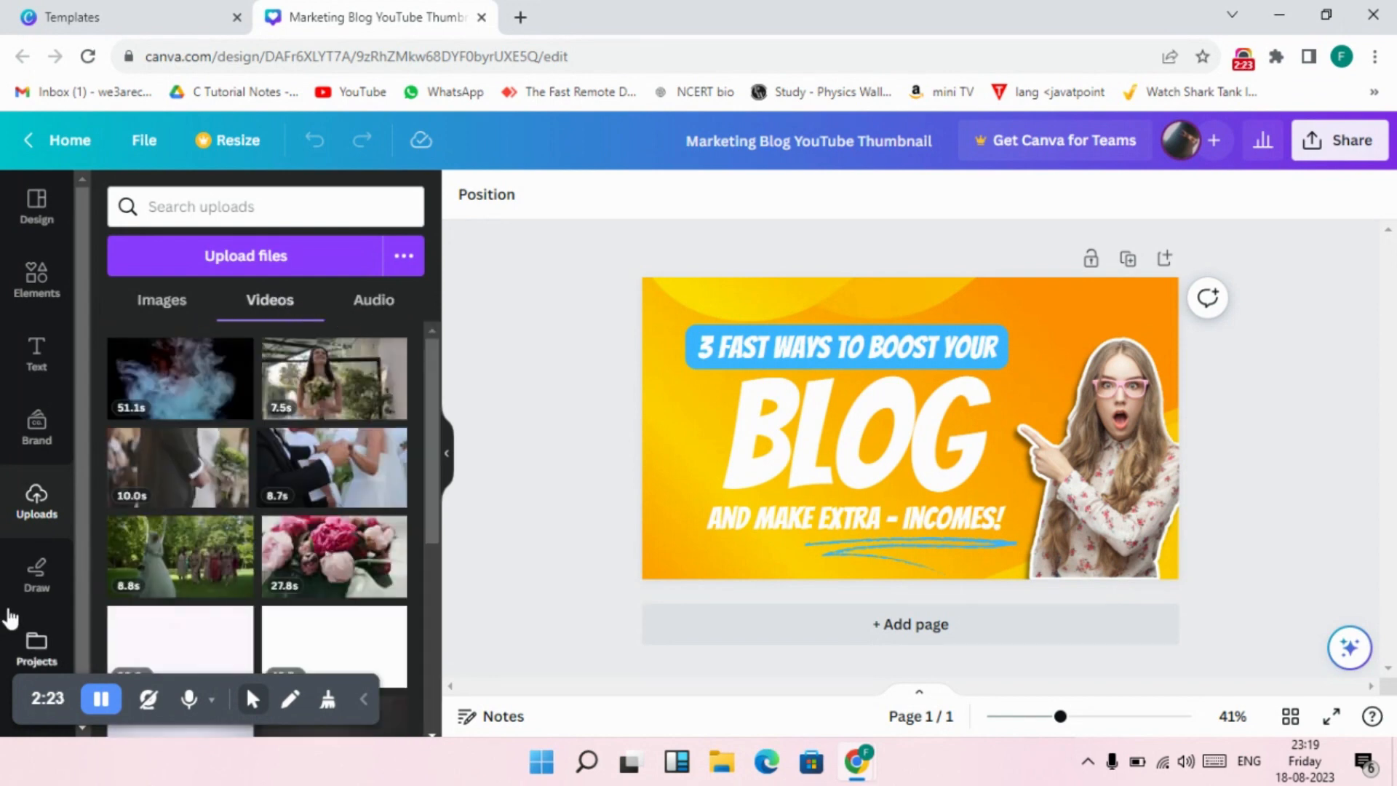
View the drawing tools and return to the YouTube thumbnail design templates.
{"action": "left_click", "coordinate": [30, 582]}
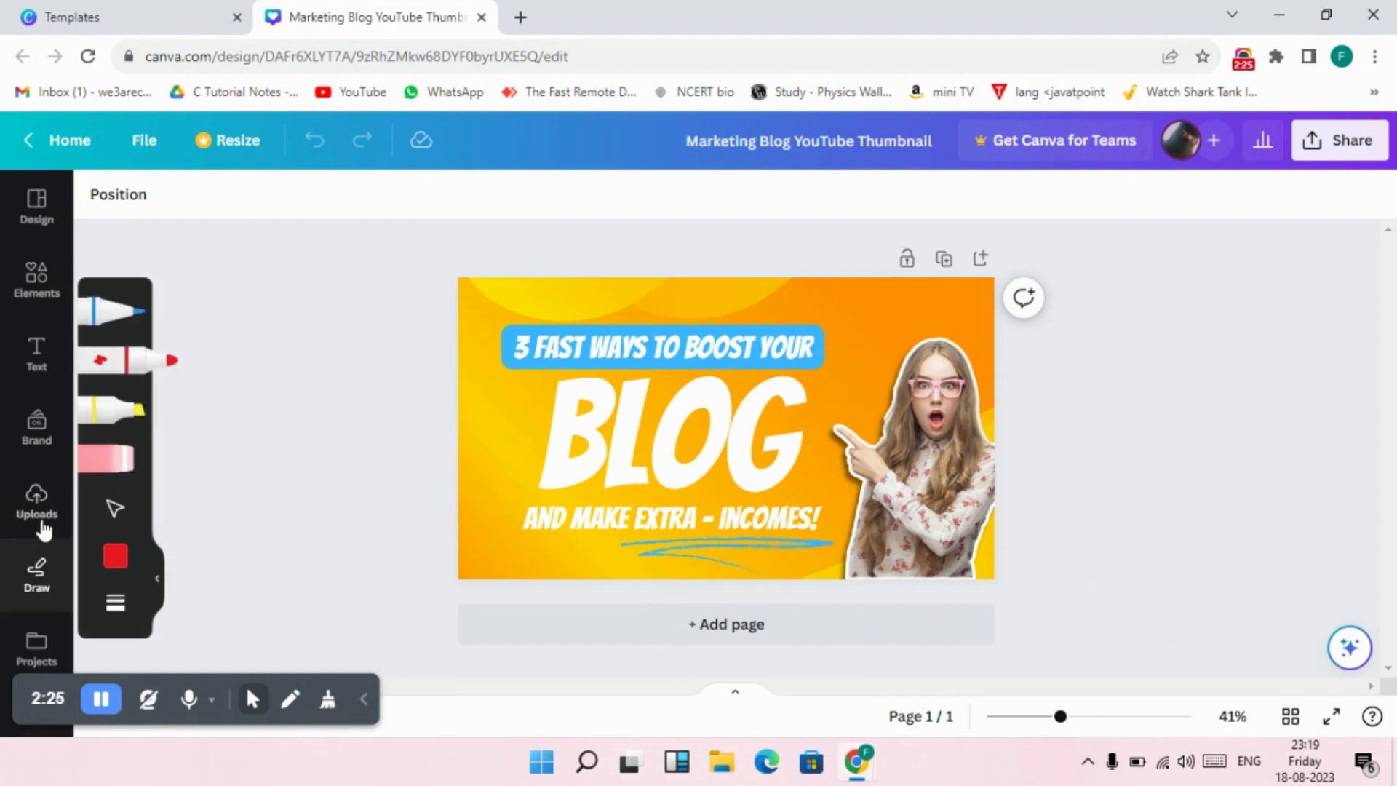
{"action": "left_click", "coordinate": [37, 203]}
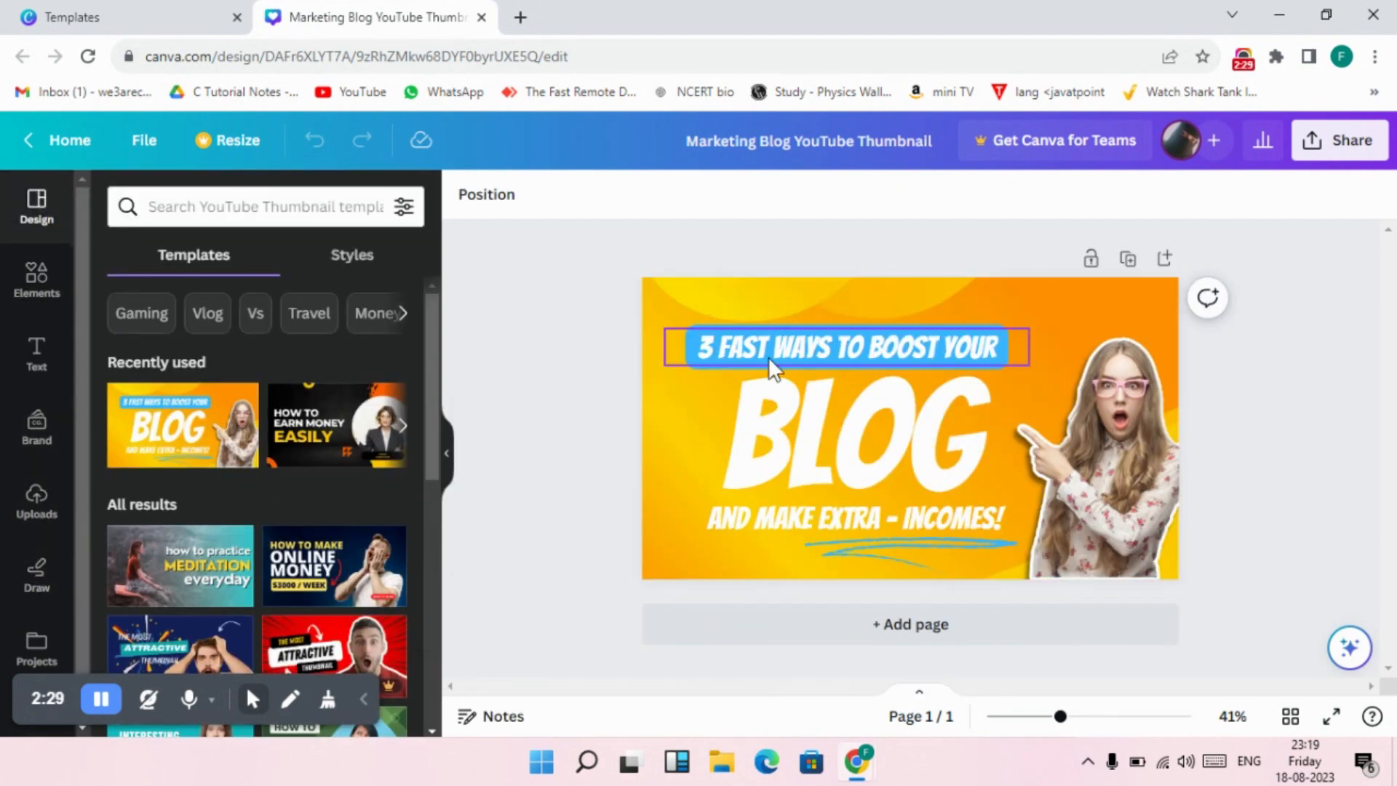
Replace the blue-highlighted line above the title with "HOW TO MAKE FREE AND EASY", correcting any misspelled words.
{"action": "left_click", "coordinate": [769, 406]}
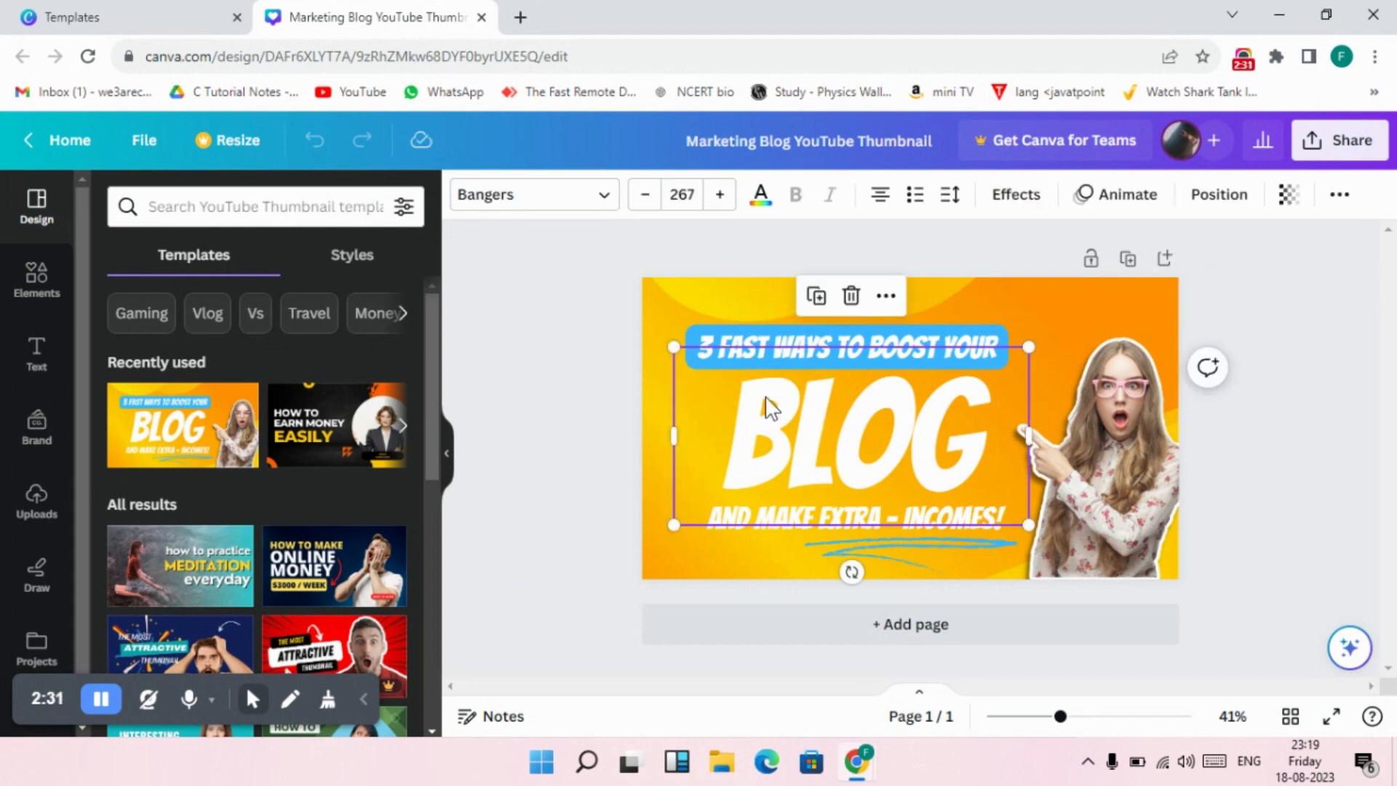
{"action": "left_click", "coordinate": [995, 355]}
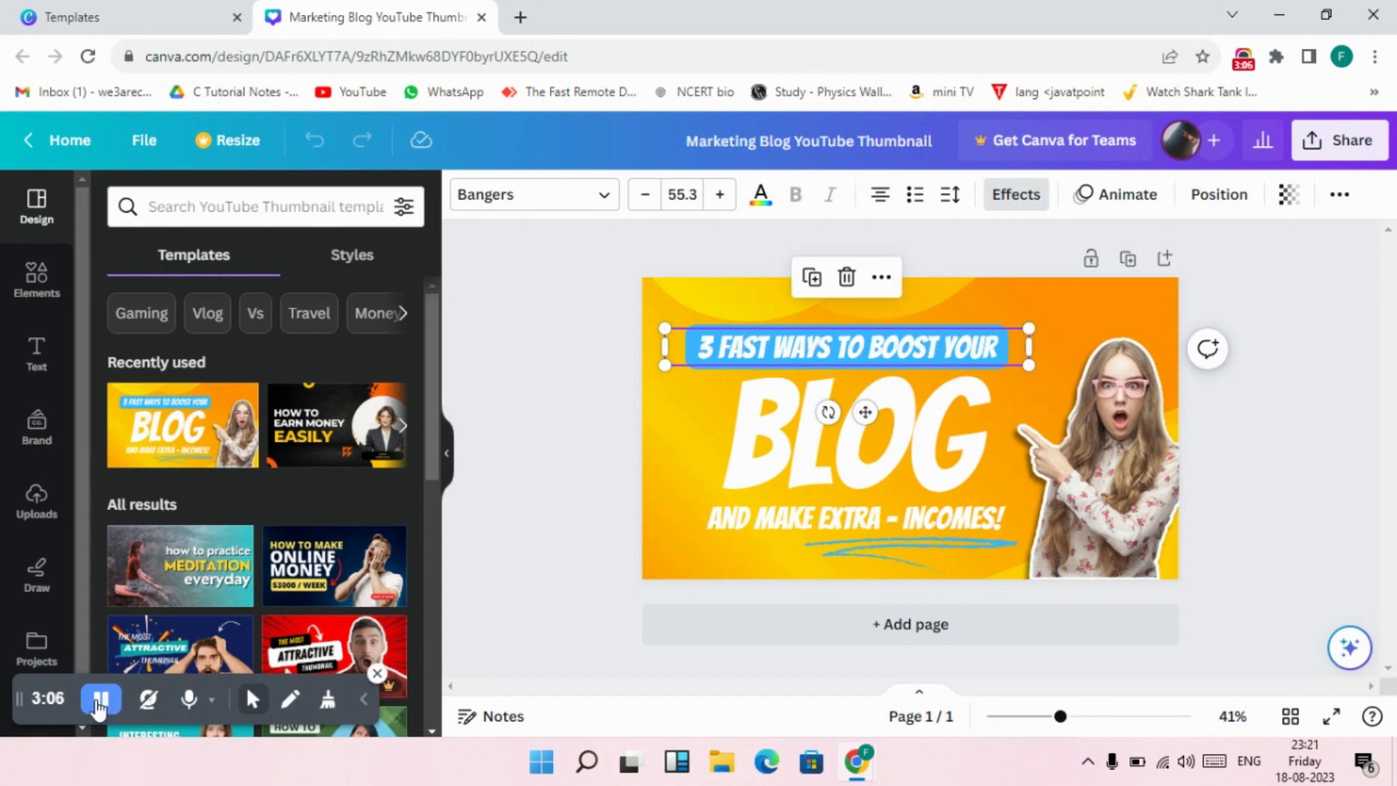
{"action": "double_click", "coordinate": [998, 346]}
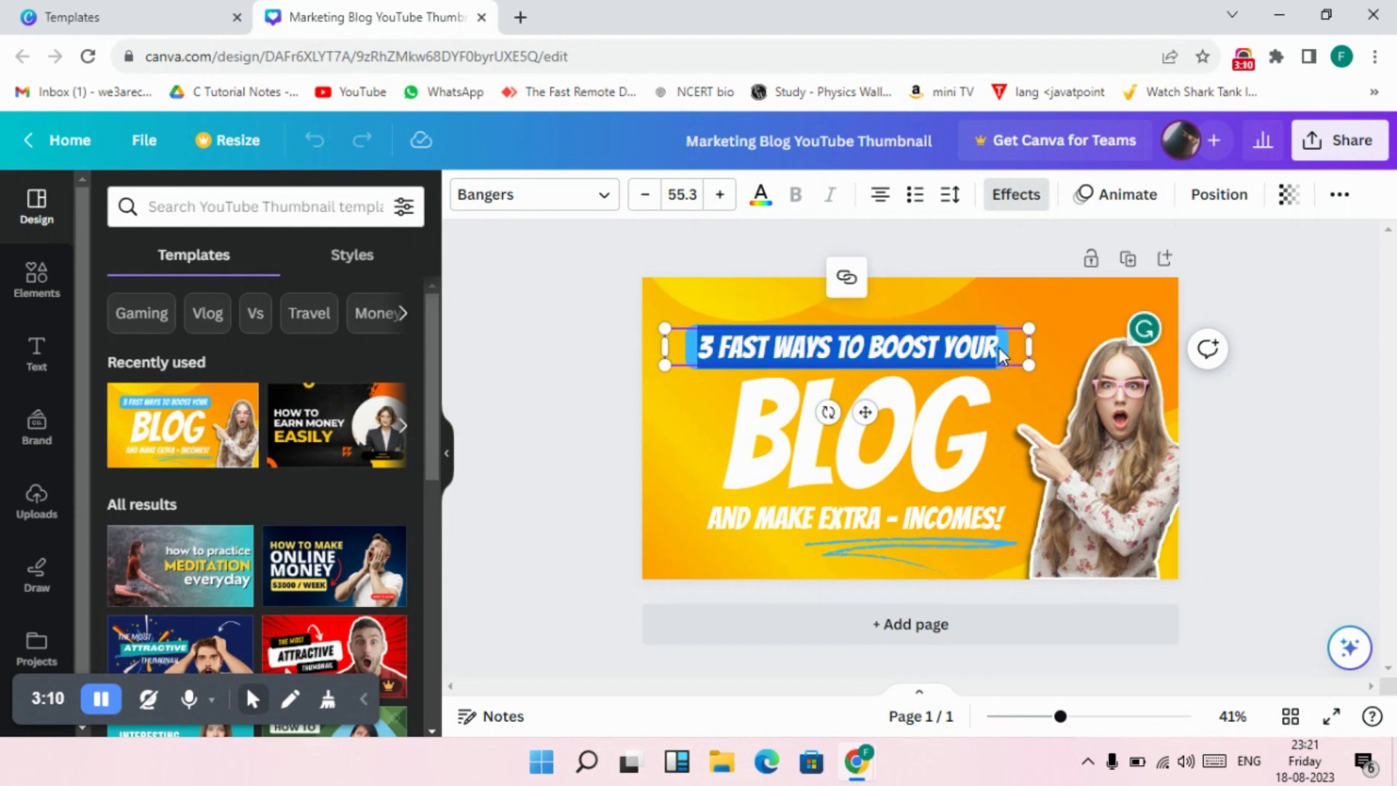
{"action": "key", "text": "BackSpace"}
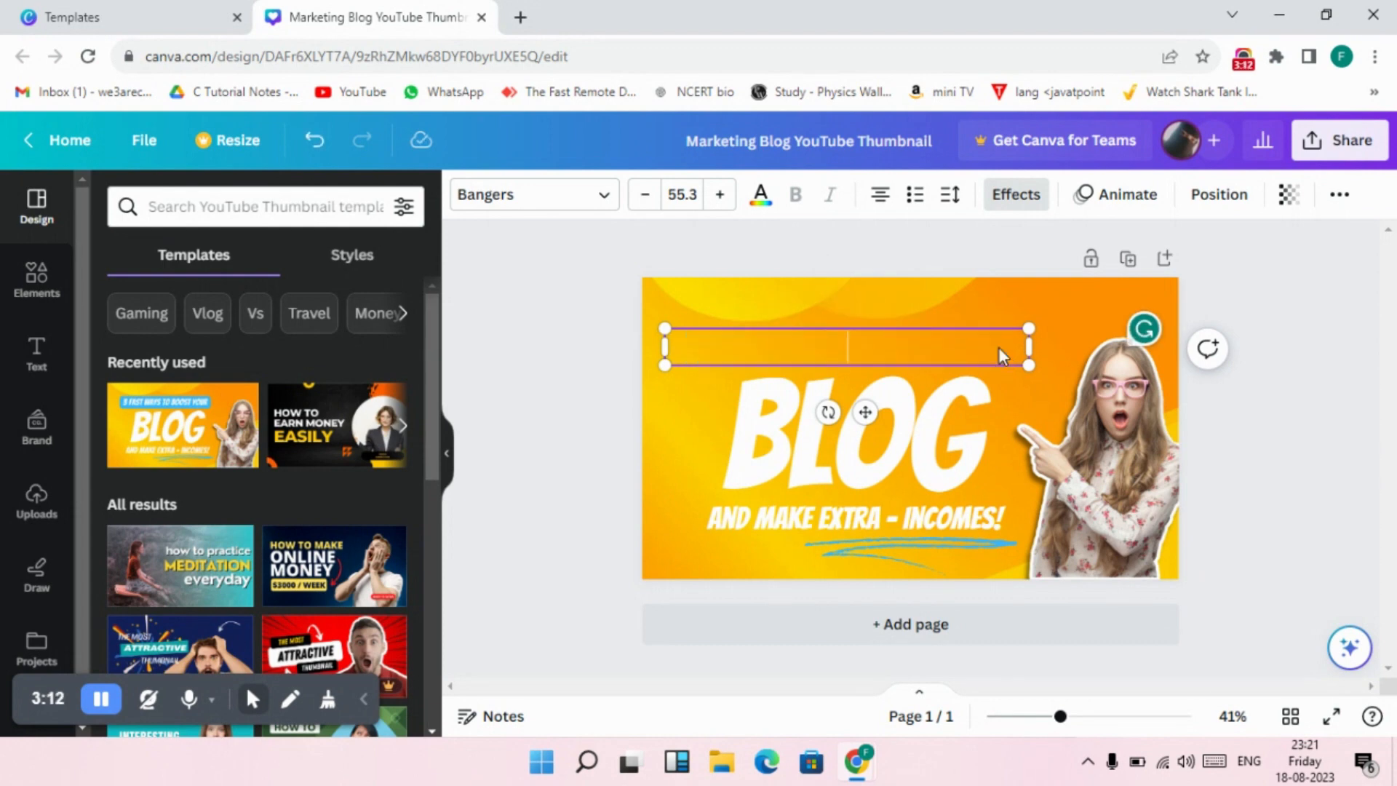
{"action": "type", "text": "HOW TO "}
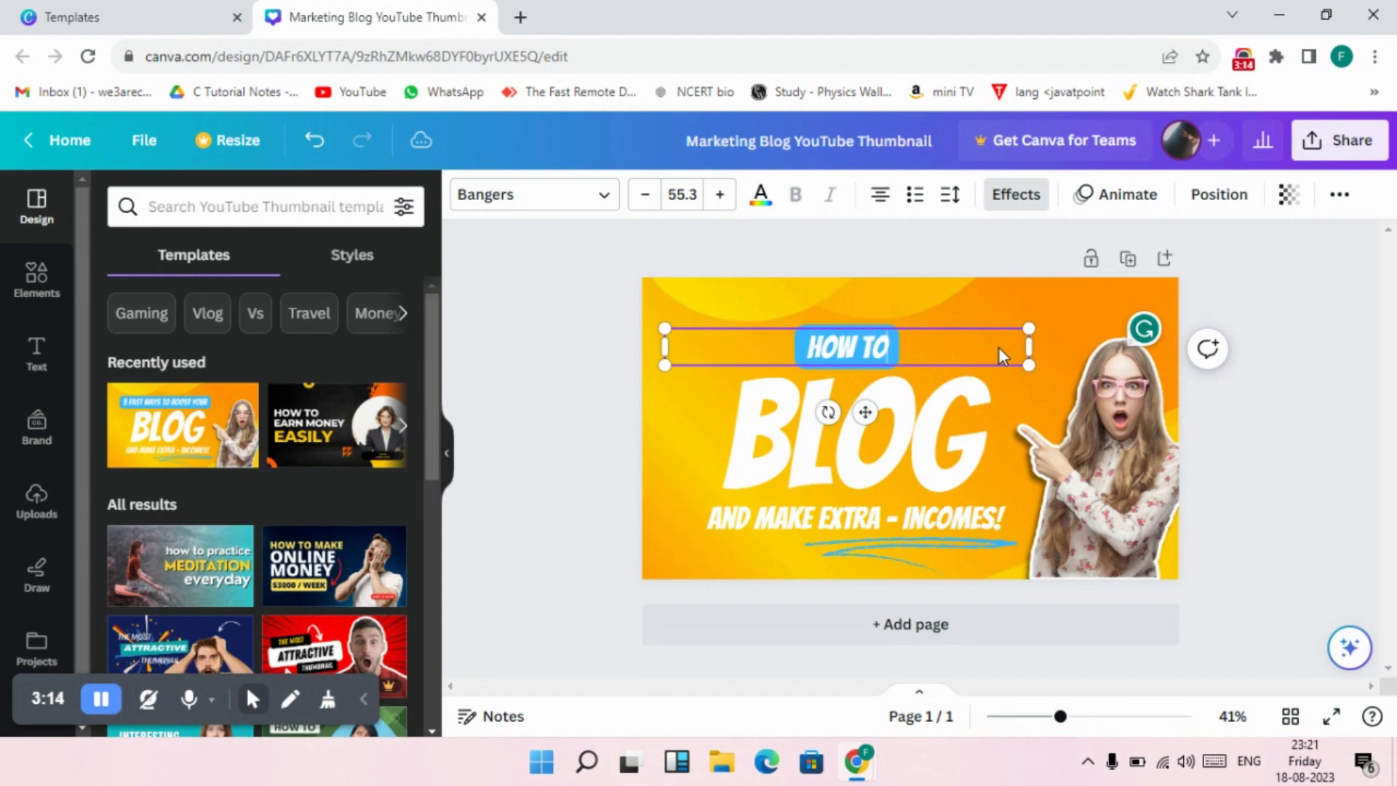
{"action": "type", "text": "AMKE"}
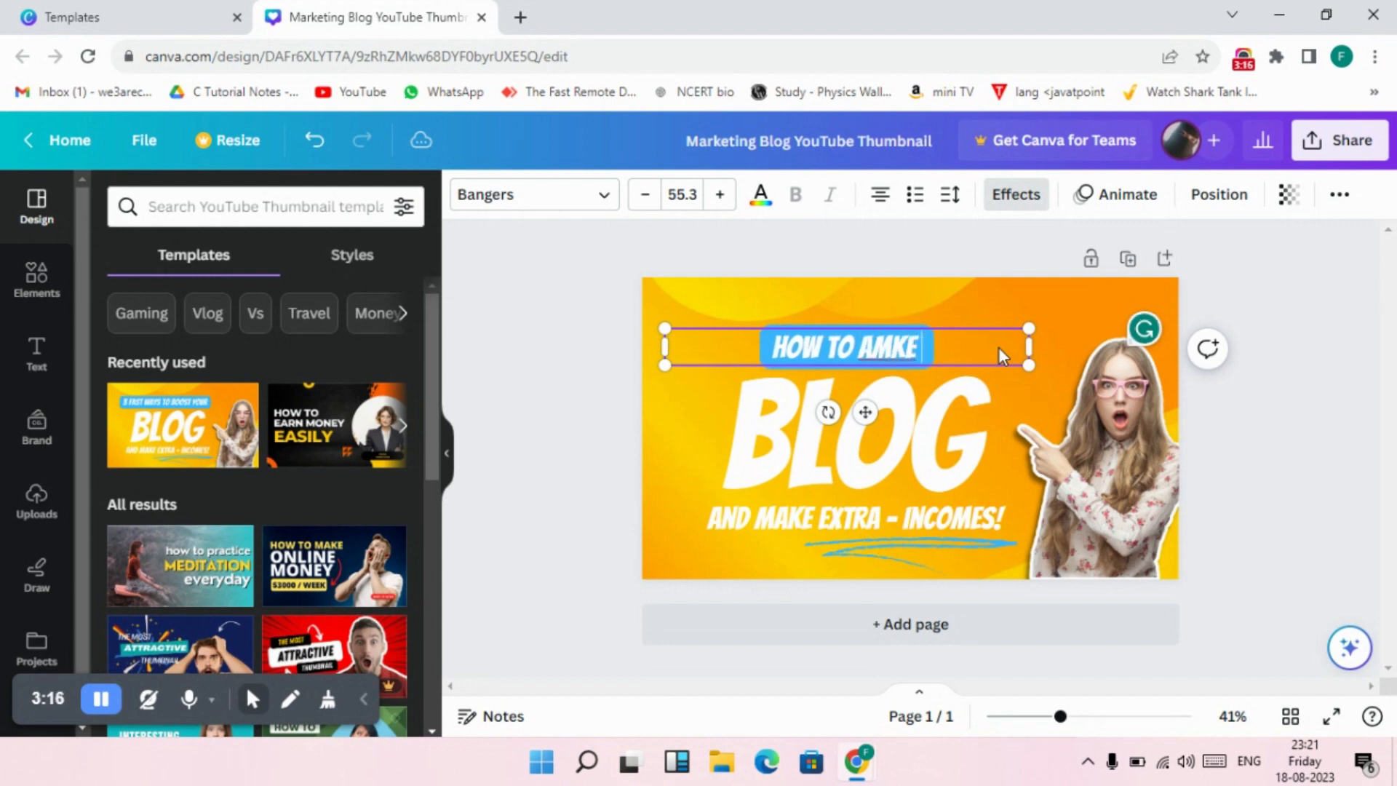
{"action": "type", "text": " FREE"}
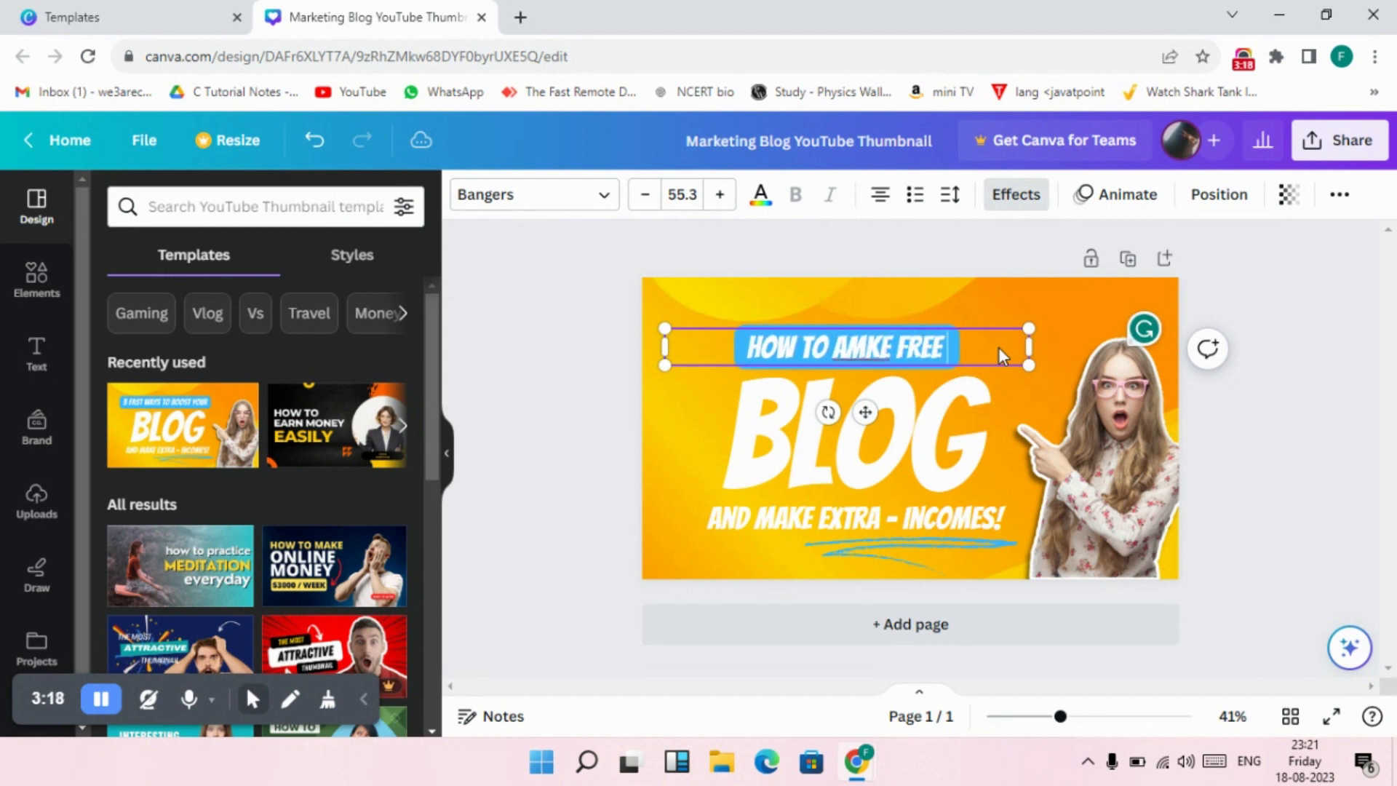
{"action": "type", "text": " AND ESY"}
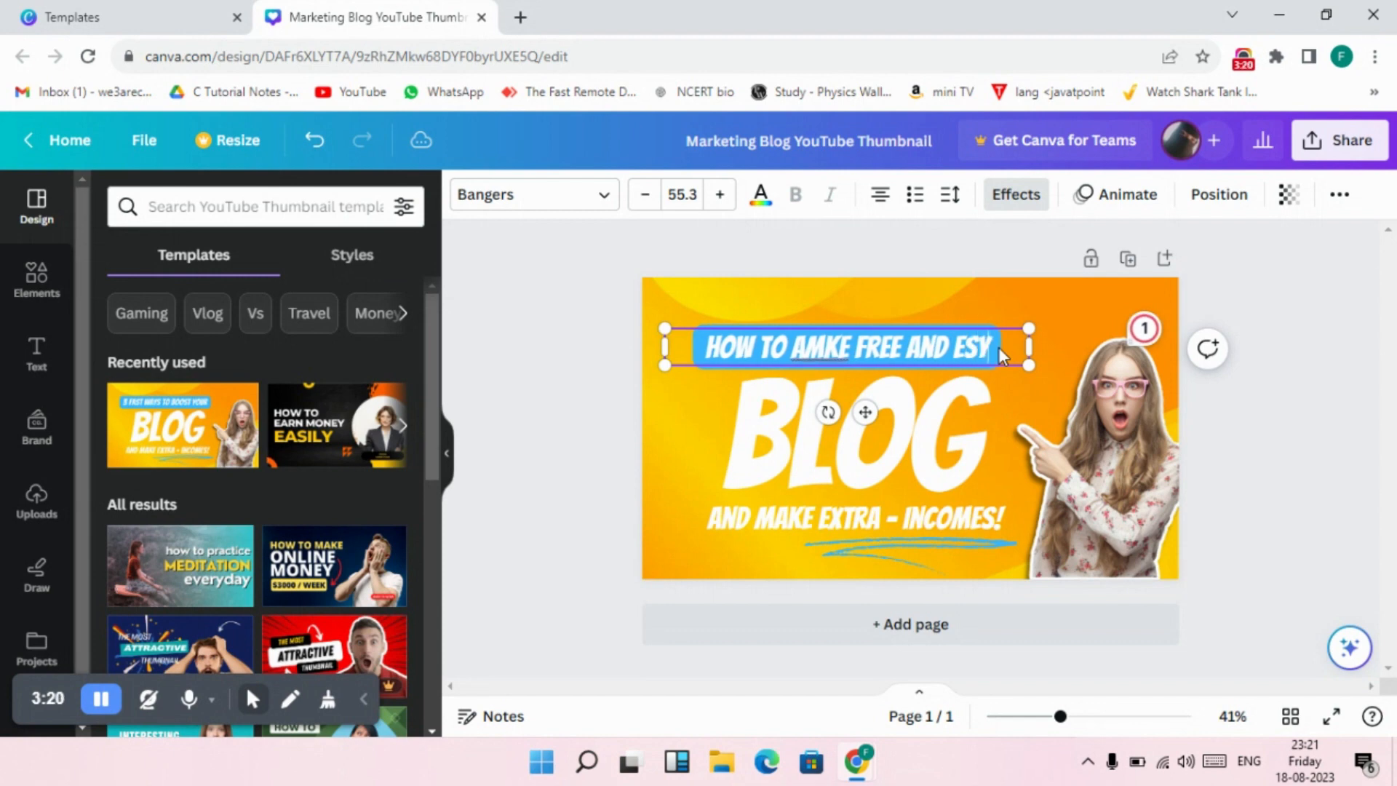
{"action": "left_click", "coordinate": [824, 355]}
{"action": "key", "text": "BackSpace"}
{"action": "key", "text": "BackSpace"}
{"action": "type", "text": "MA"}
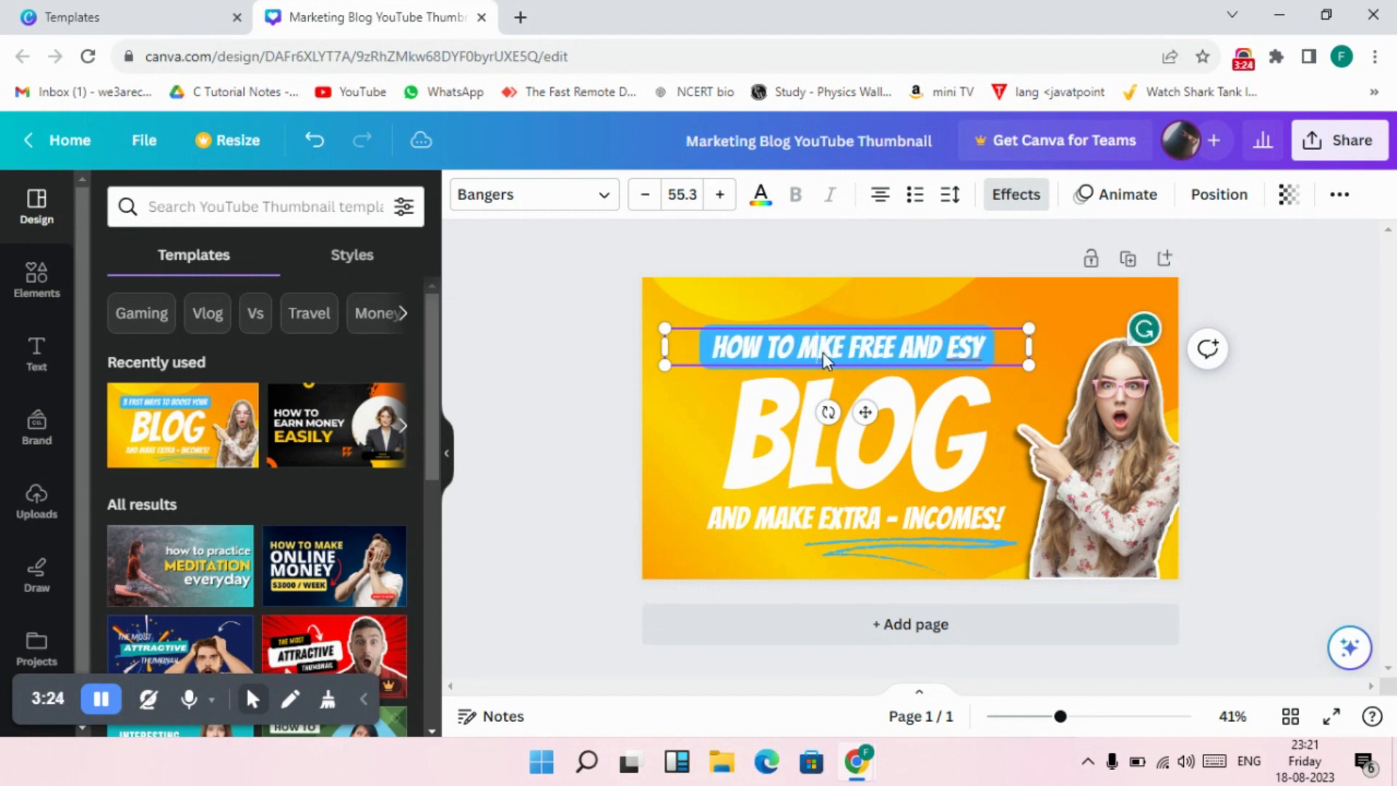
{"action": "left_click", "coordinate": [968, 352]}
{"action": "type", "text": "A"}
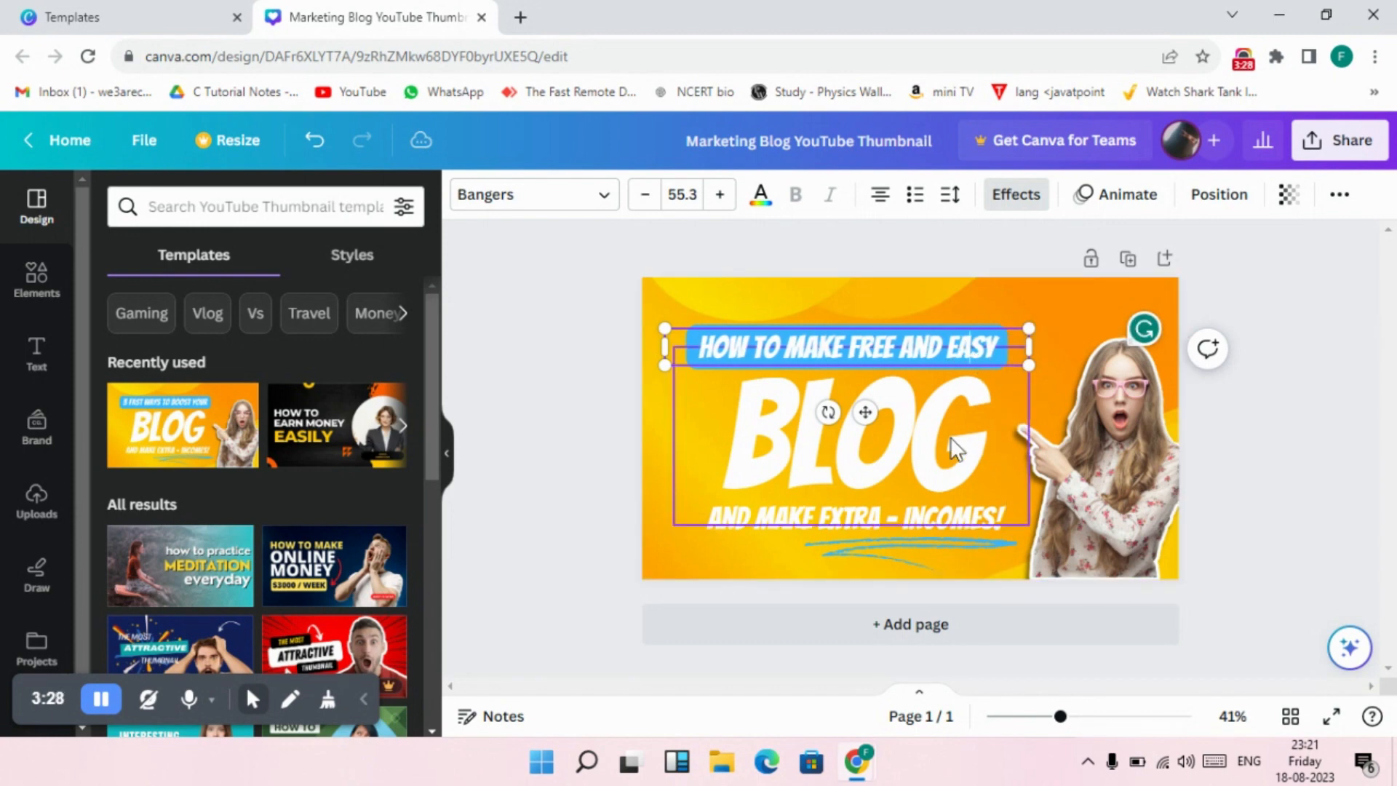
Replace the large title word BLOG with "THUMBNAIL".
{"action": "left_click", "coordinate": [991, 434]}
{"action": "double_click", "coordinate": [991, 434]}
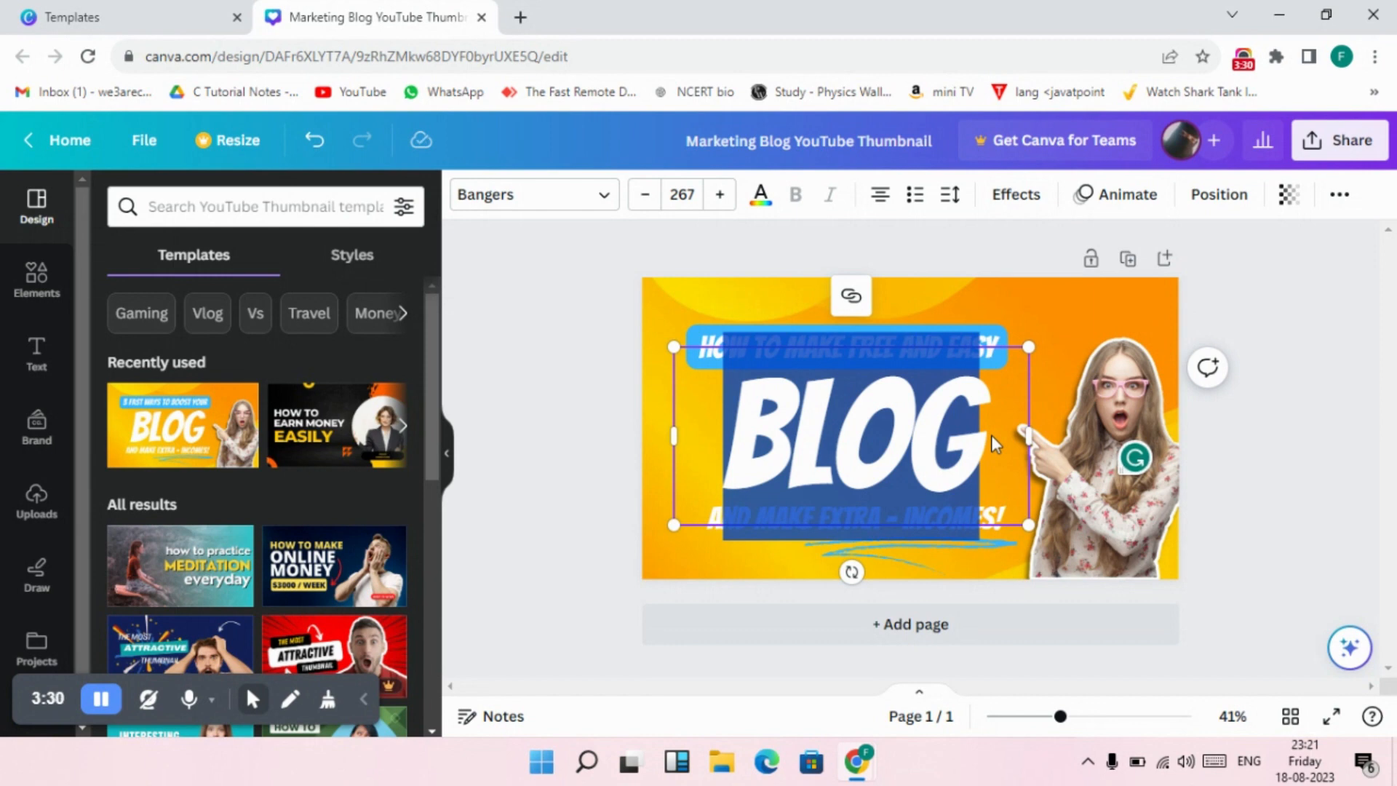
{"action": "key", "text": "BackSpace"}
{"action": "type", "text": "THUMBN"}
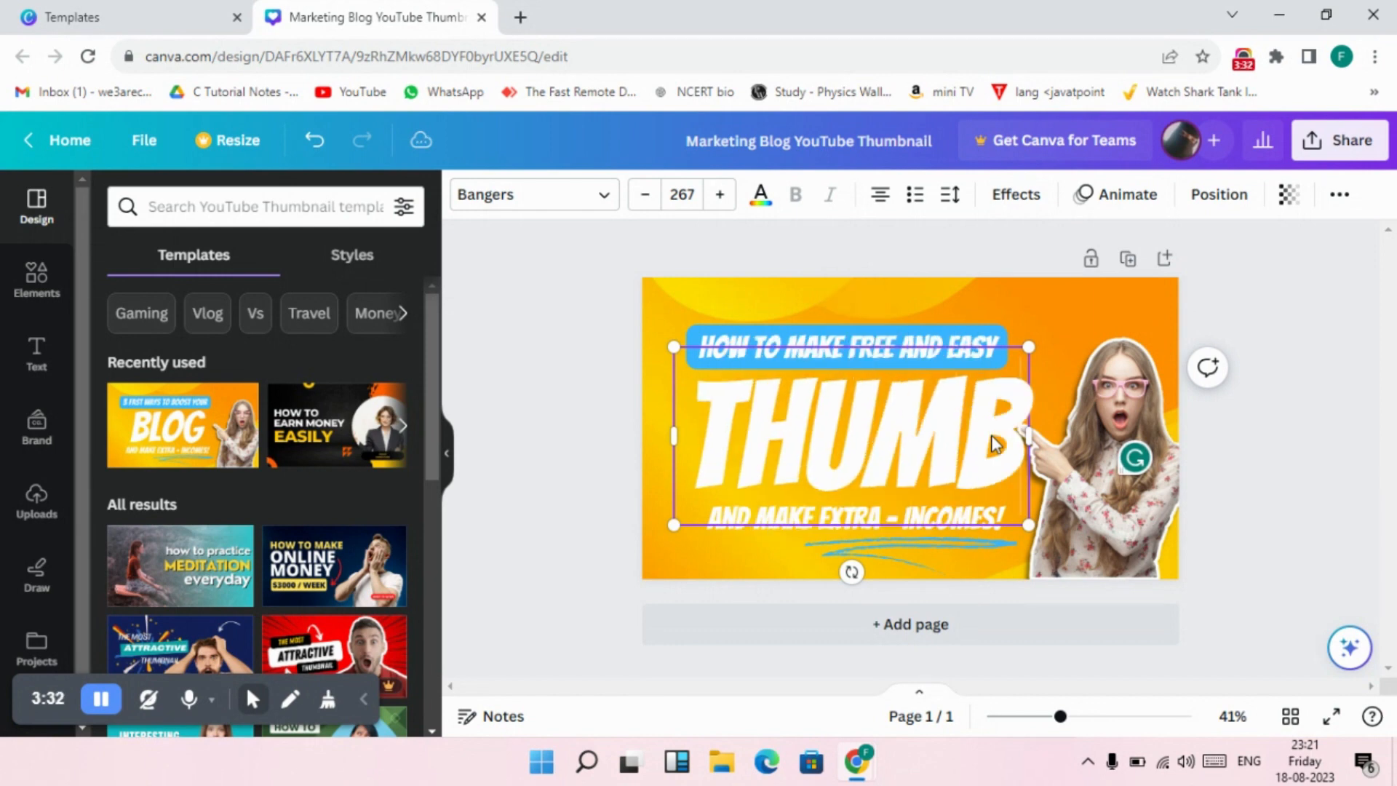
{"action": "type", "text": "AIL"}
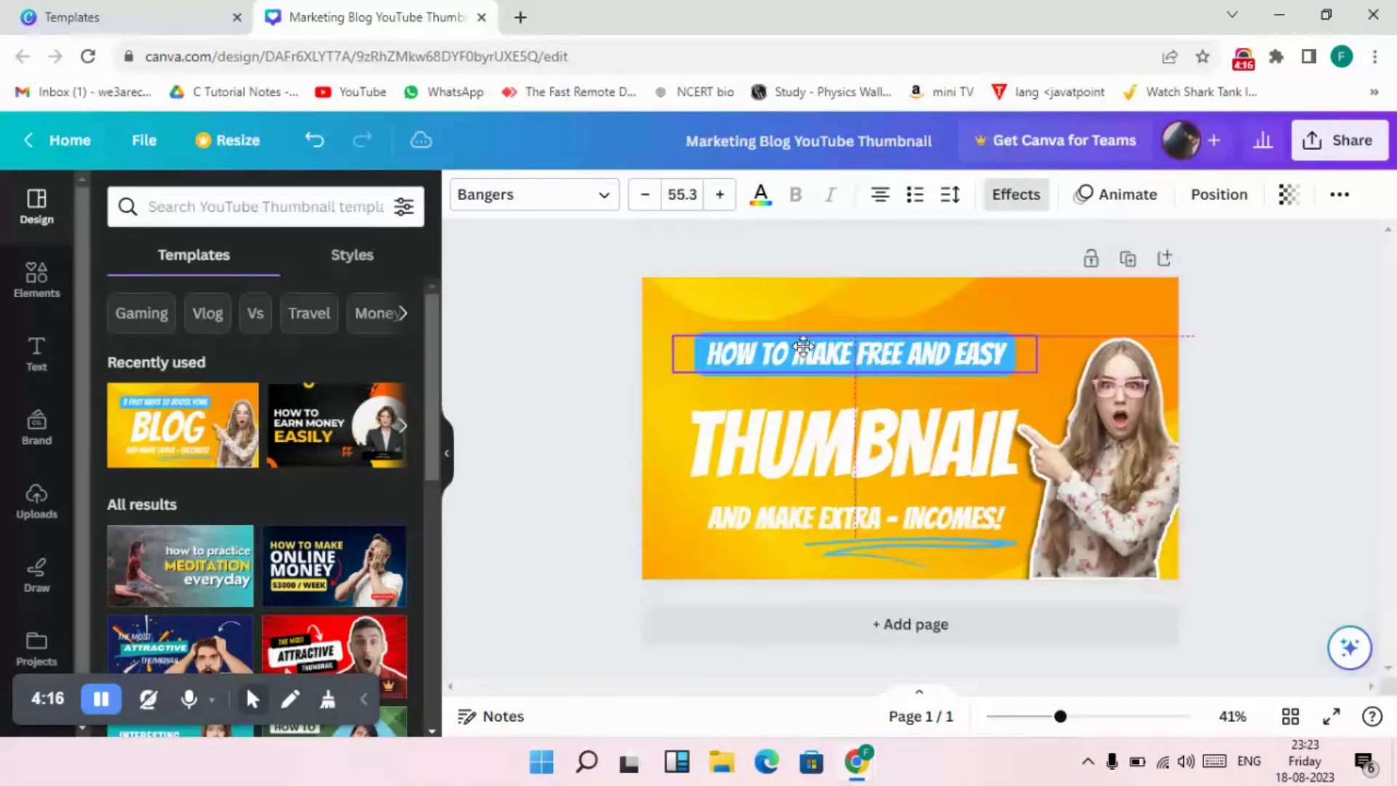
Move the blue-highlighted line down to just above the THUMBNAIL title and set its font to Lucky Bones.
{"action": "left_click_drag", "start_coordinate": [803, 346], "coordinate": [801, 362]}
{"action": "left_click", "coordinate": [802, 362]}
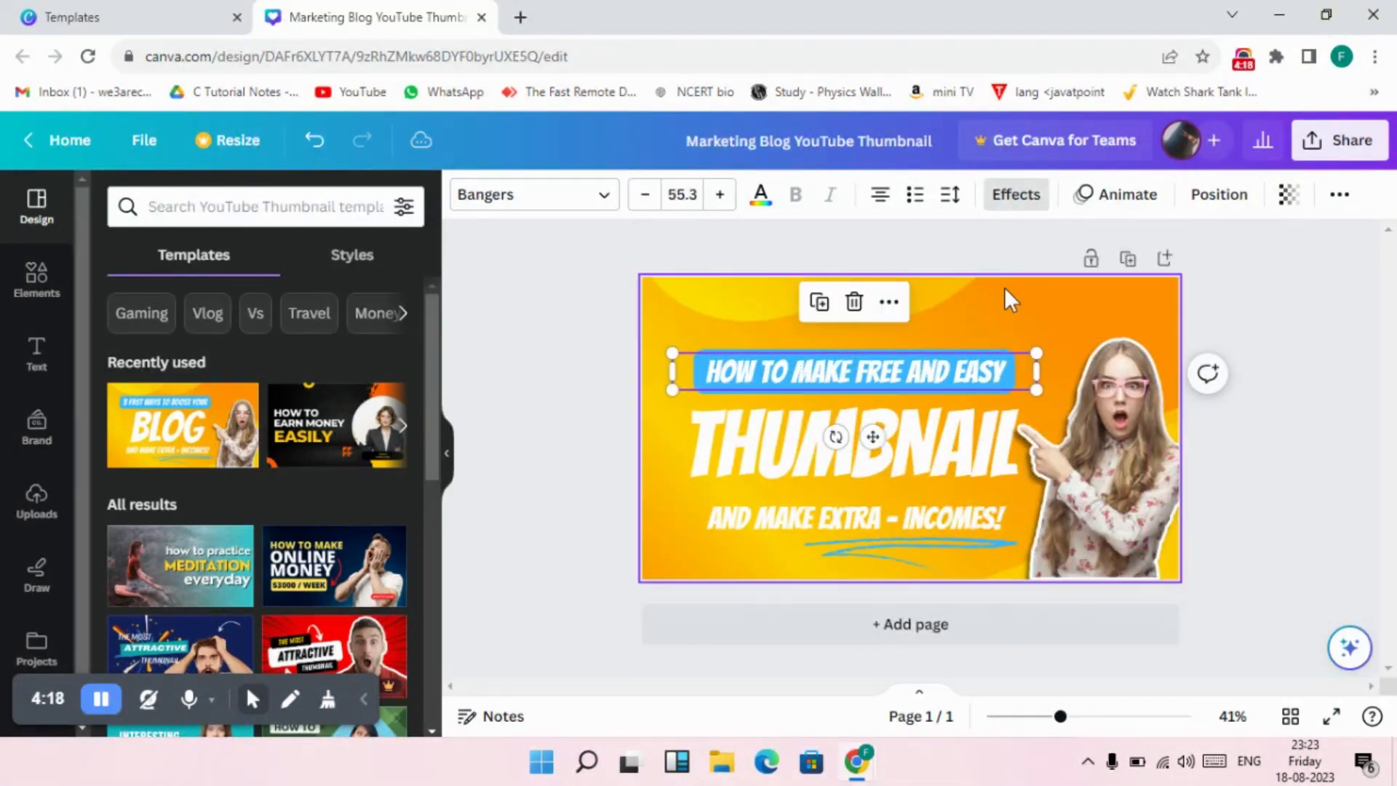
{"action": "left_click", "coordinate": [603, 206]}
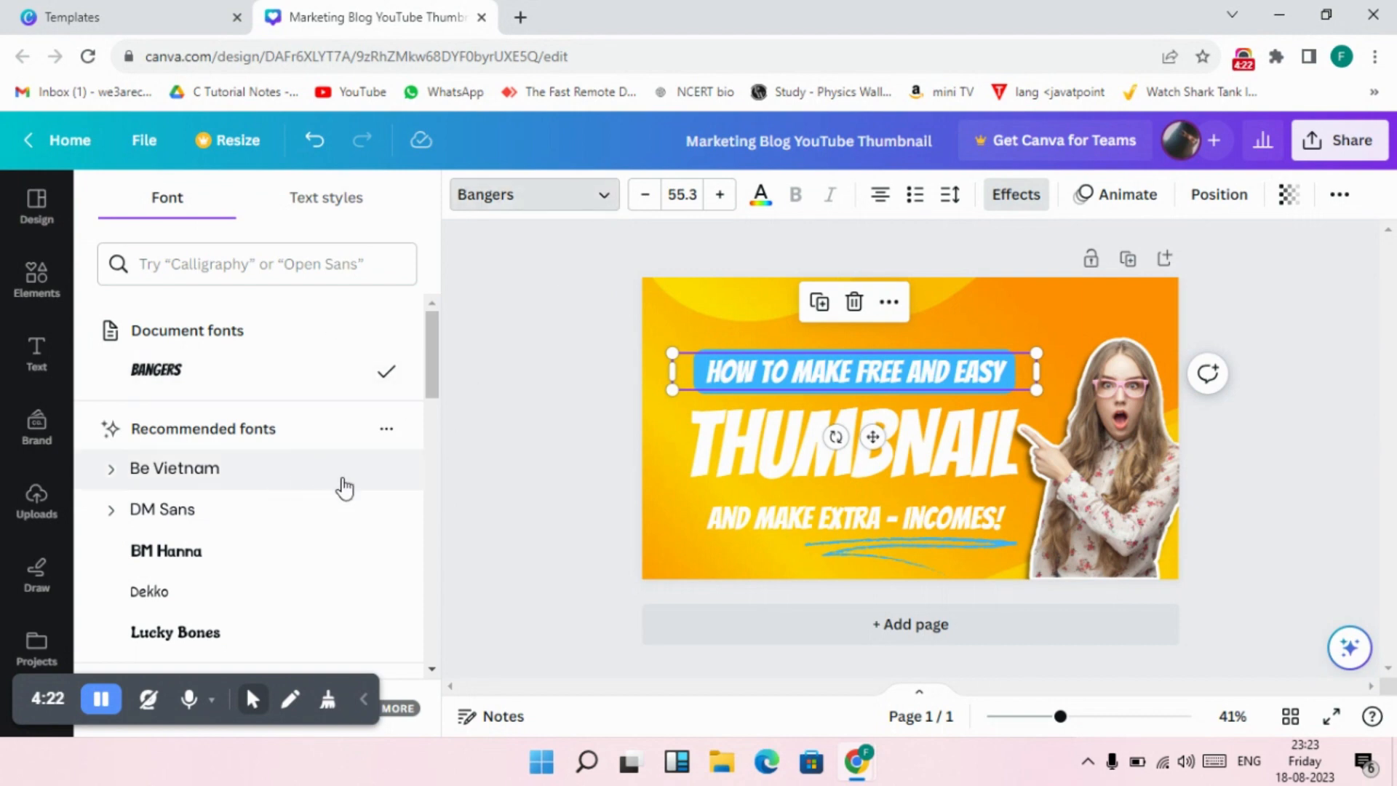
{"action": "scroll", "coordinate": [346, 488], "scroll_direction": "down", "scroll_amount": 3}
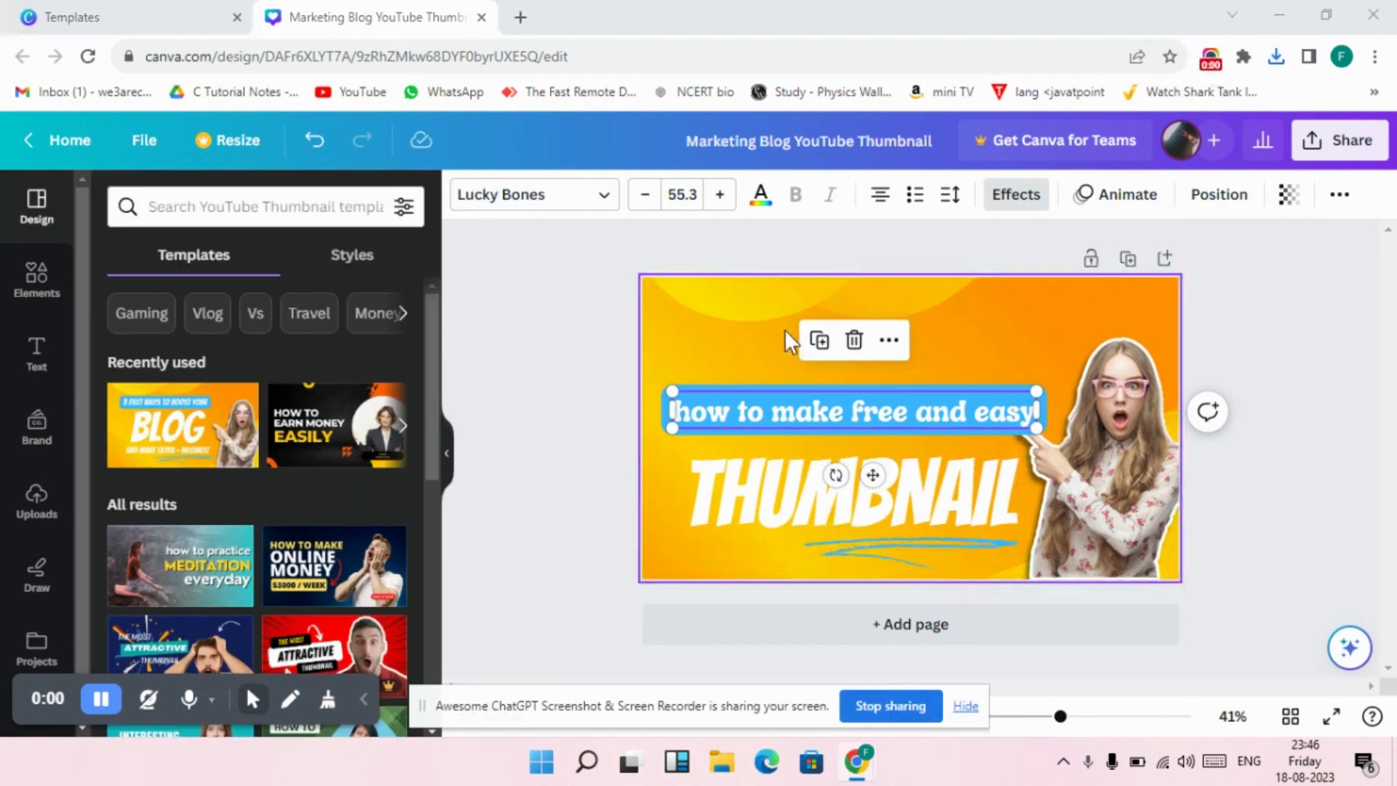
Add a new text line reading "tips and tricks" and place it above the blue-highlighted line near the thumbnail's upper edge.
{"action": "left_click", "coordinate": [786, 328]}
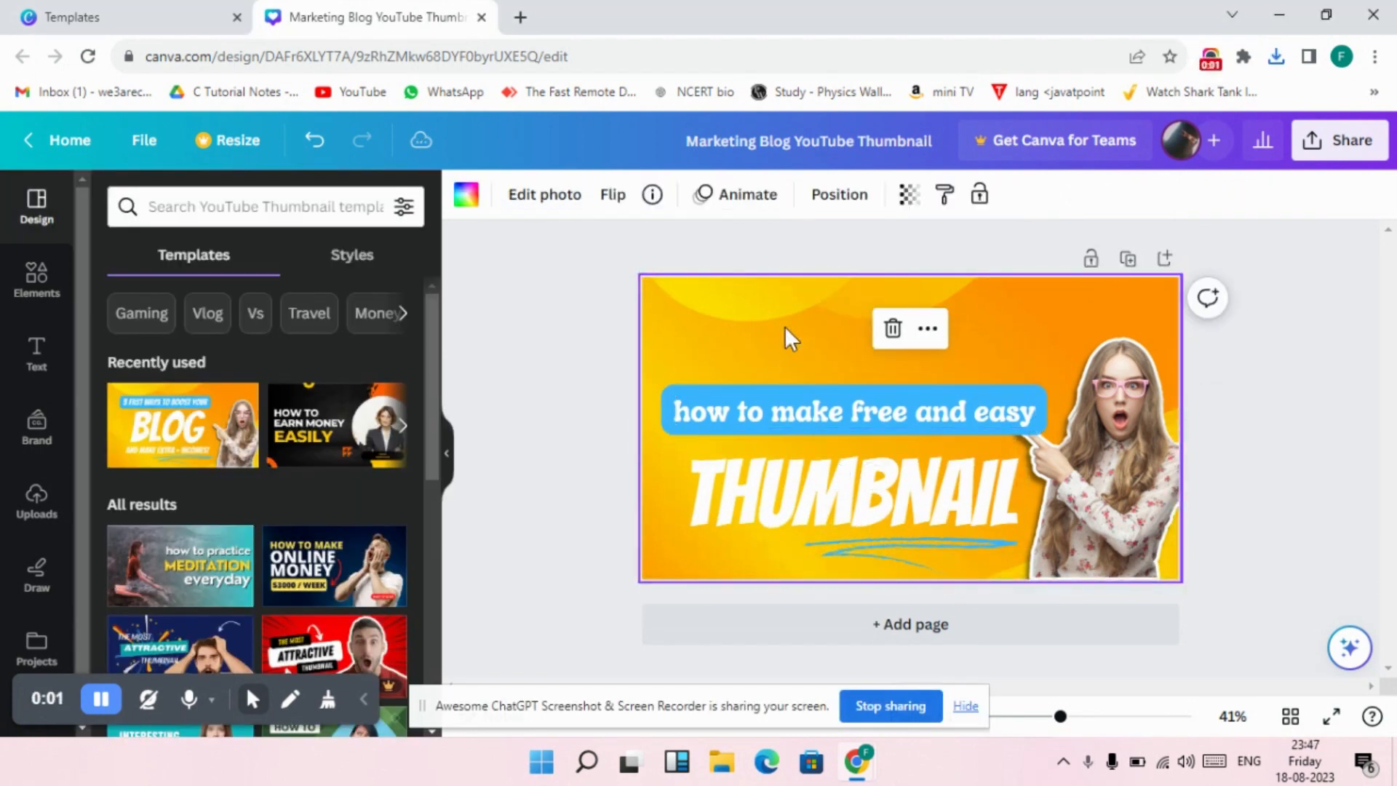
{"action": "key", "text": "t"}
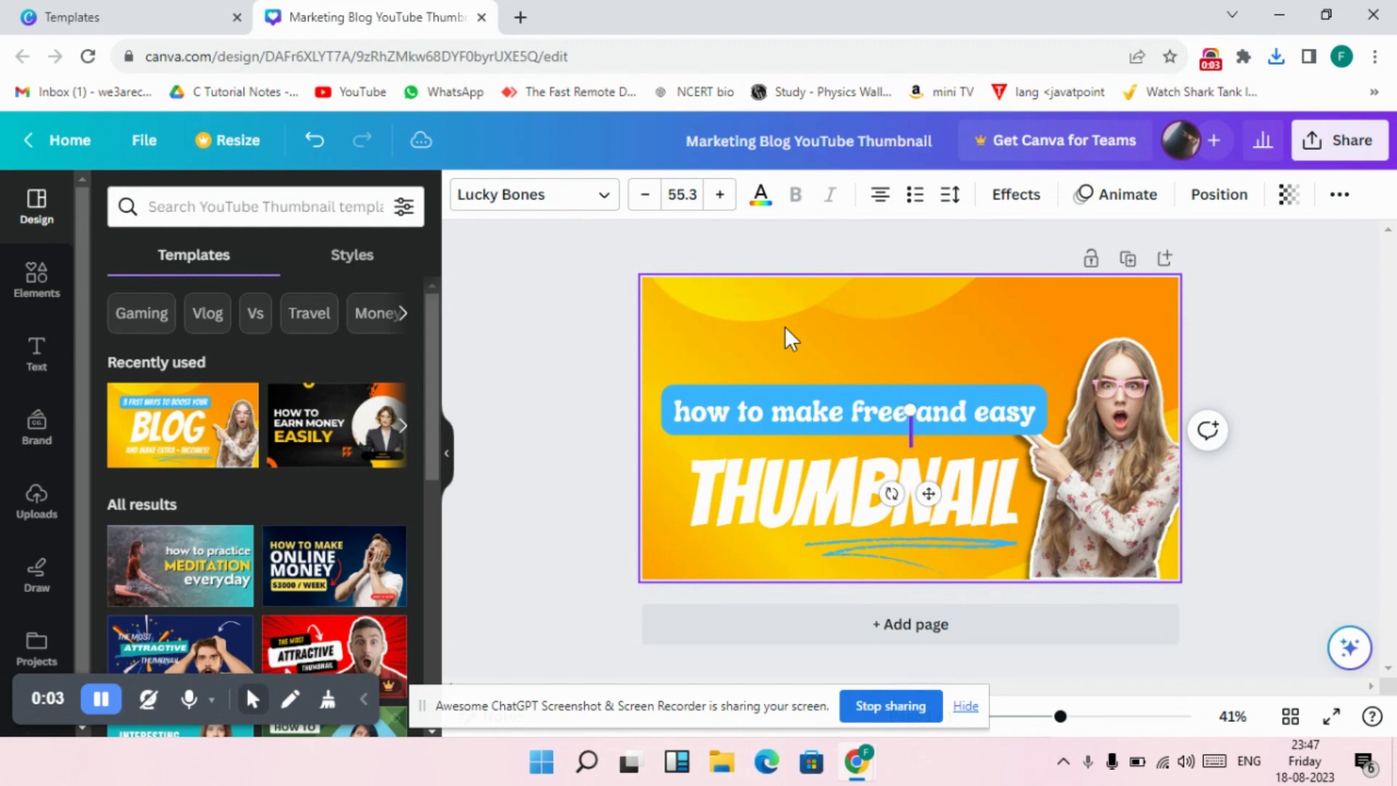
{"action": "type", "text": "tip"}
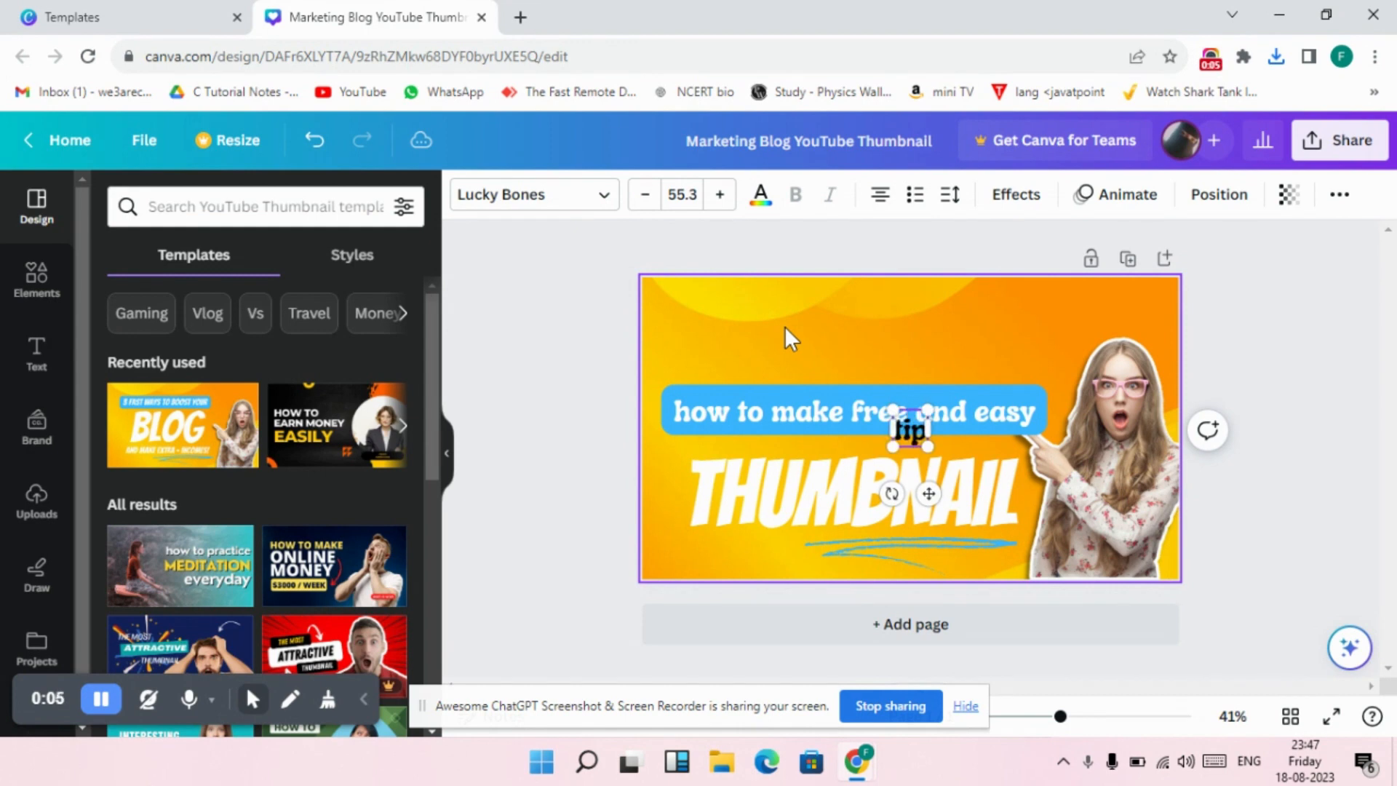
{"action": "type", "text": "s and"}
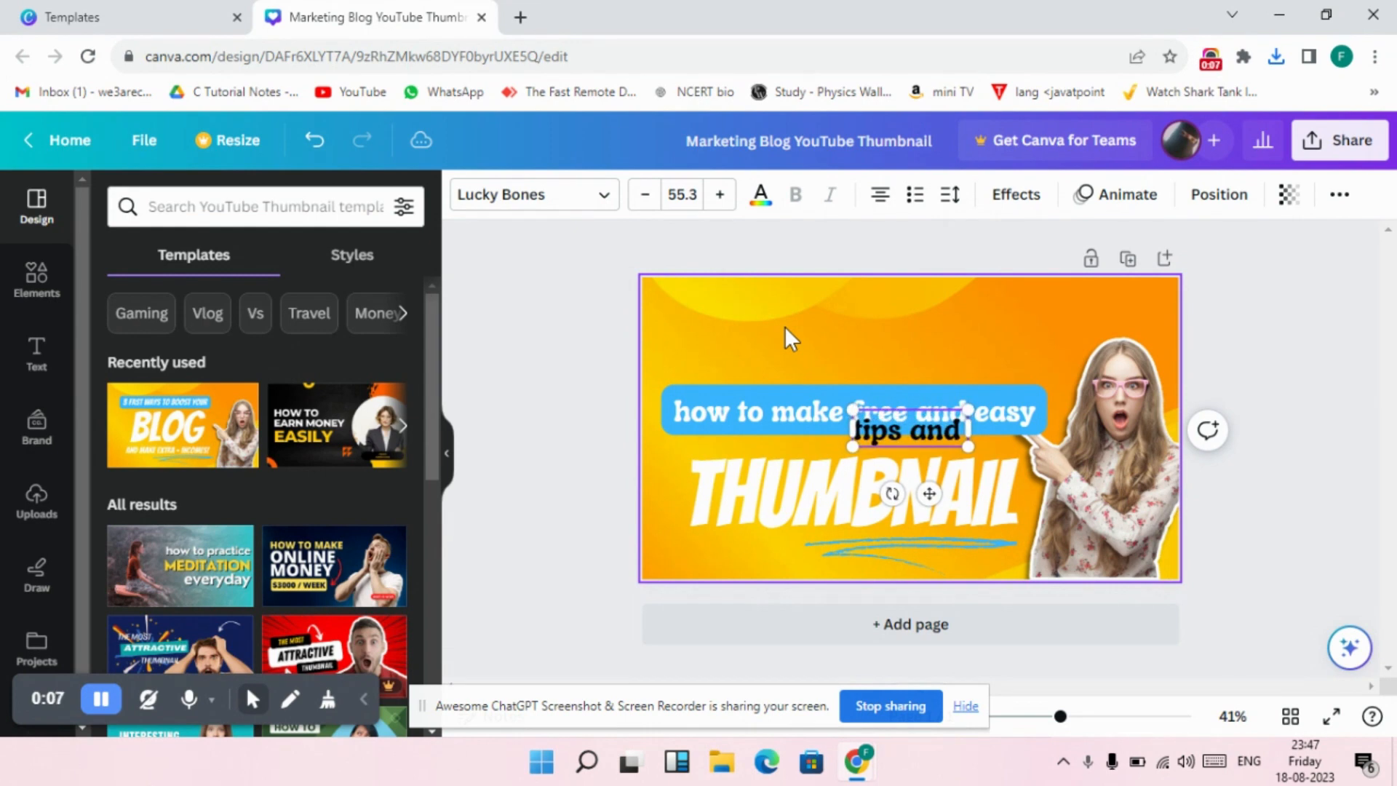
{"action": "type", "text": " tricks"}
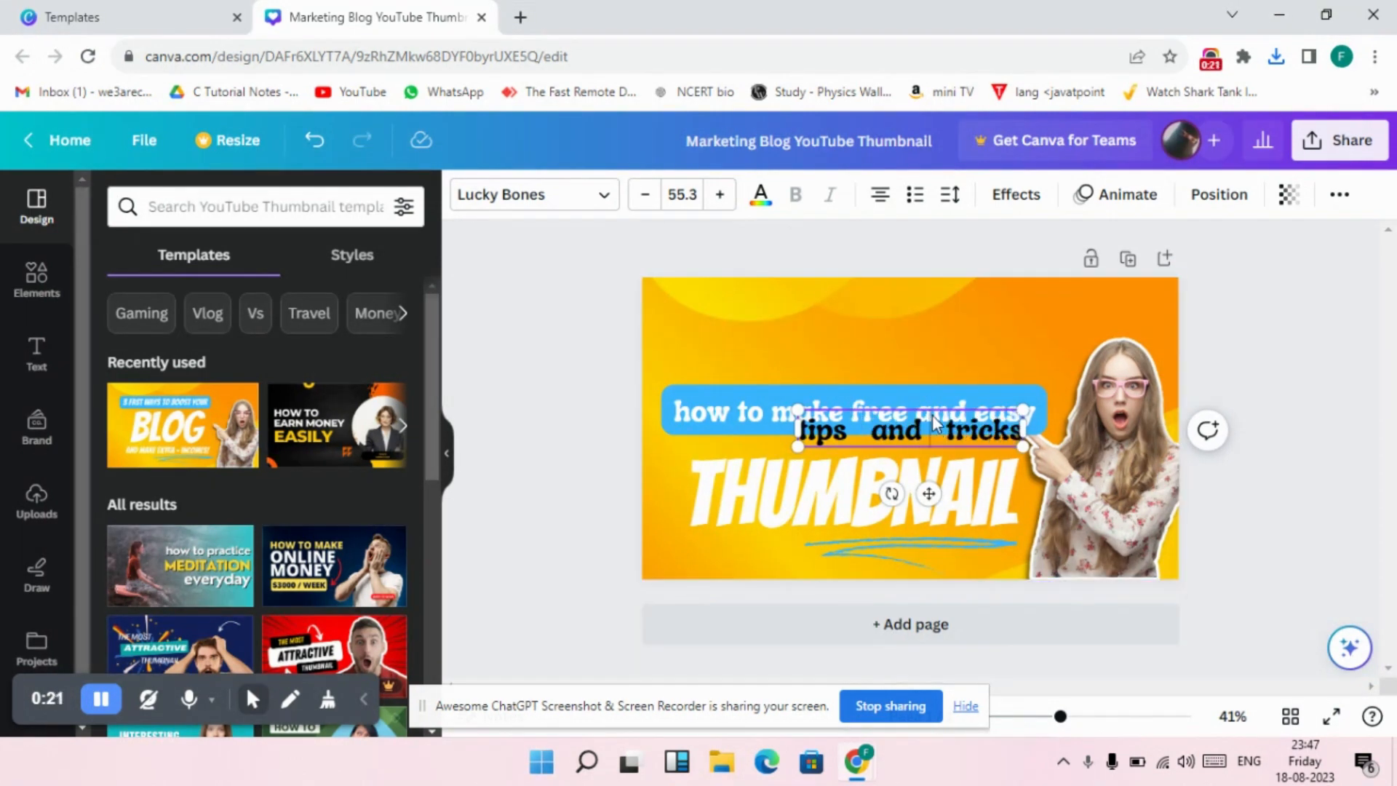
{"action": "left_click_drag", "start_coordinate": [933, 416], "coordinate": [796, 306]}
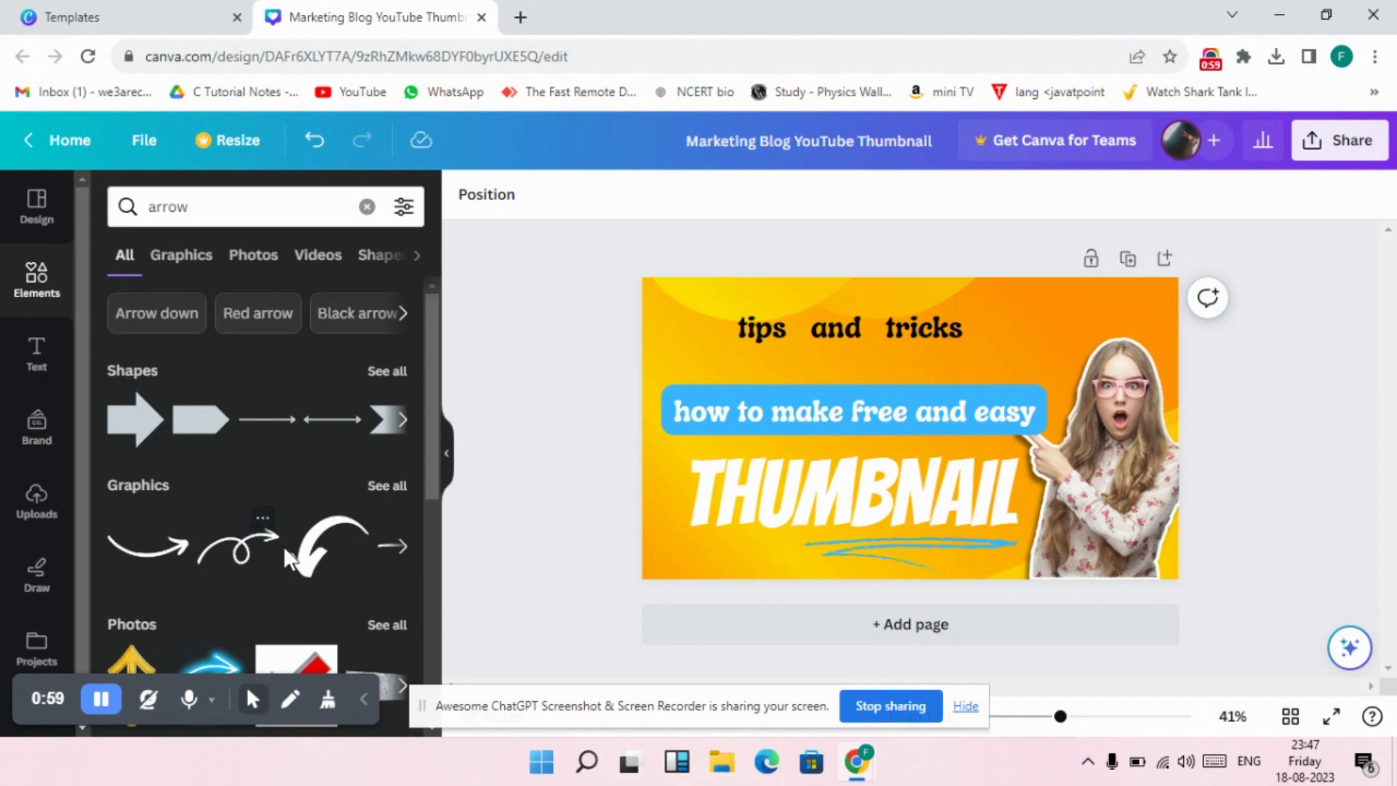
Add the looped arrow graphic, shrink it and place it just before "tips and tricks", pointing at the text.
{"action": "left_click", "coordinate": [392, 484]}
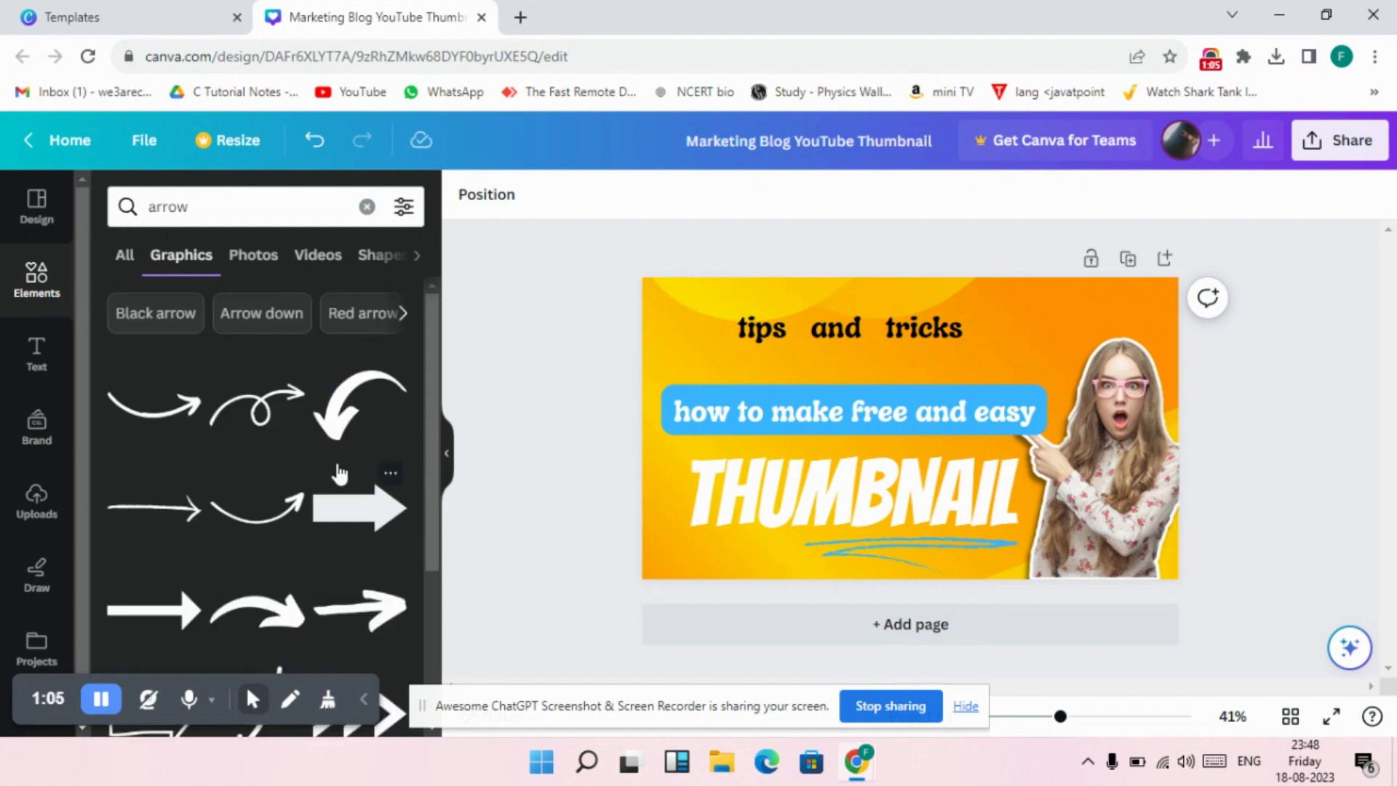
{"action": "left_click", "coordinate": [236, 437]}
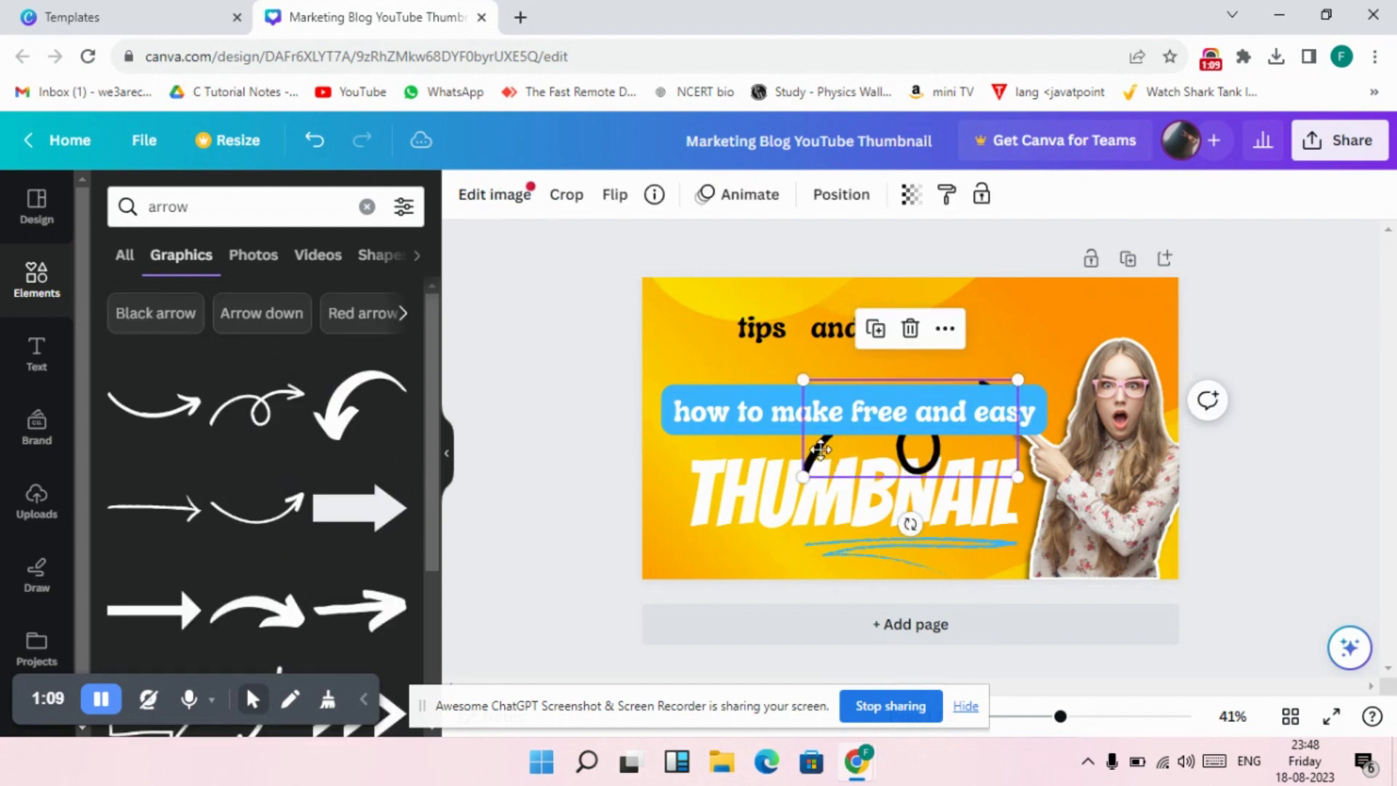
{"action": "left_click_drag", "start_coordinate": [820, 449], "coordinate": [653, 357]}
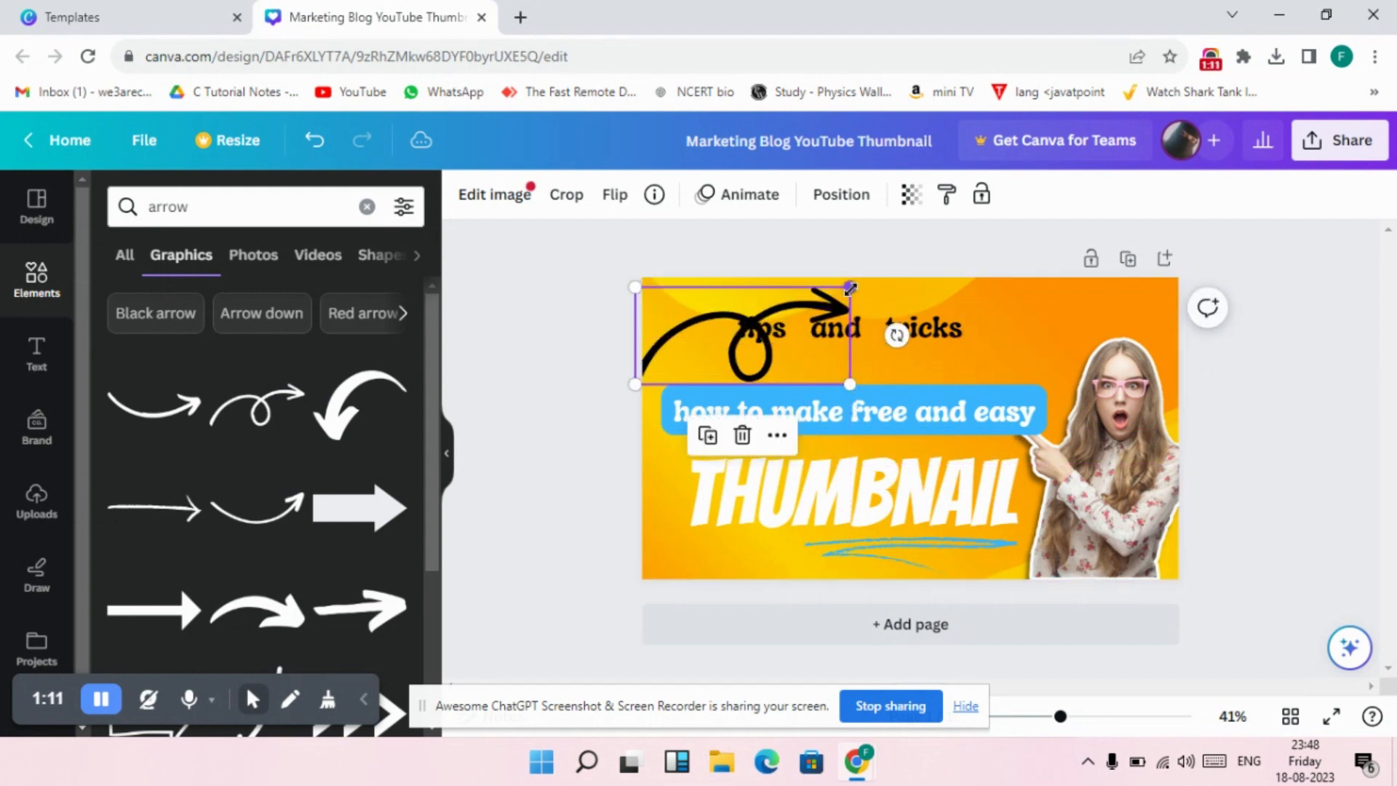
{"action": "left_click_drag", "start_coordinate": [849, 288], "coordinate": [695, 337]}
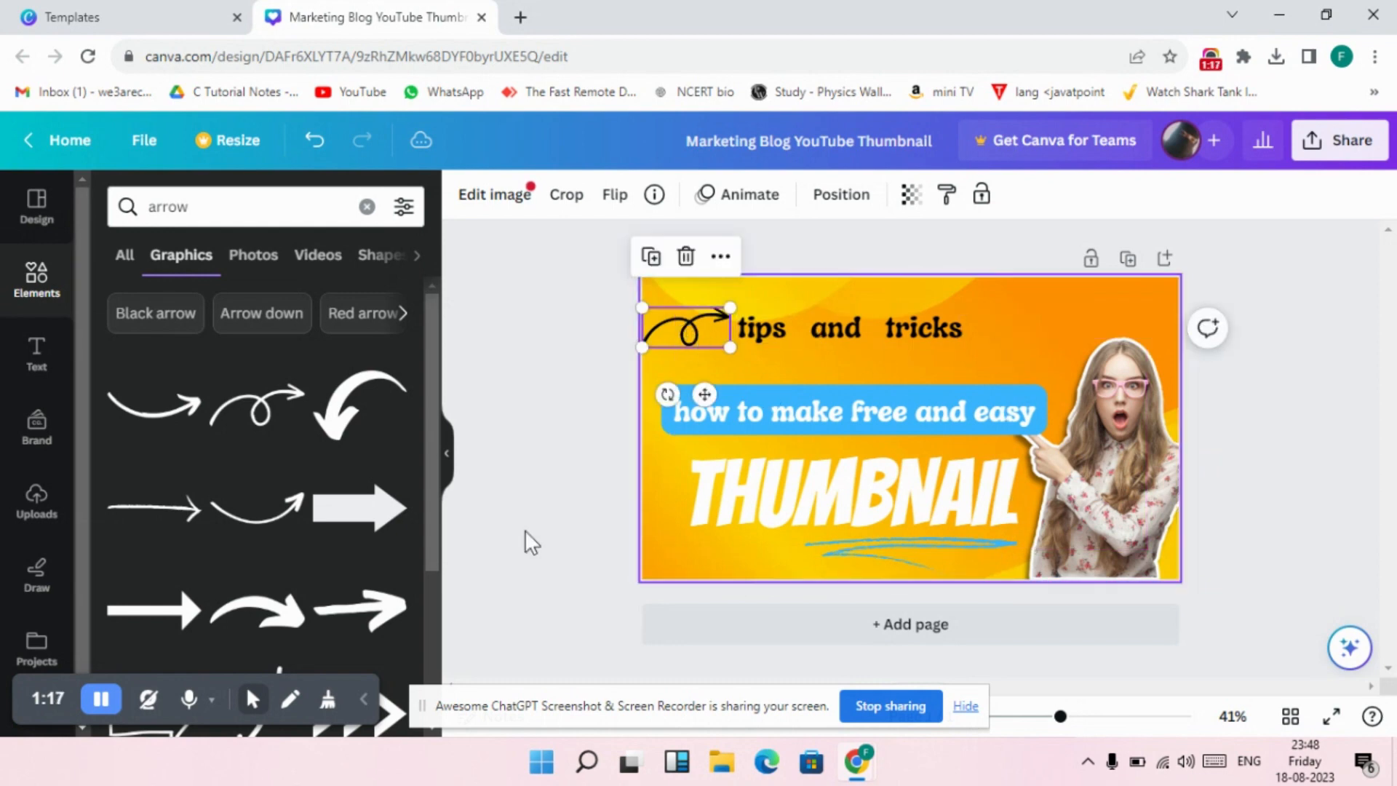
Add a second looped arrow, turned around to point back at "tips and tricks", and place it just after the text.
{"action": "left_click", "coordinate": [255, 429]}
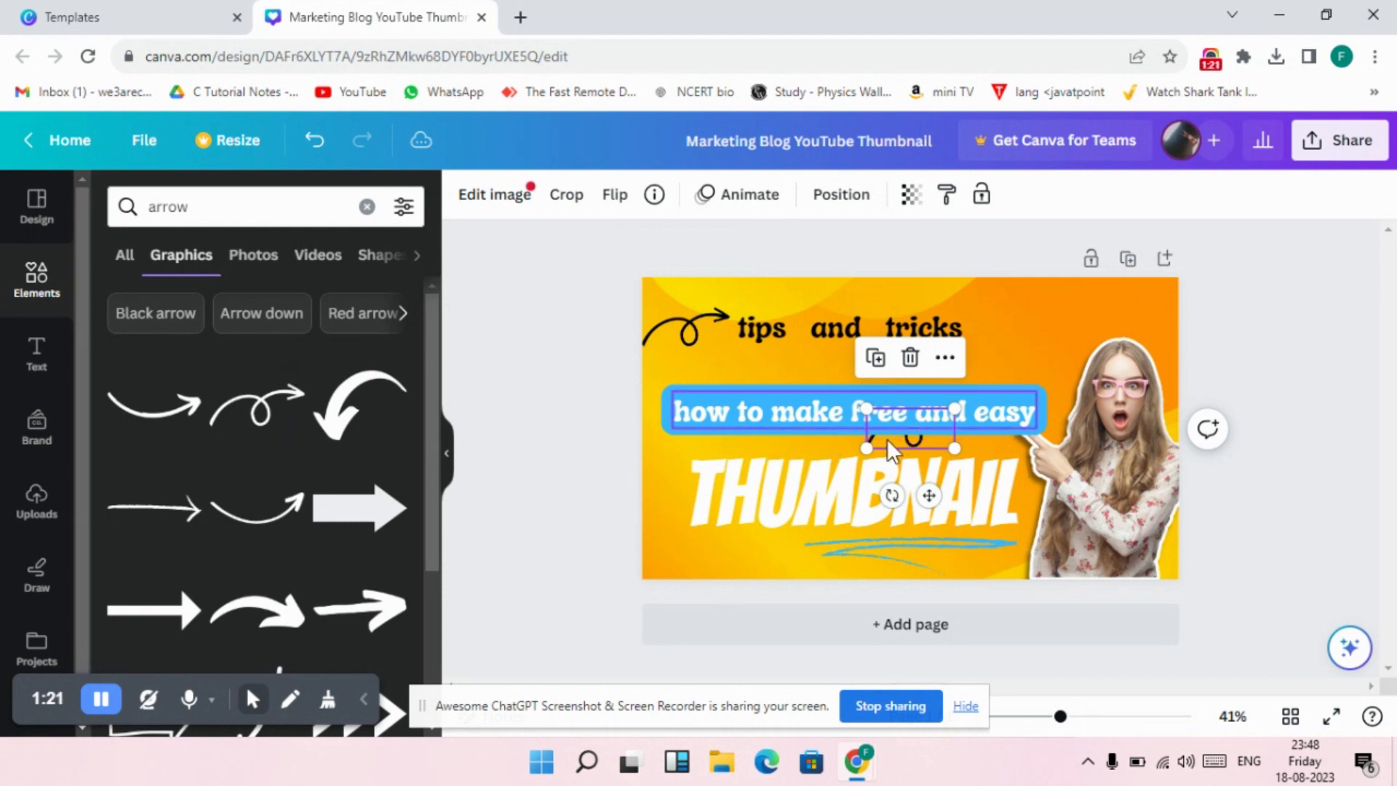
{"action": "left_click_drag", "start_coordinate": [866, 448], "coordinate": [1028, 282]}
{"action": "left_click", "coordinate": [564, 449]}
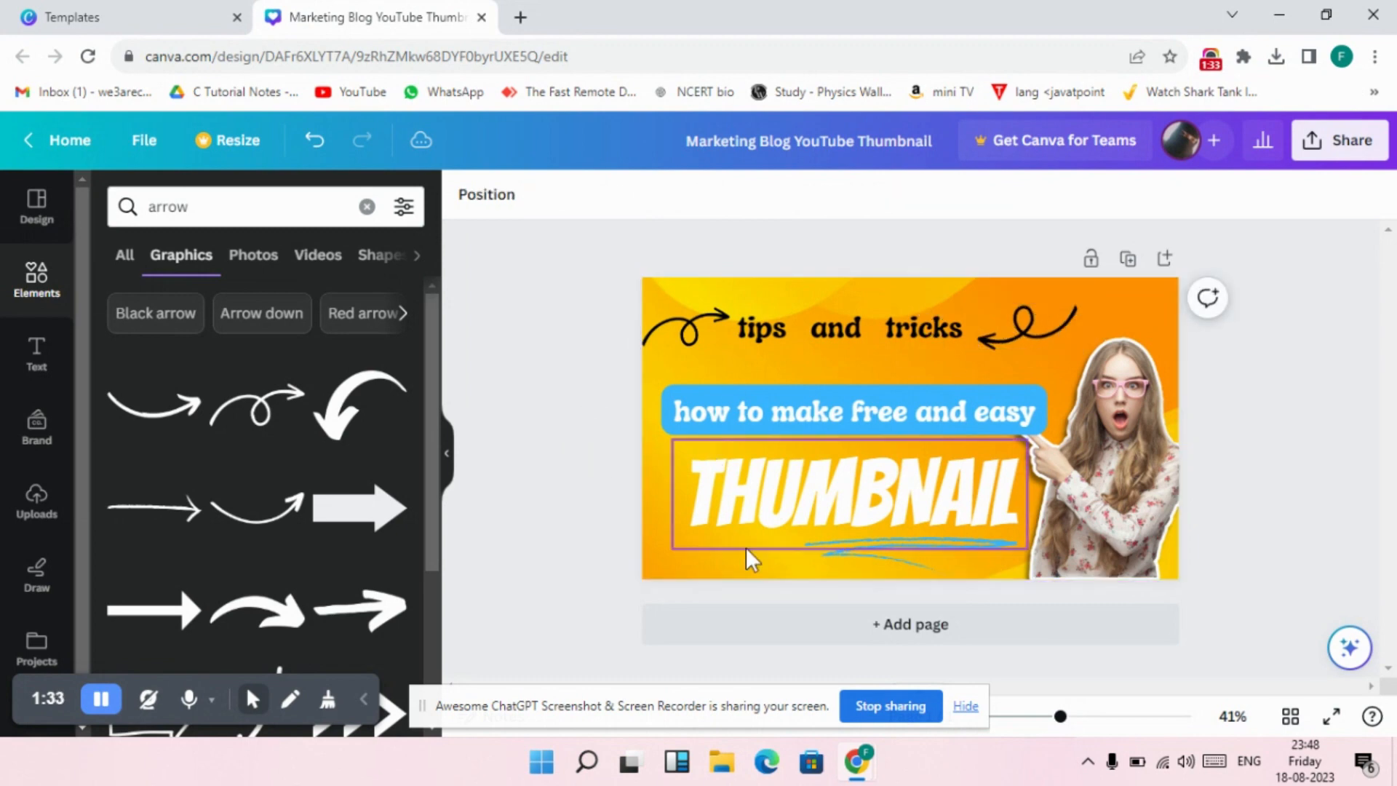
{"action": "left_click_drag", "start_coordinate": [1026, 335], "coordinate": [1024, 312]}
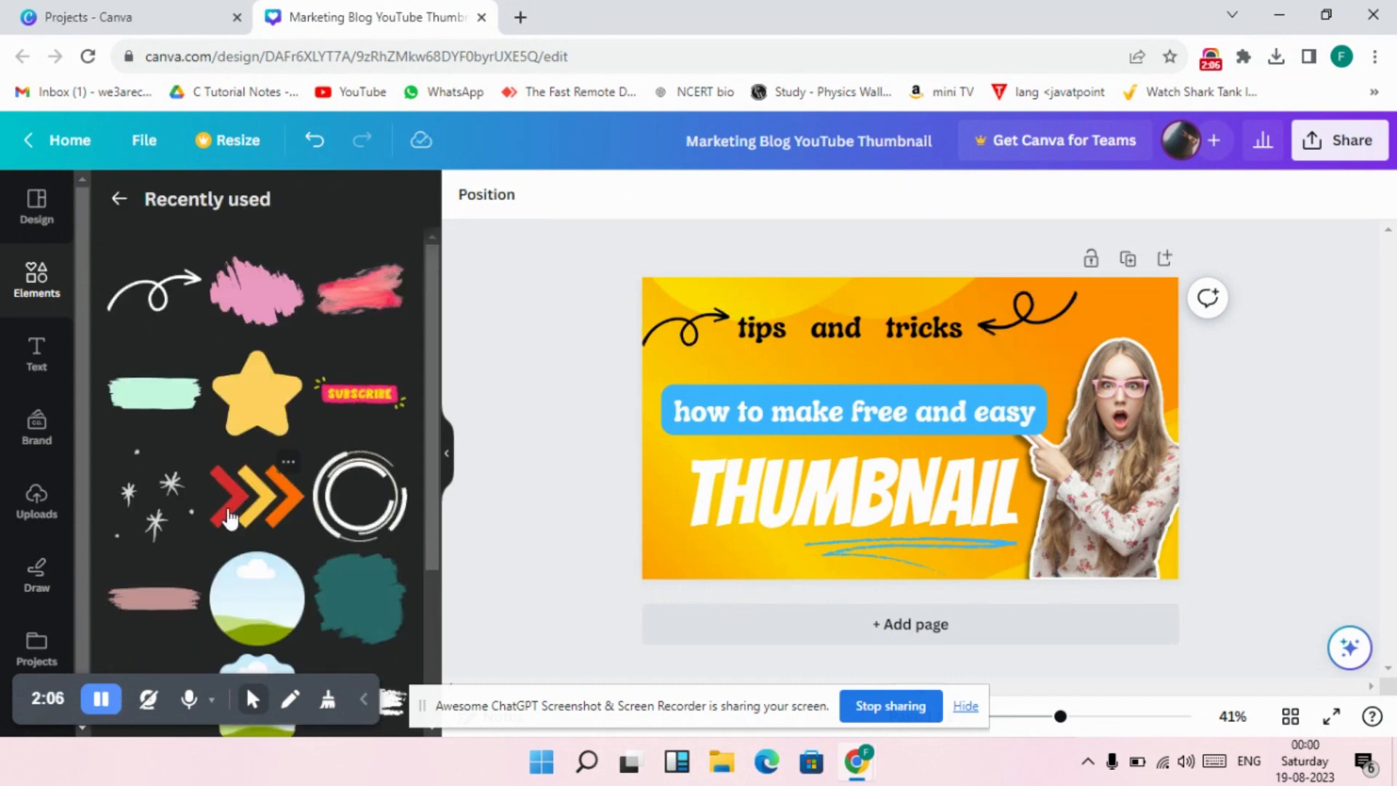
Add the star sparkle graphic above the woman's head and place a duplicate at the thumbnail's lower-left corner.
{"action": "left_click", "coordinate": [162, 482]}
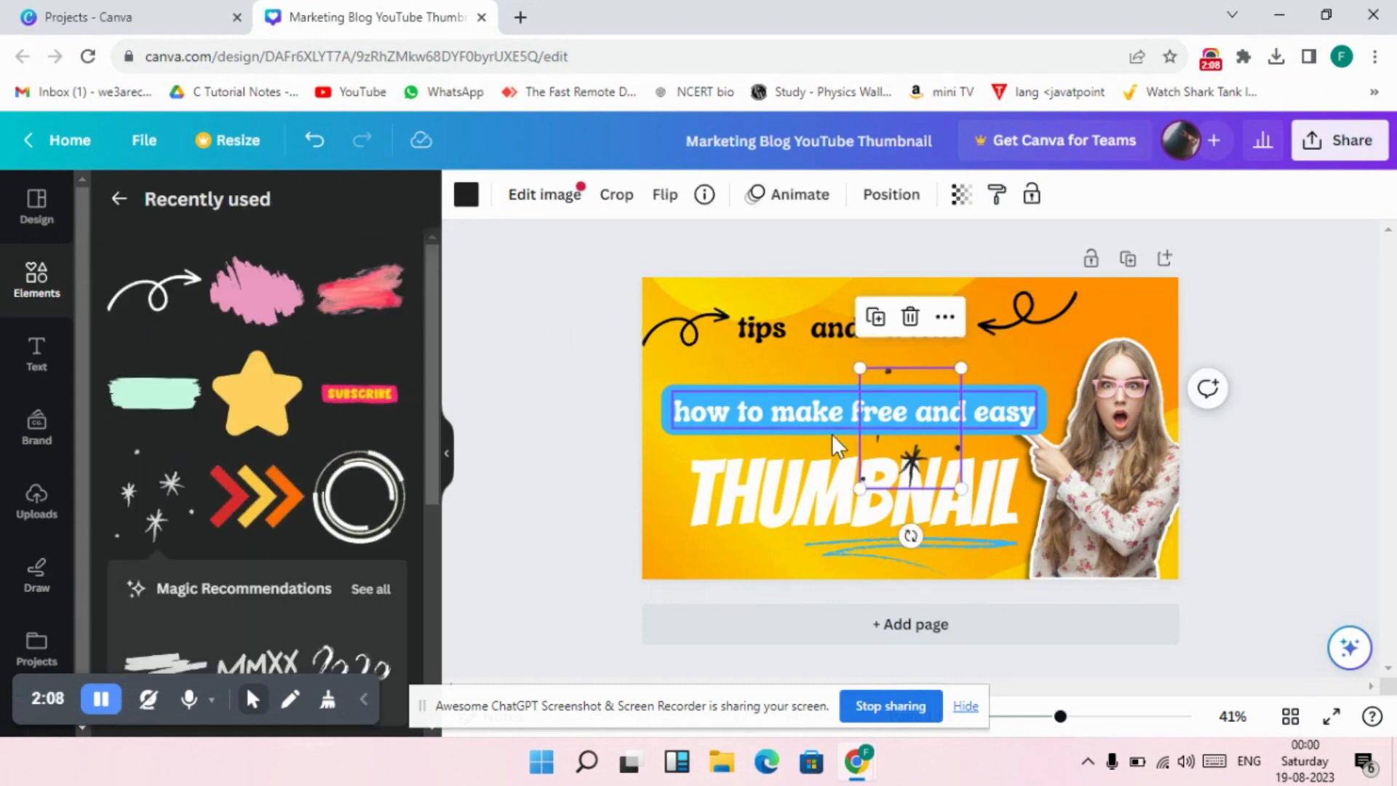
{"action": "left_click_drag", "start_coordinate": [918, 464], "coordinate": [1051, 365]}
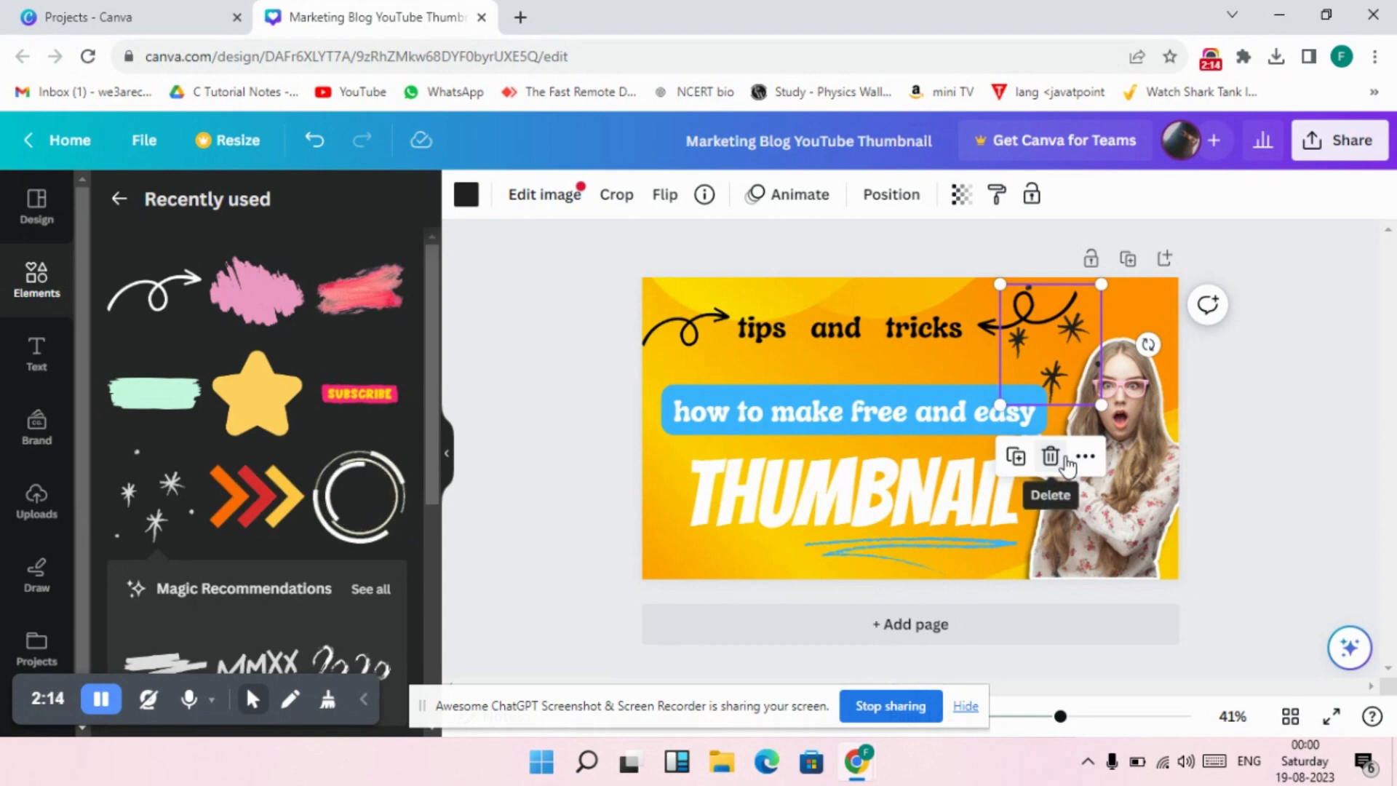
{"action": "left_click", "coordinate": [1014, 457]}
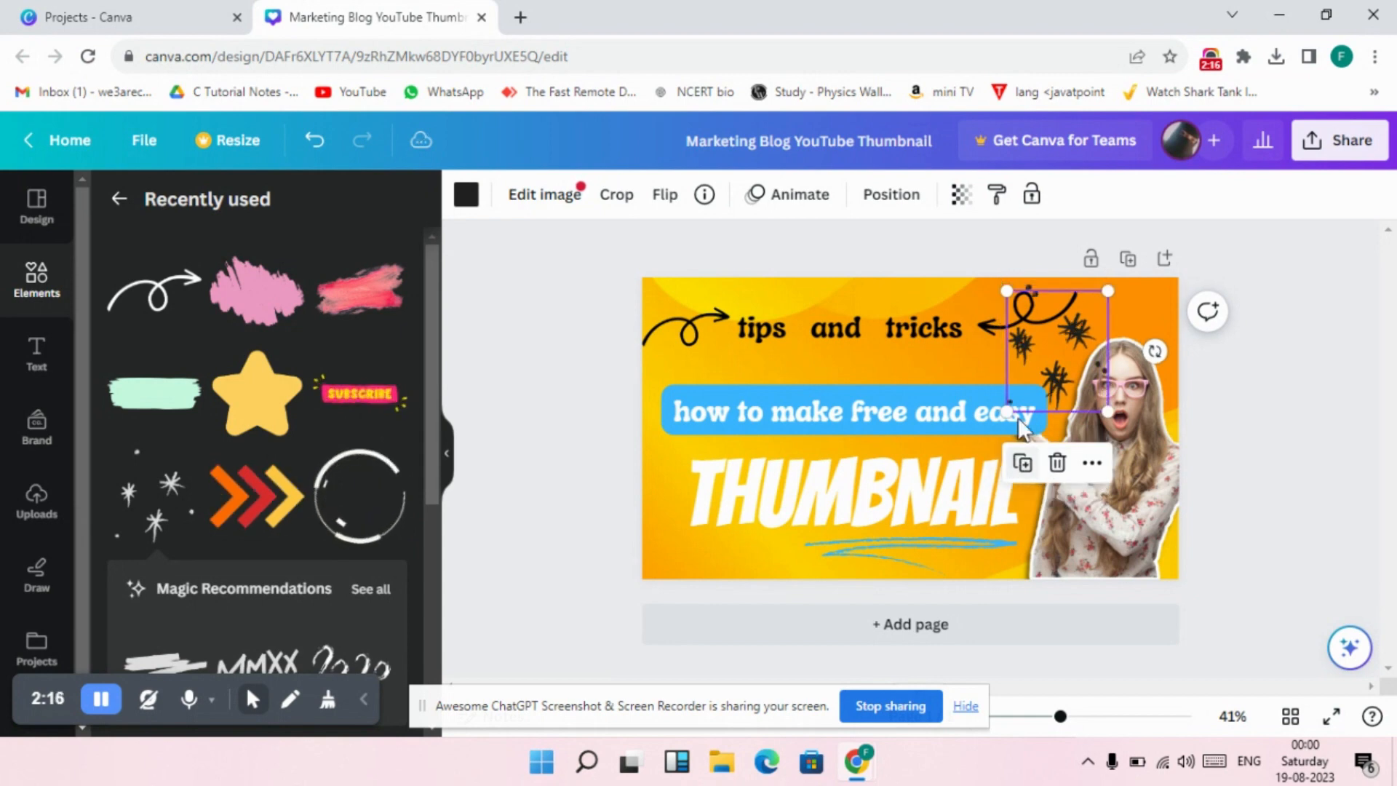
{"action": "left_click_drag", "start_coordinate": [1044, 352], "coordinate": [647, 526]}
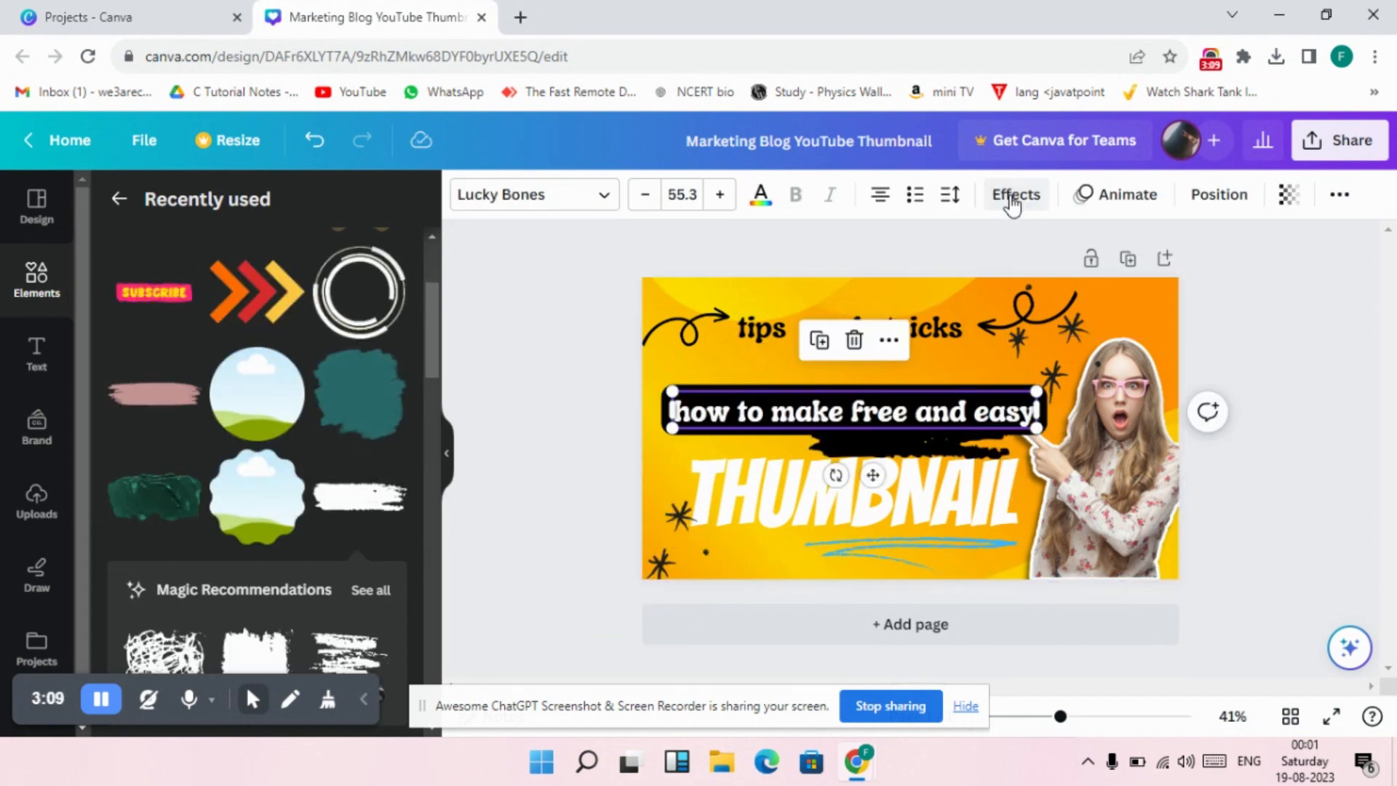
Remove the background effect from the "how to make free and easy" text by setting its style to None.
{"action": "left_click", "coordinate": [1015, 195]}
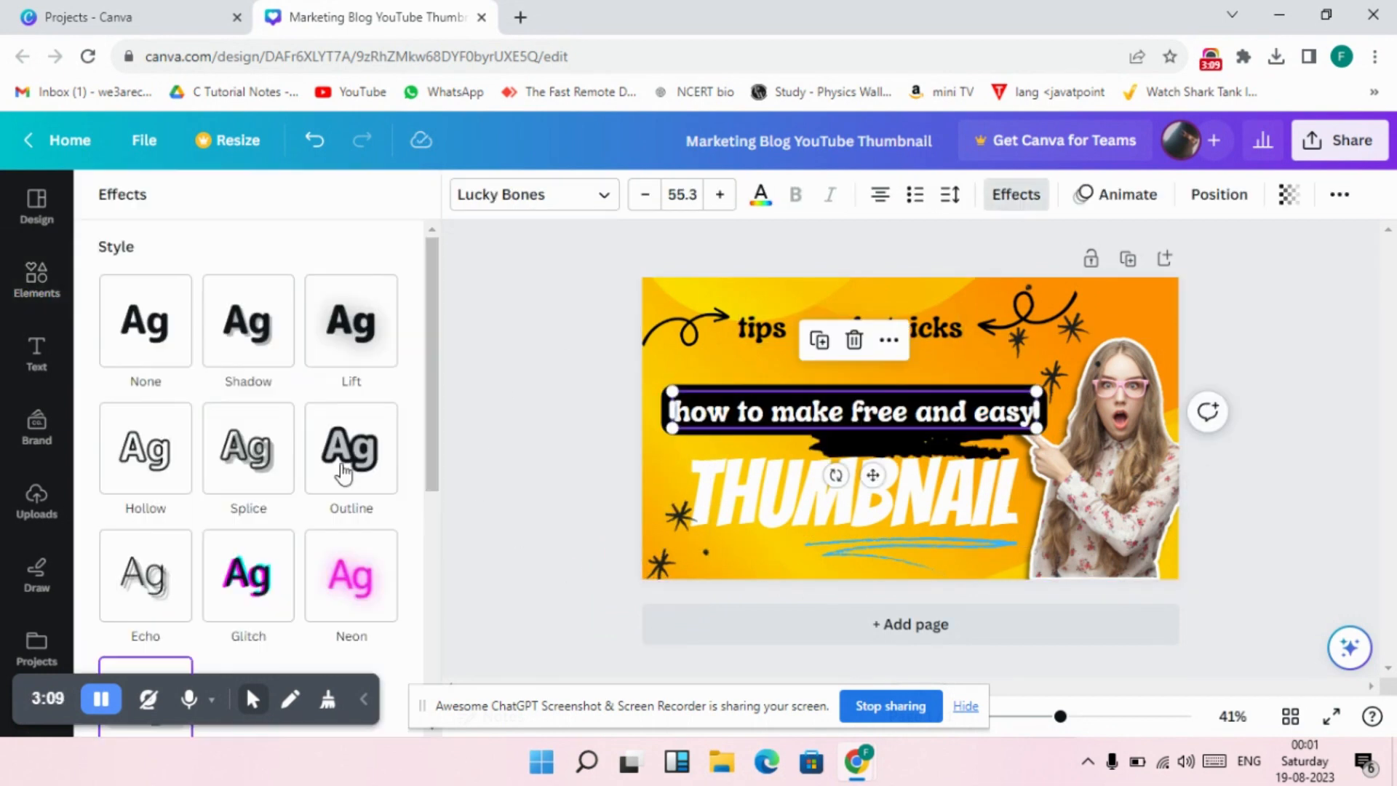
{"action": "scroll", "coordinate": [266, 462], "scroll_direction": "down", "scroll_amount": 5}
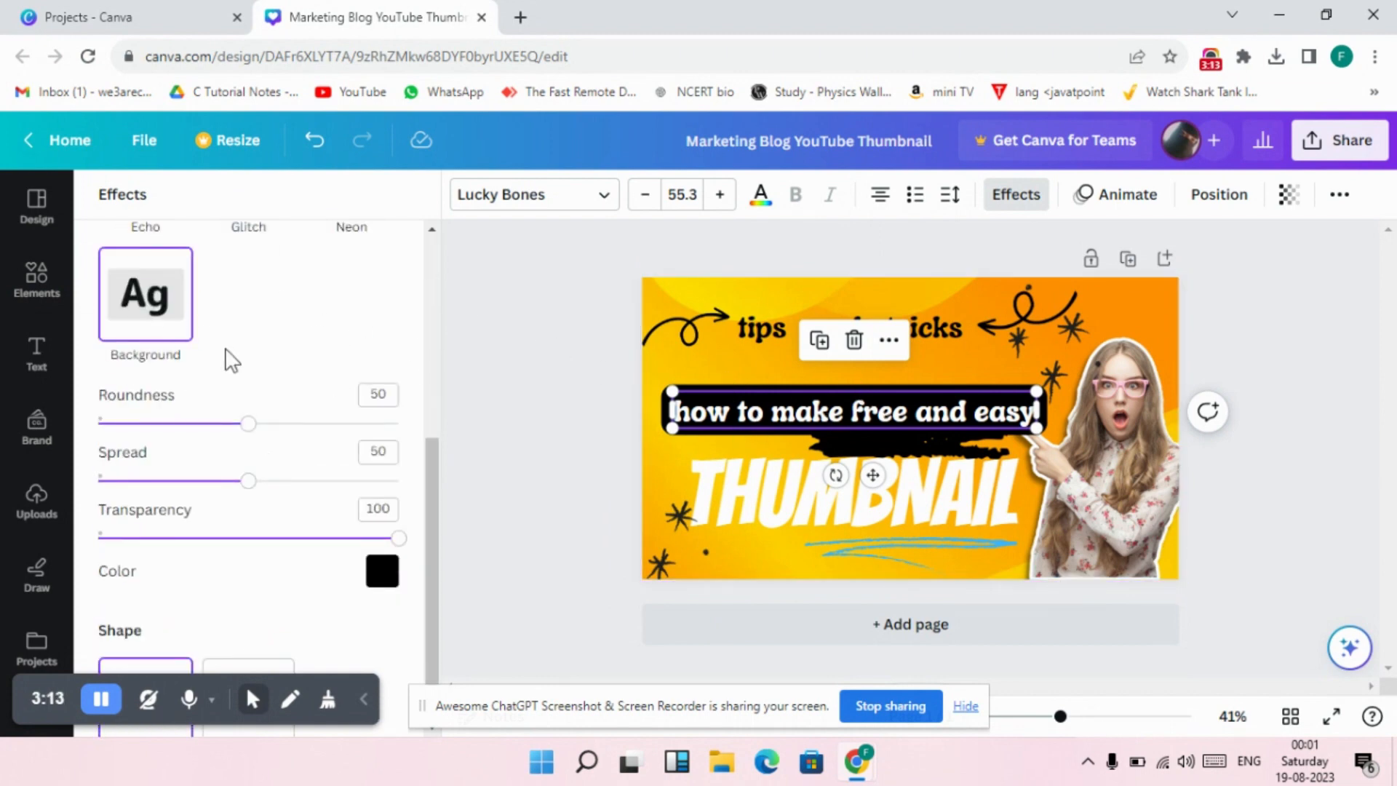
{"action": "scroll", "coordinate": [231, 359], "scroll_direction": "up", "scroll_amount": 5}
{"action": "left_click", "coordinate": [135, 356]}
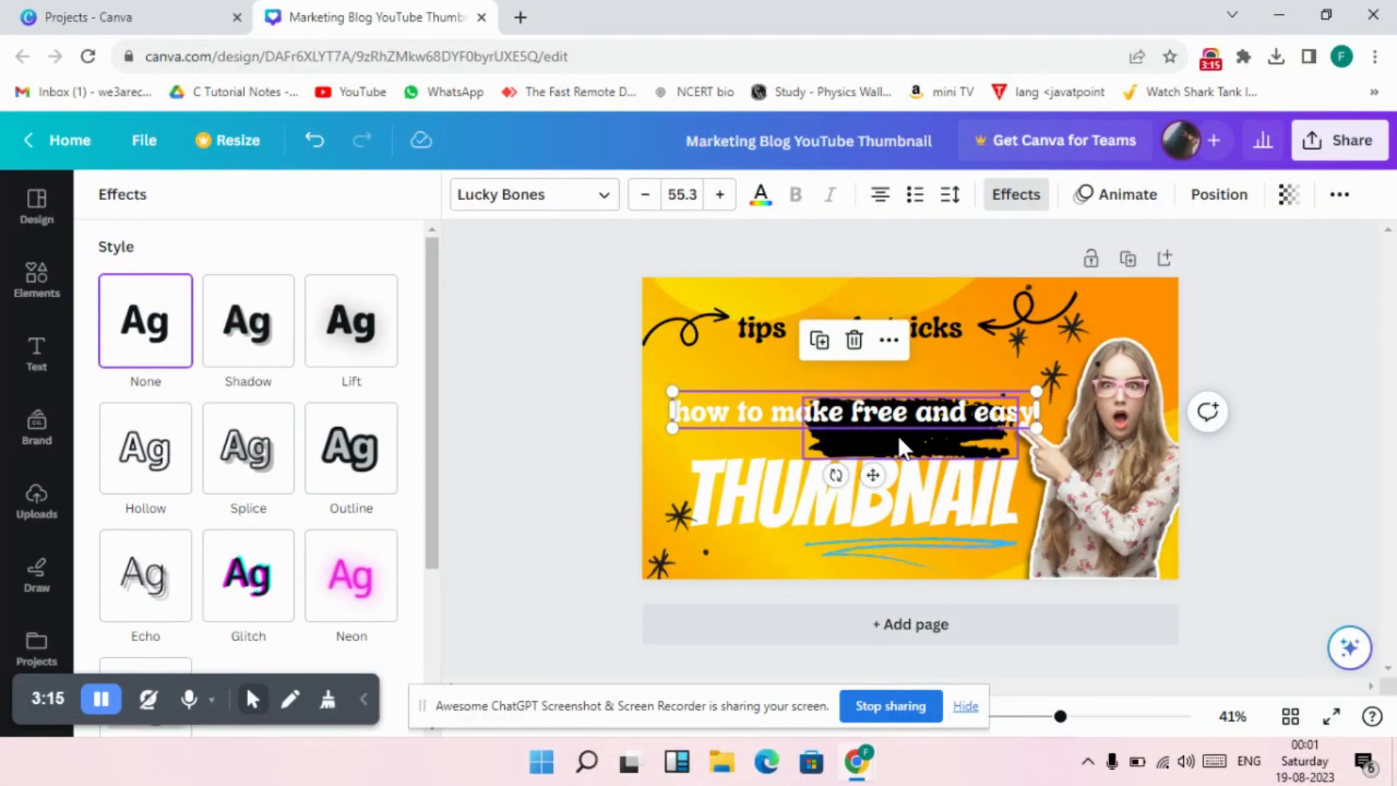
{"action": "left_click_drag", "start_coordinate": [898, 435], "coordinate": [782, 412]}
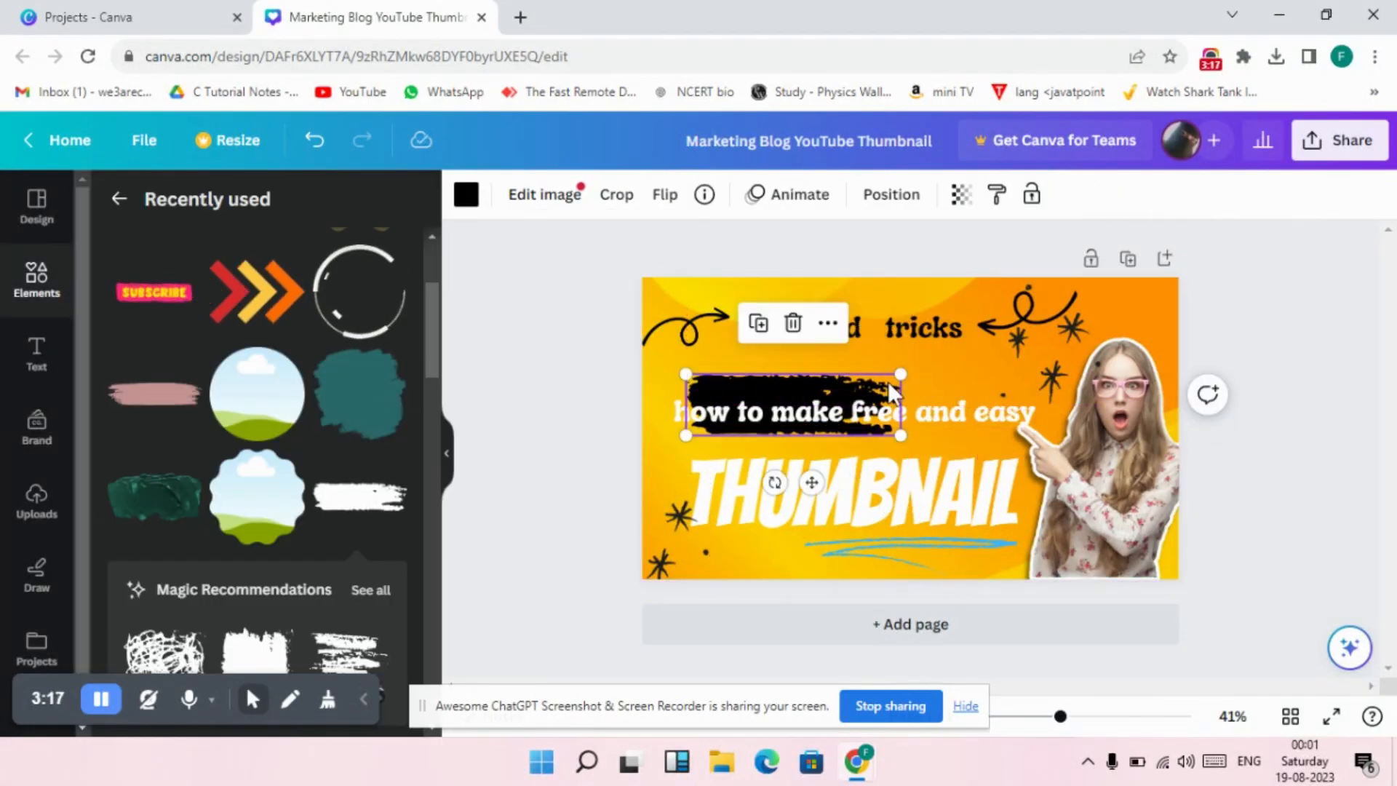
{"action": "mouse_move", "coordinate": [900, 374]}
{"action": "left_mouse_down"}
{"action": "mouse_move", "coordinate": [1106, 320]}
{"action": "mouse_move", "coordinate": [1064, 327]}
{"action": "left_mouse_up"}
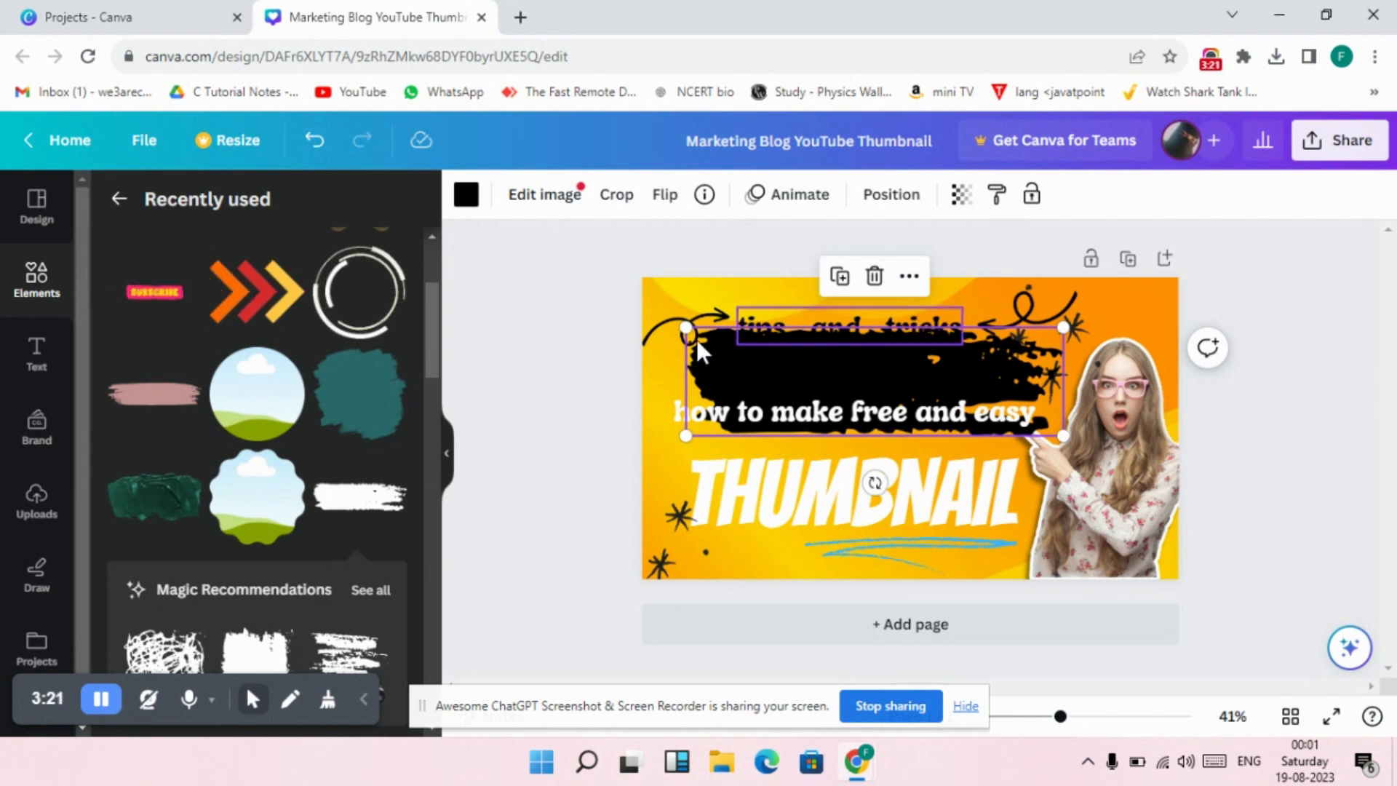
{"action": "left_click_drag", "start_coordinate": [810, 377], "coordinate": [774, 414]}
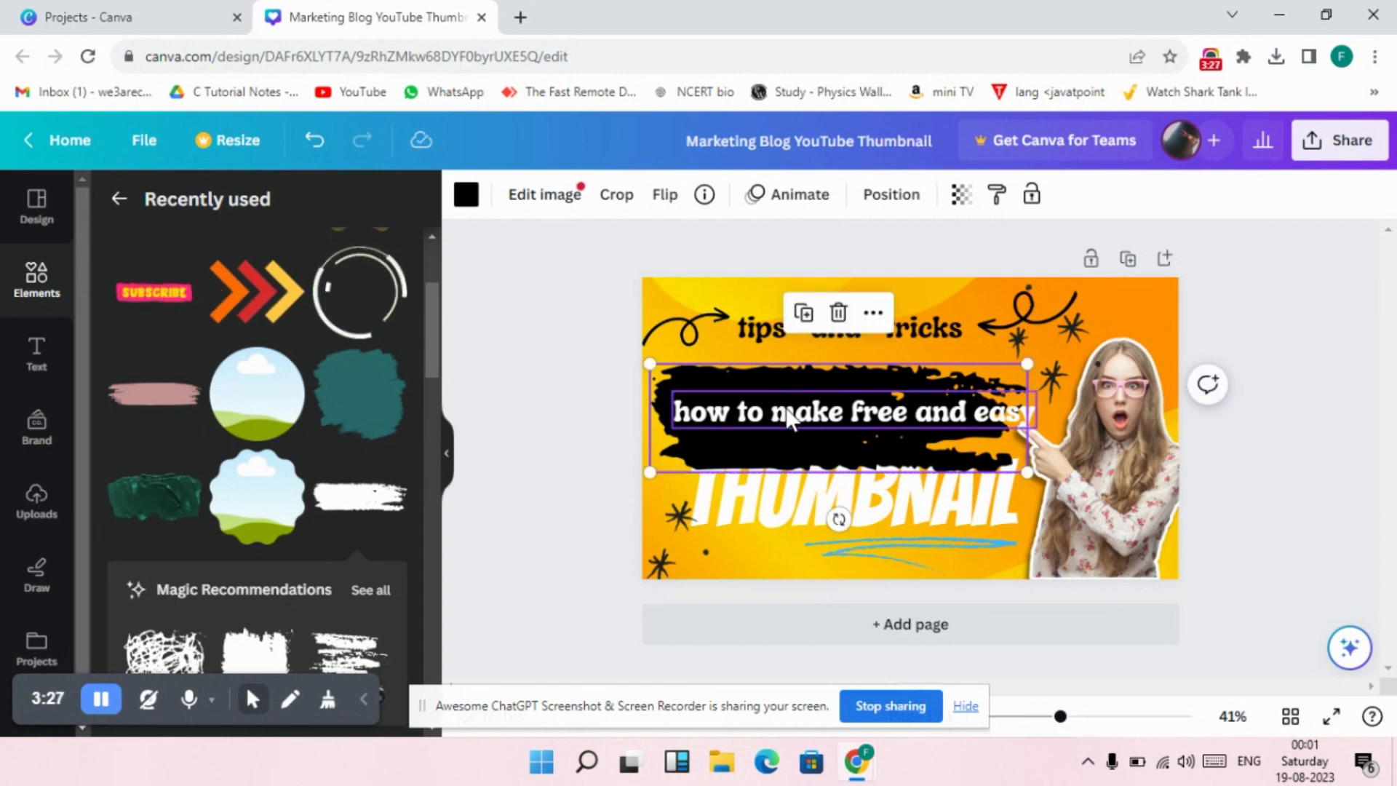
{"action": "scroll", "coordinate": [363, 468], "scroll_direction": "down", "scroll_amount": 4}
{"action": "scroll", "coordinate": [363, 467], "scroll_direction": "up", "scroll_amount": 6}
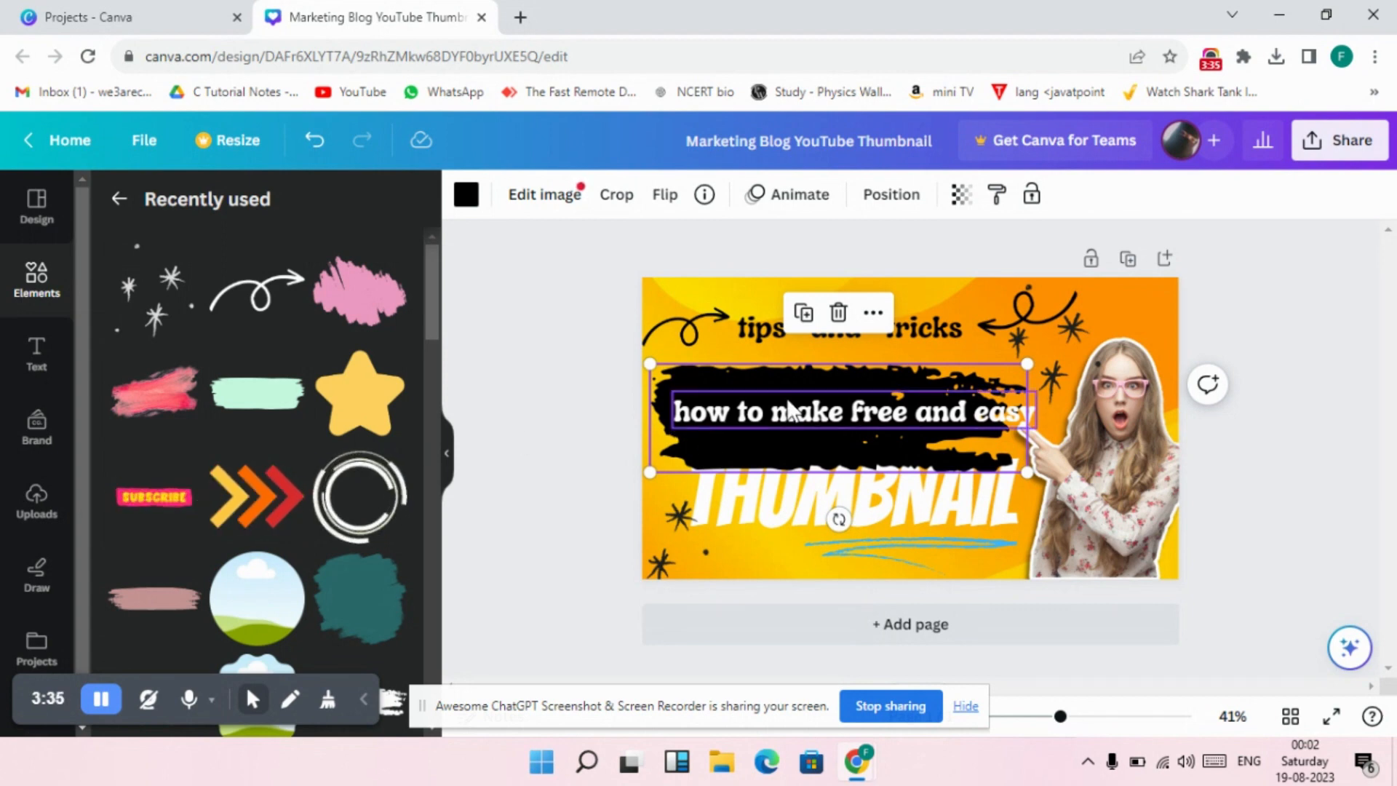
Replace the black brush stroke with the recently used dusty-pink one, enlarged to span the "how to make free and easy" line.
{"action": "left_click", "coordinate": [838, 312]}
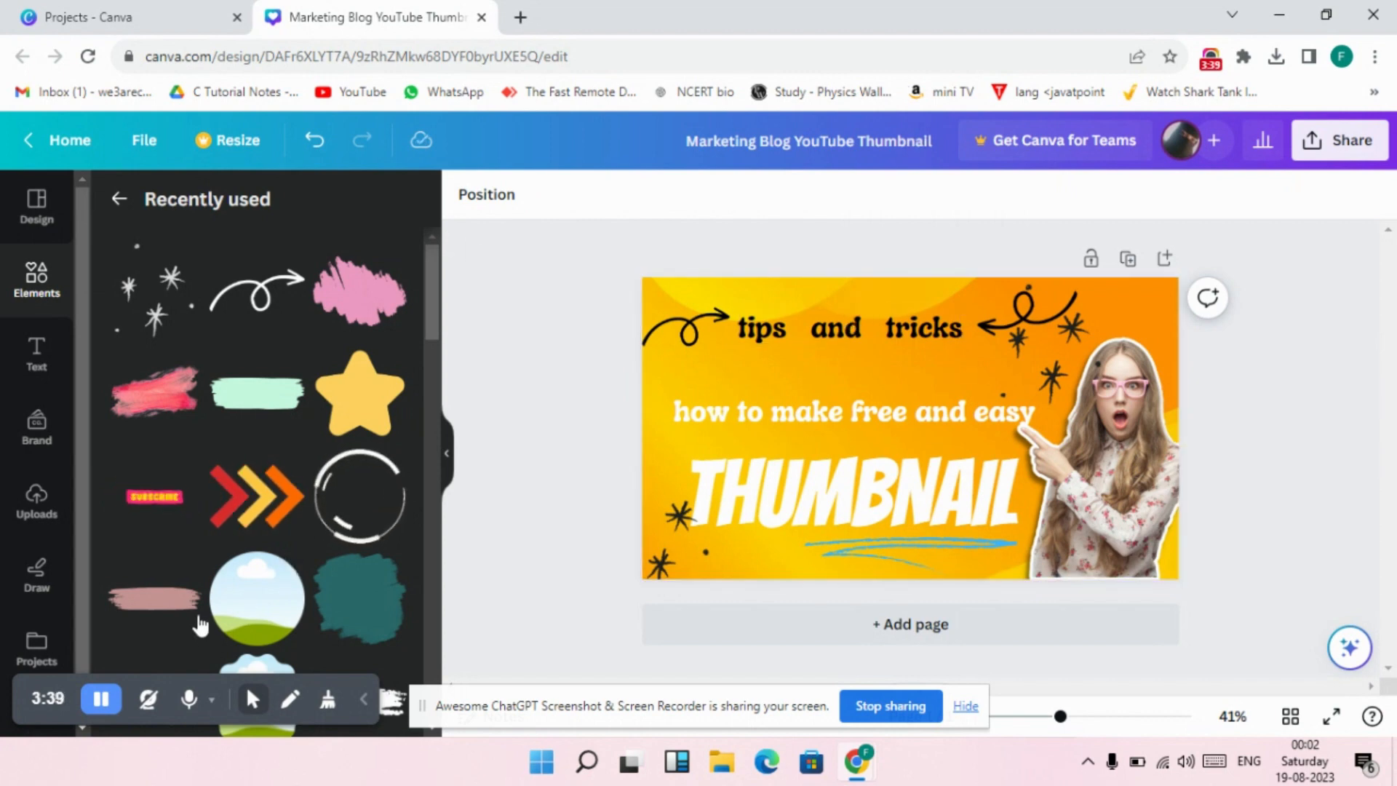
{"action": "left_click", "coordinate": [175, 600]}
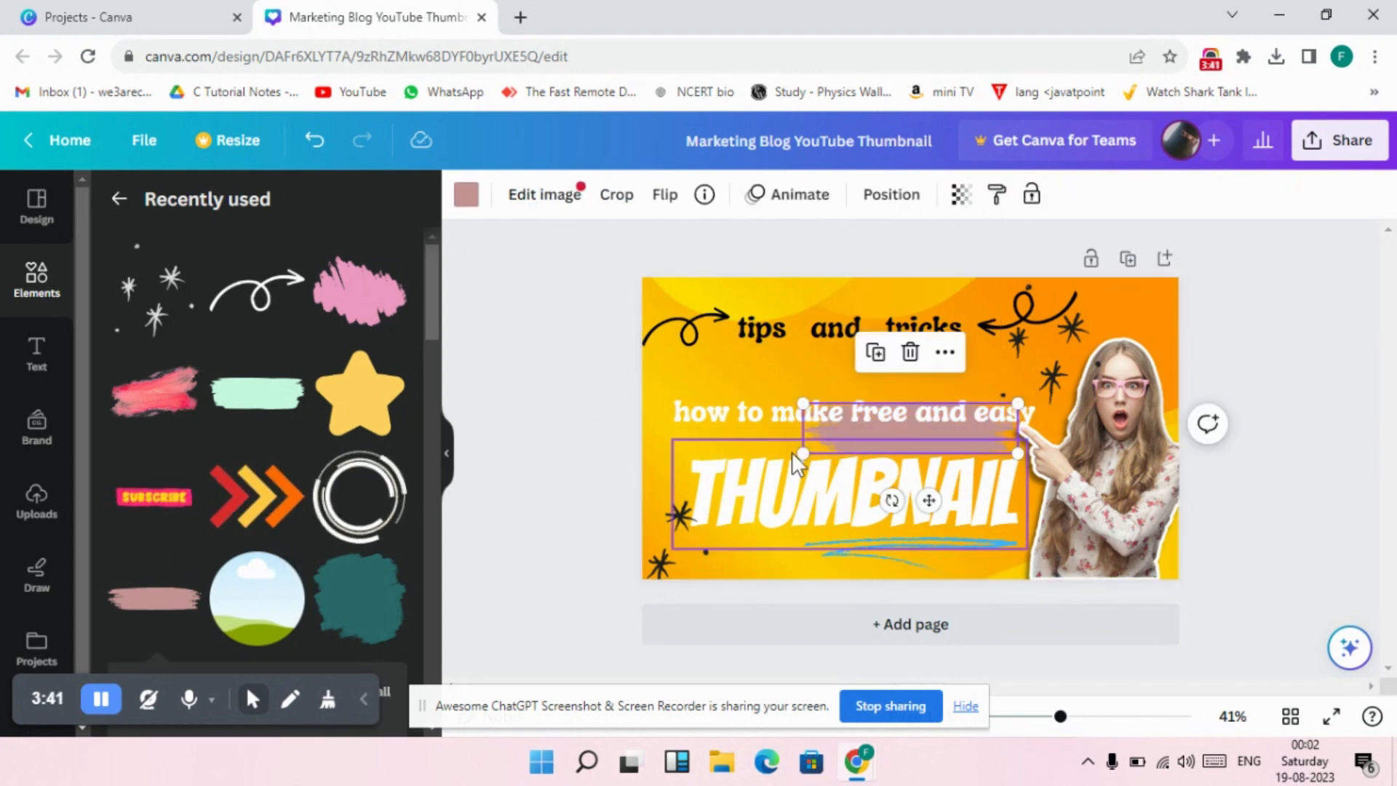
{"action": "mouse_move", "coordinate": [847, 436]}
{"action": "left_mouse_down"}
{"action": "mouse_move", "coordinate": [849, 403]}
{"action": "mouse_move", "coordinate": [850, 423]}
{"action": "mouse_move", "coordinate": [660, 456]}
{"action": "mouse_move", "coordinate": [823, 420]}
{"action": "left_mouse_up"}
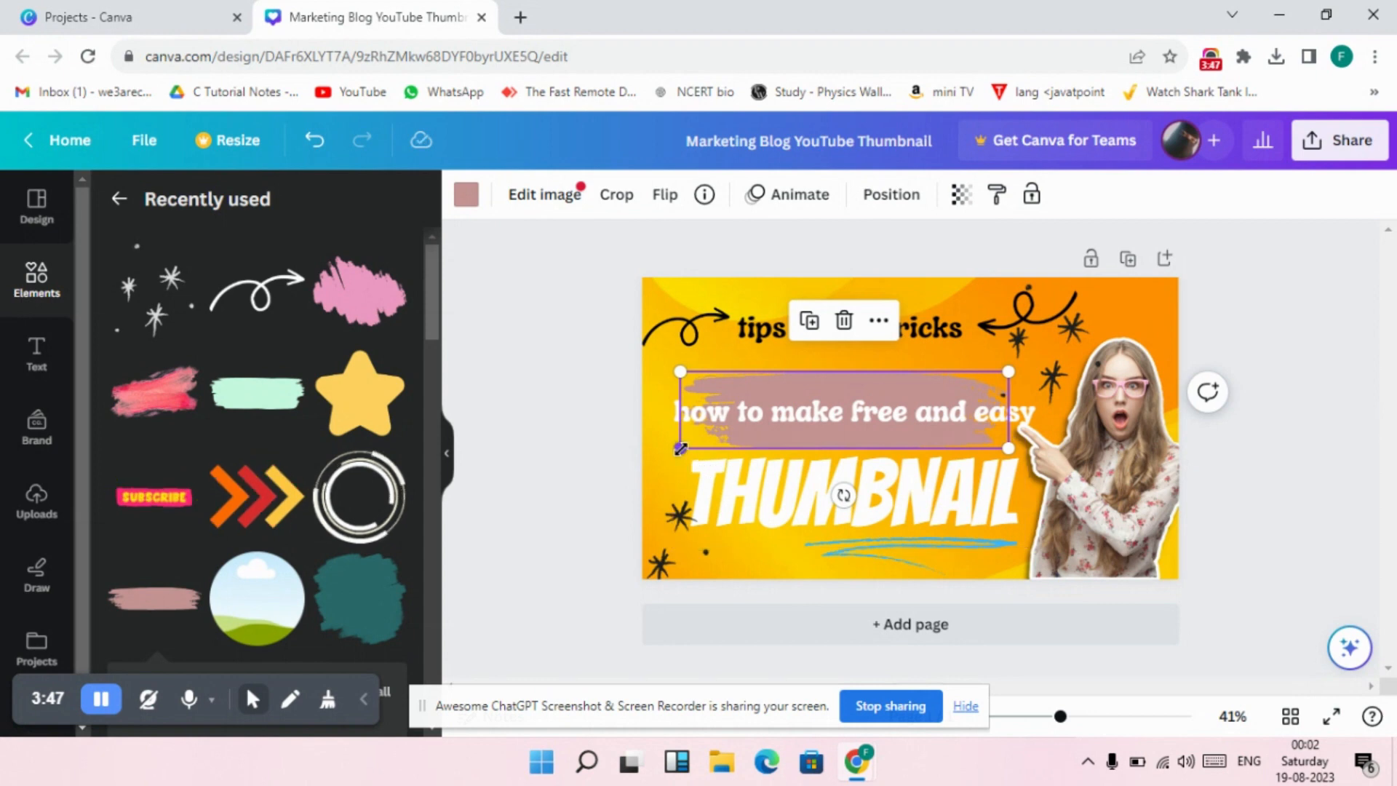
{"action": "left_click_drag", "start_coordinate": [677, 449], "coordinate": [642, 456]}
{"action": "left_click_drag", "start_coordinate": [1008, 372], "coordinate": [1042, 373]}
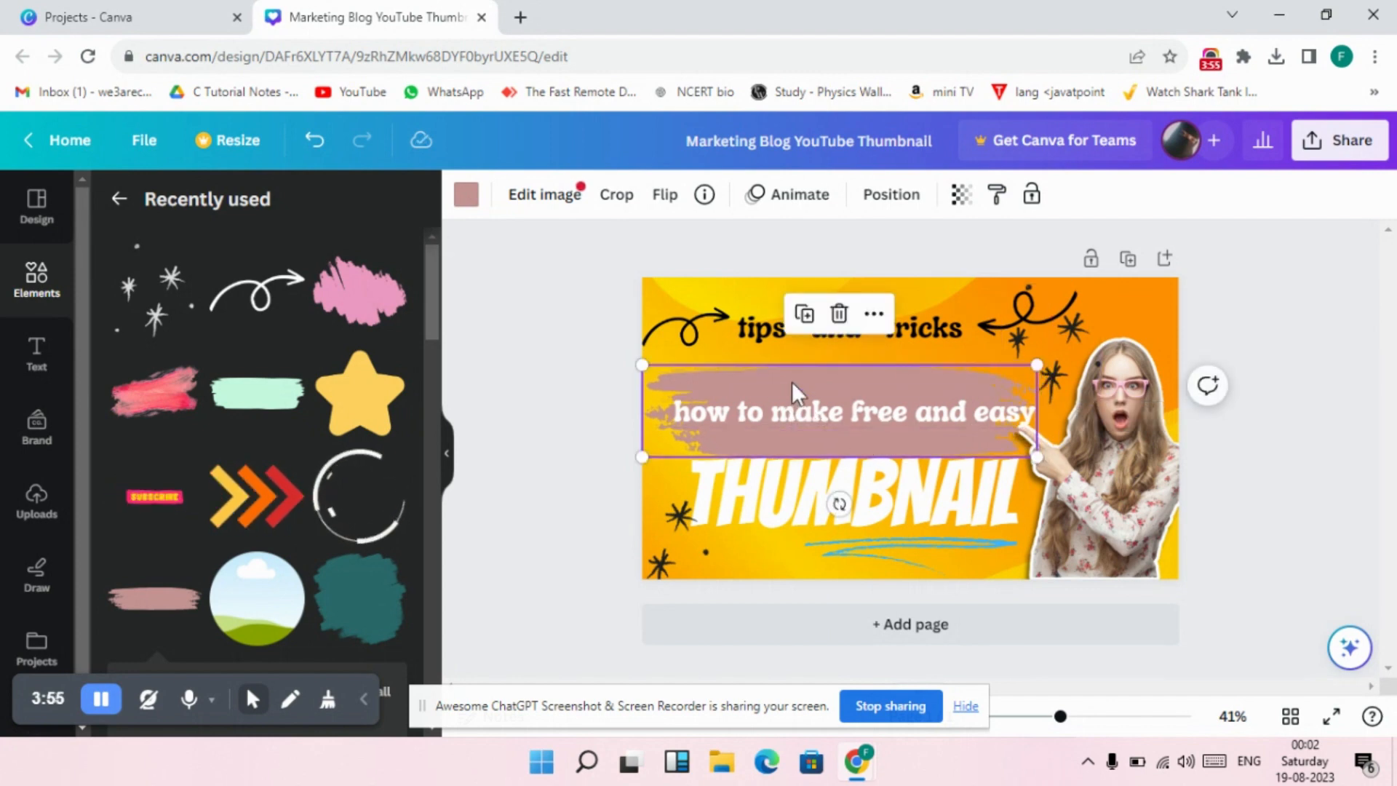
Recolour the dusty-pink brush stroke behind "how to make free and easy" to black.
{"action": "left_click", "coordinate": [466, 197]}
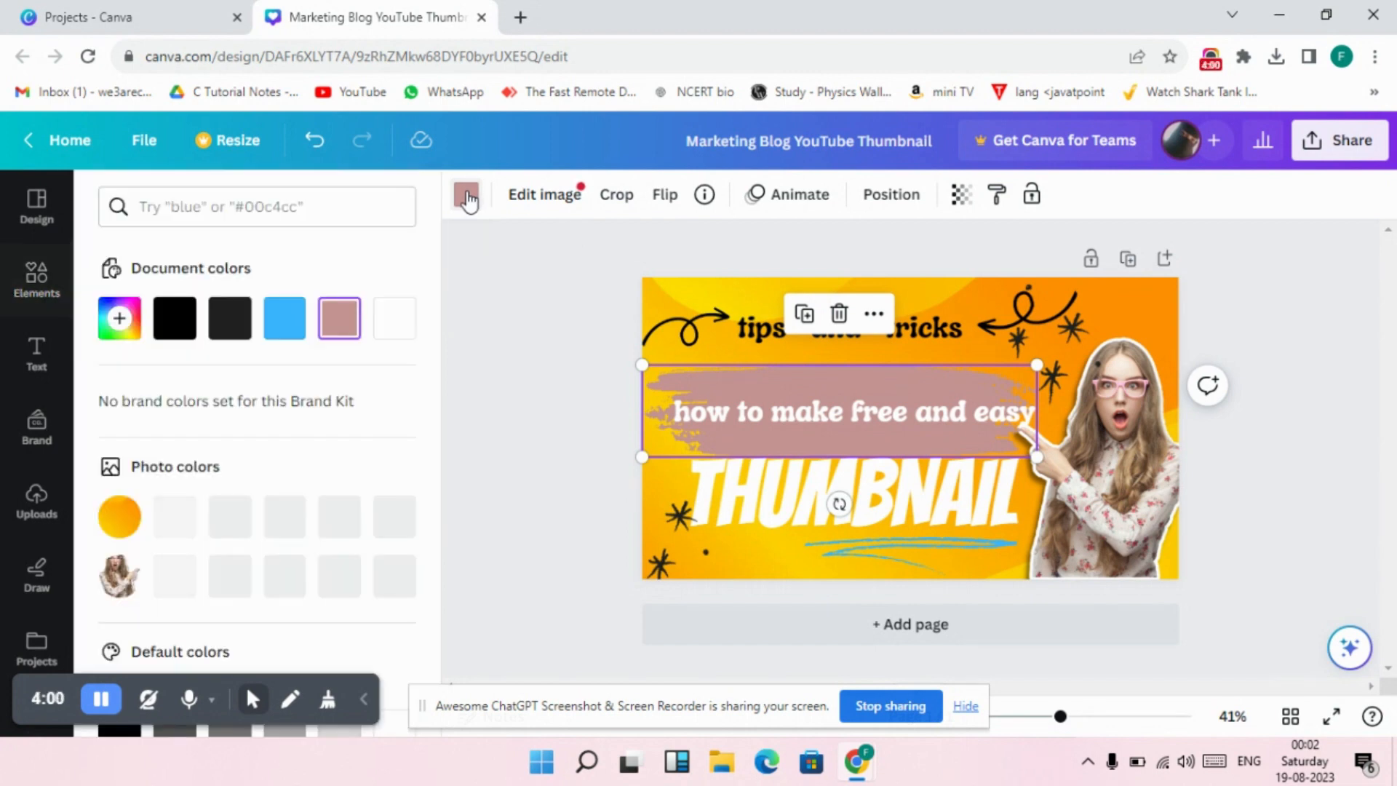
{"action": "left_click", "coordinate": [177, 329]}
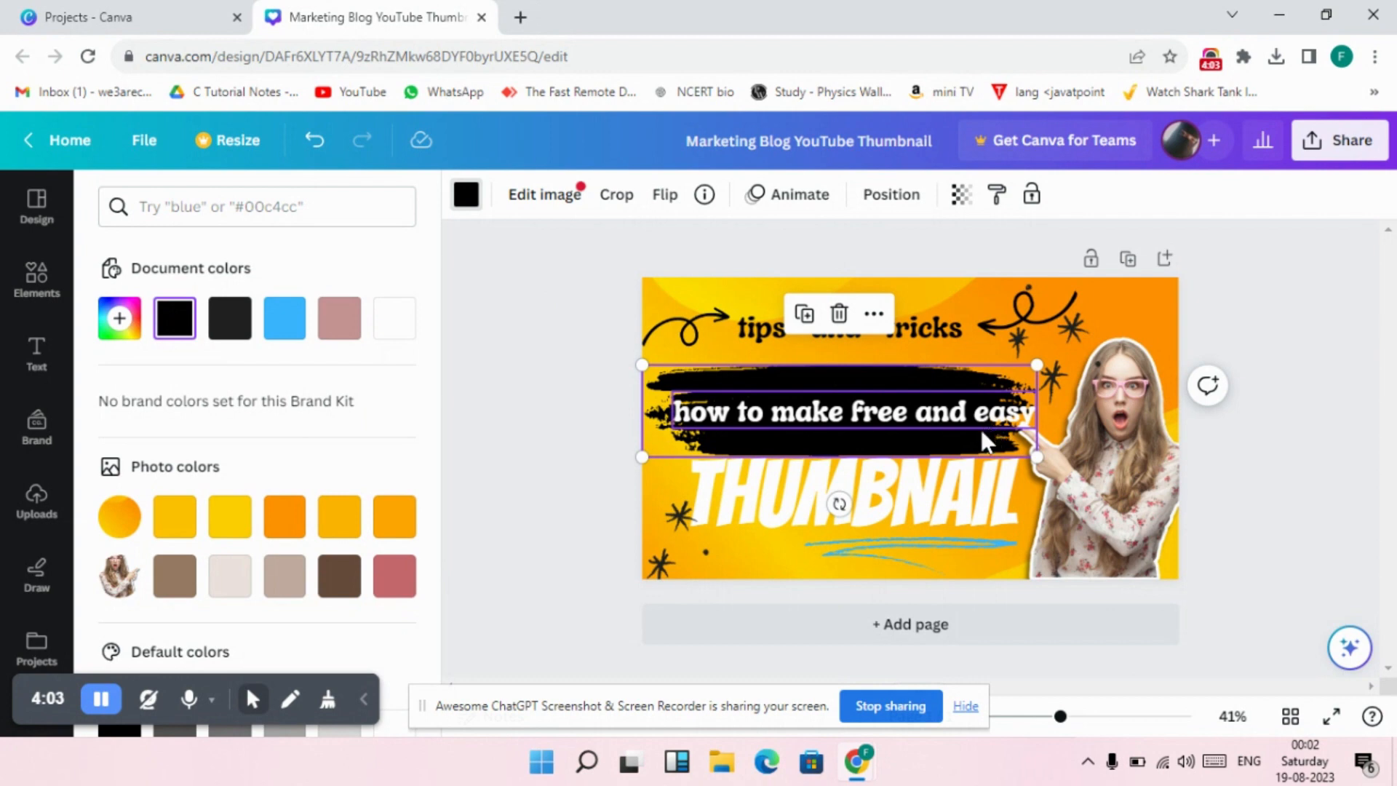
{"action": "left_click", "coordinate": [466, 195]}
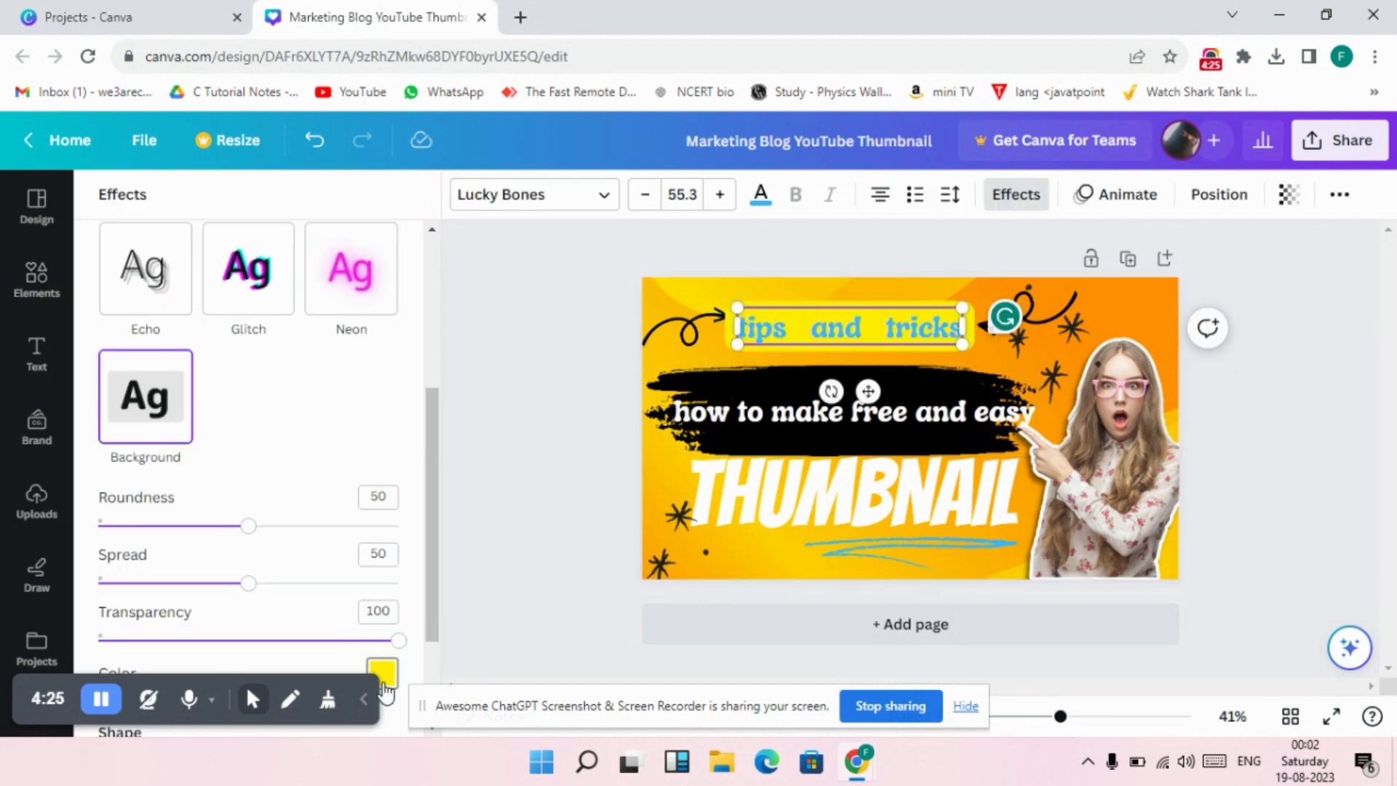
Set the background effect colour of "tips and tricks" to the document's light blue.
{"action": "left_click", "coordinate": [383, 675]}
{"action": "left_click", "coordinate": [264, 502]}
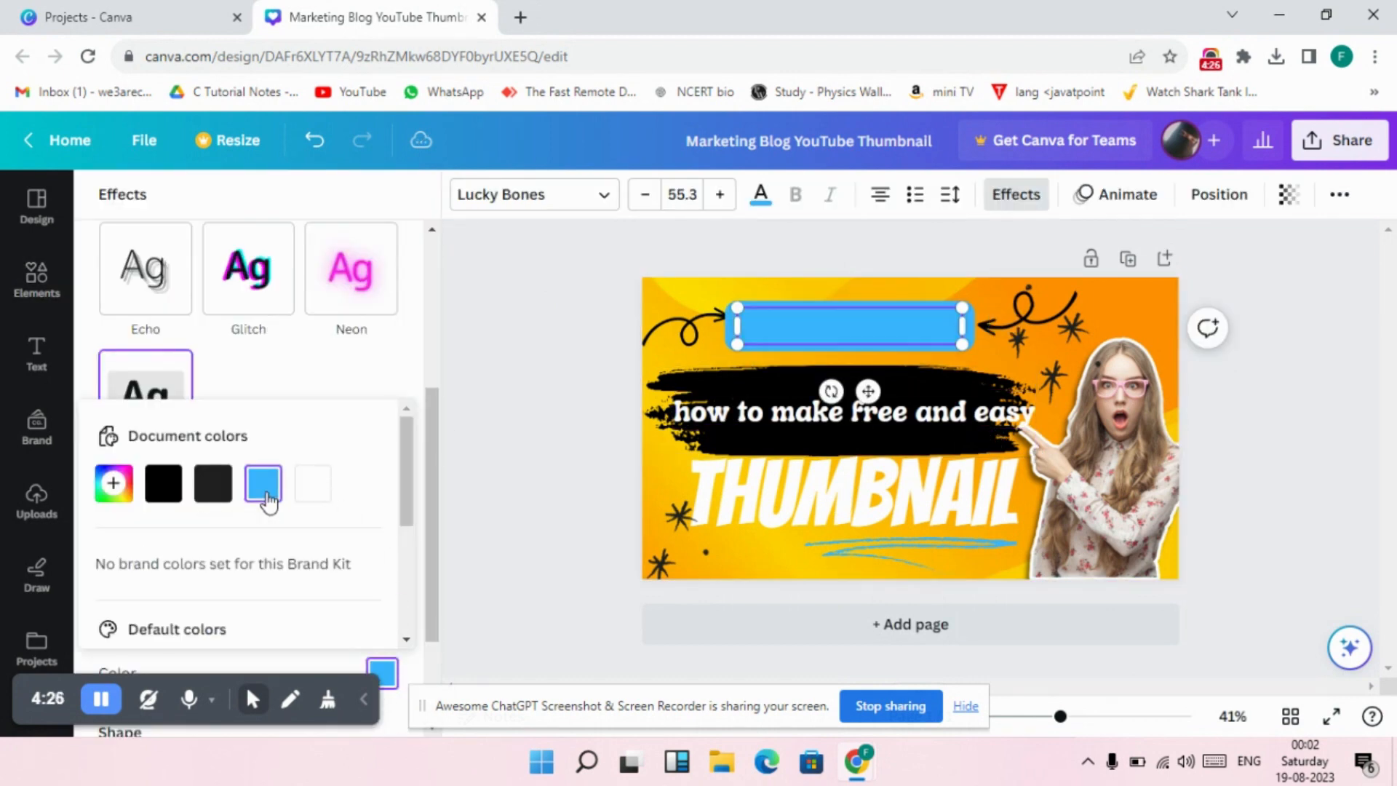
{"action": "left_click", "coordinate": [949, 329]}
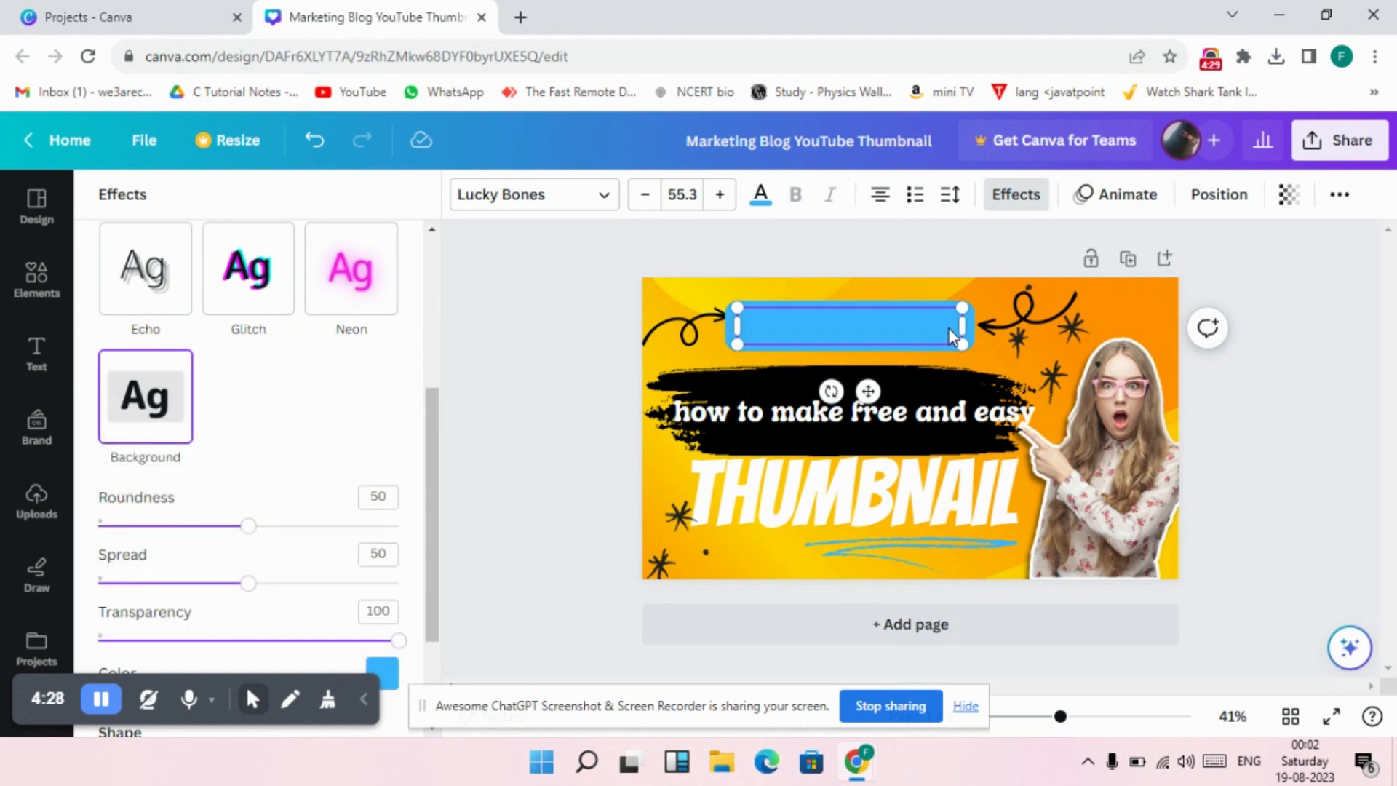
Set the text colour of the whole "tips and tricks" line to white.
{"action": "double_click", "coordinate": [949, 329]}
{"action": "left_click", "coordinate": [776, 209]}
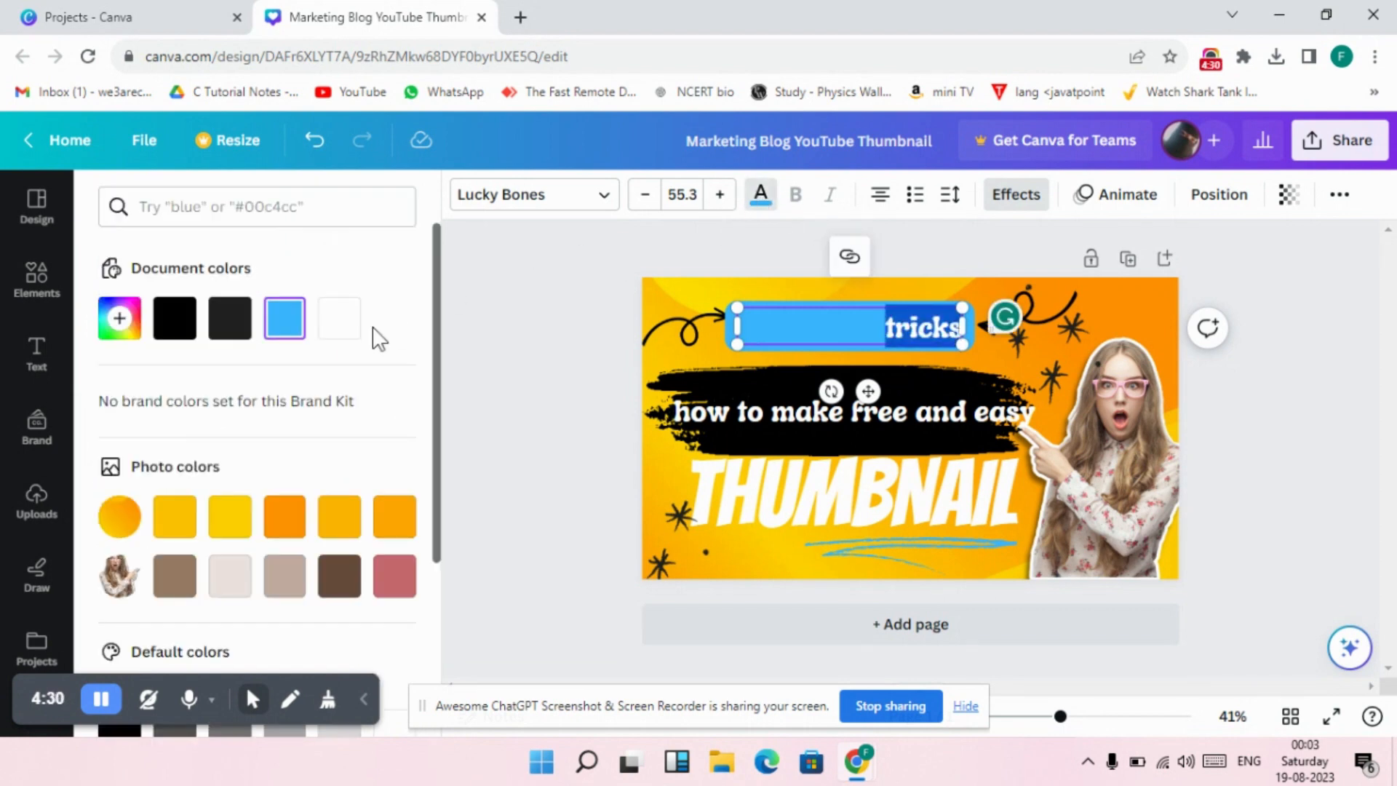
{"action": "left_click", "coordinate": [230, 518]}
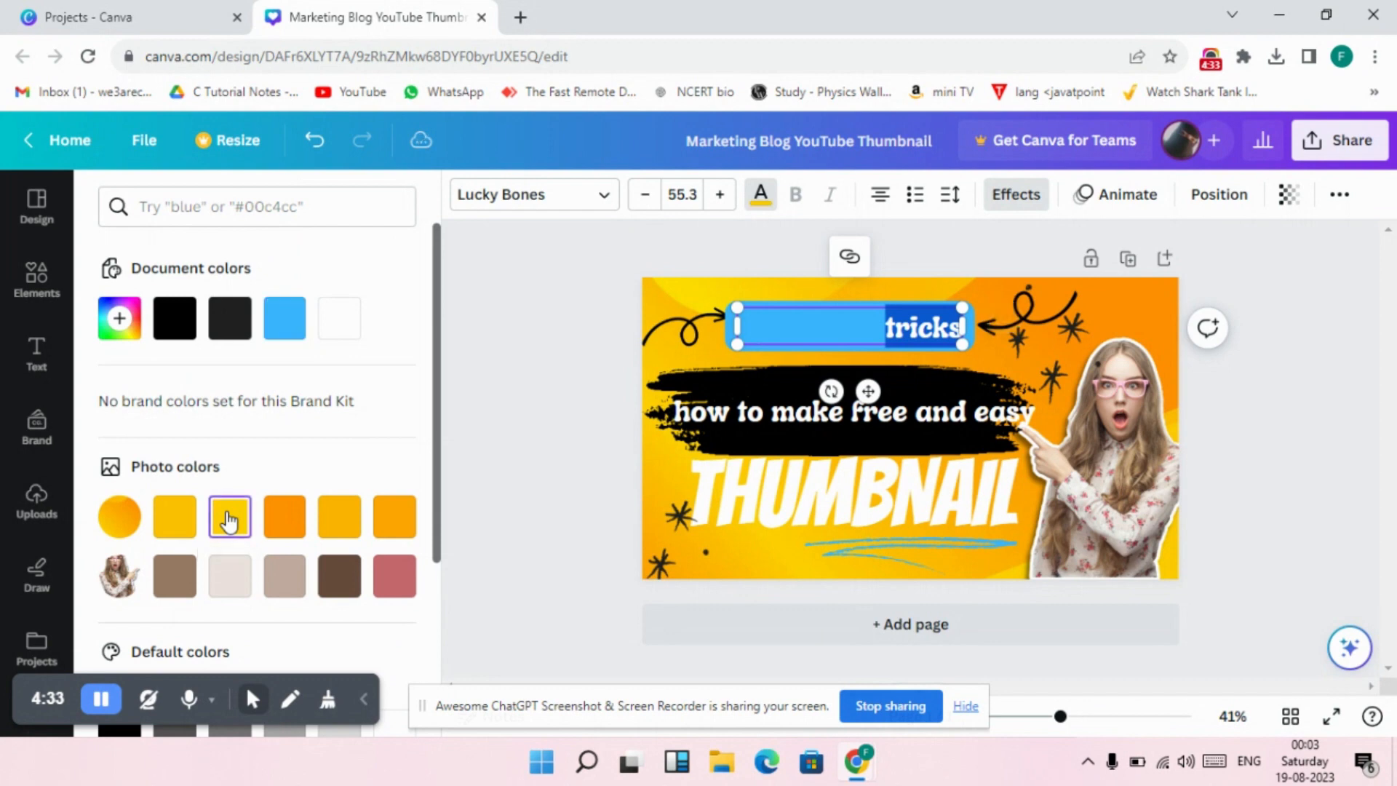
{"action": "left_click", "coordinate": [359, 327]}
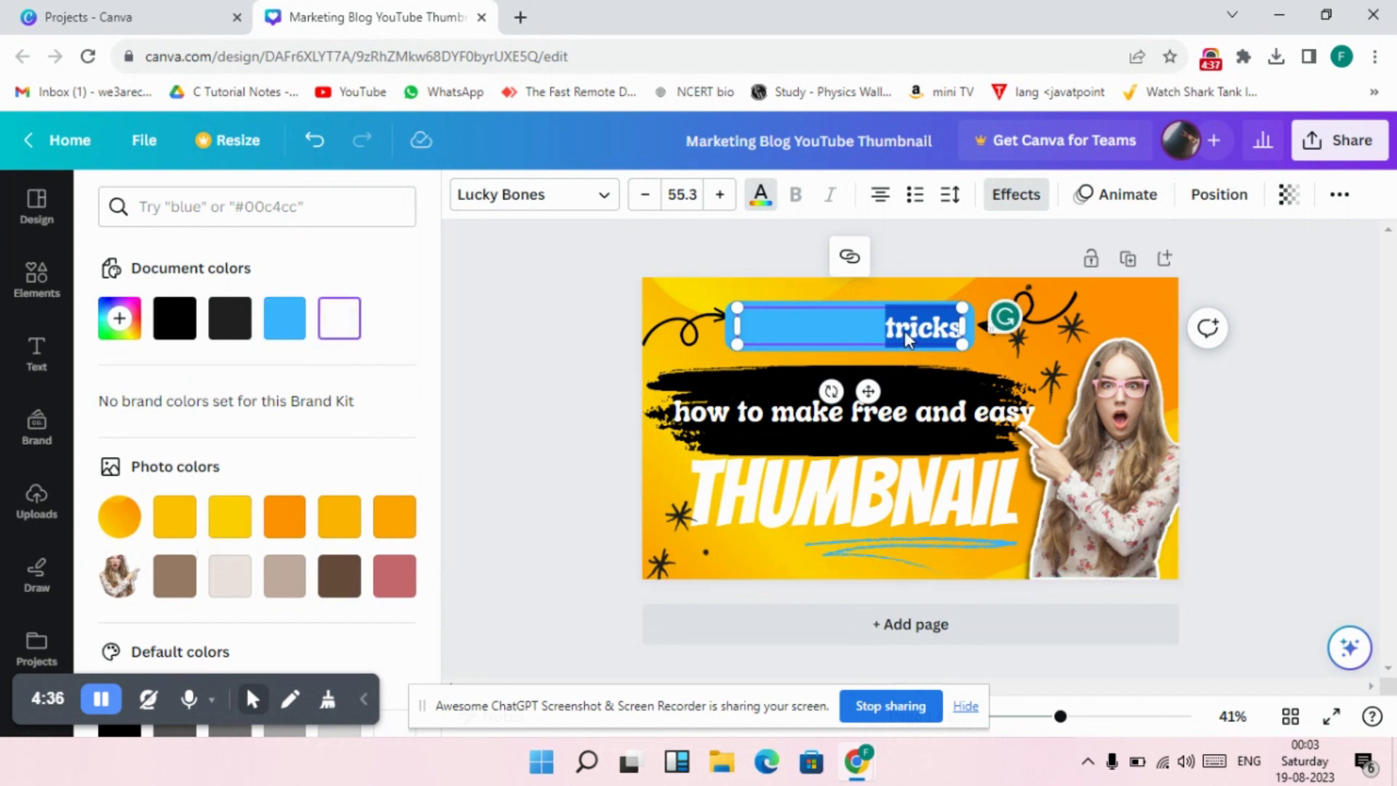
{"action": "left_click", "coordinate": [906, 335]}
{"action": "left_click_drag", "start_coordinate": [959, 337], "coordinate": [738, 329]}
{"action": "left_click", "coordinate": [348, 334]}
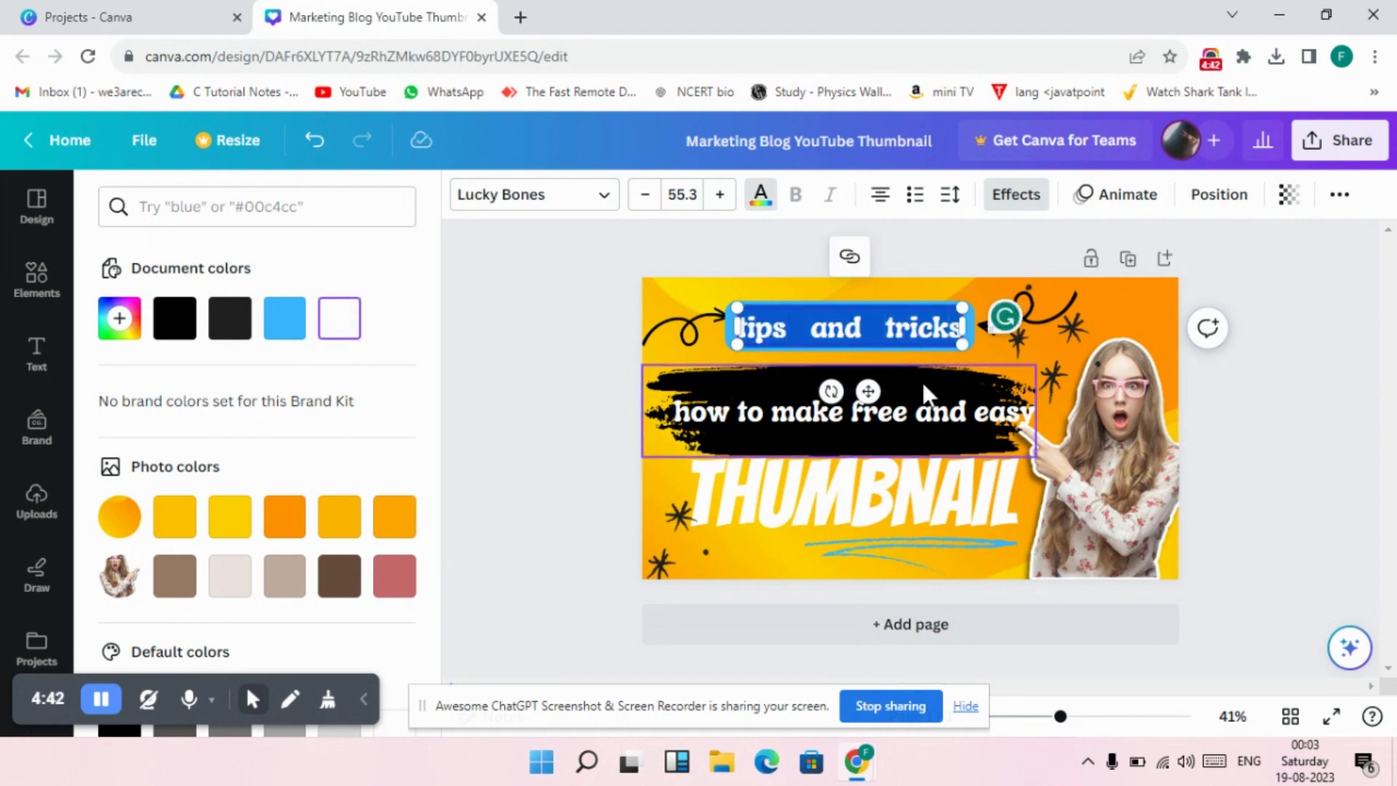
Set the text colour of "how to make free and easy" to the yellow photo colour #ffce01.
{"action": "left_click", "coordinate": [1032, 419]}
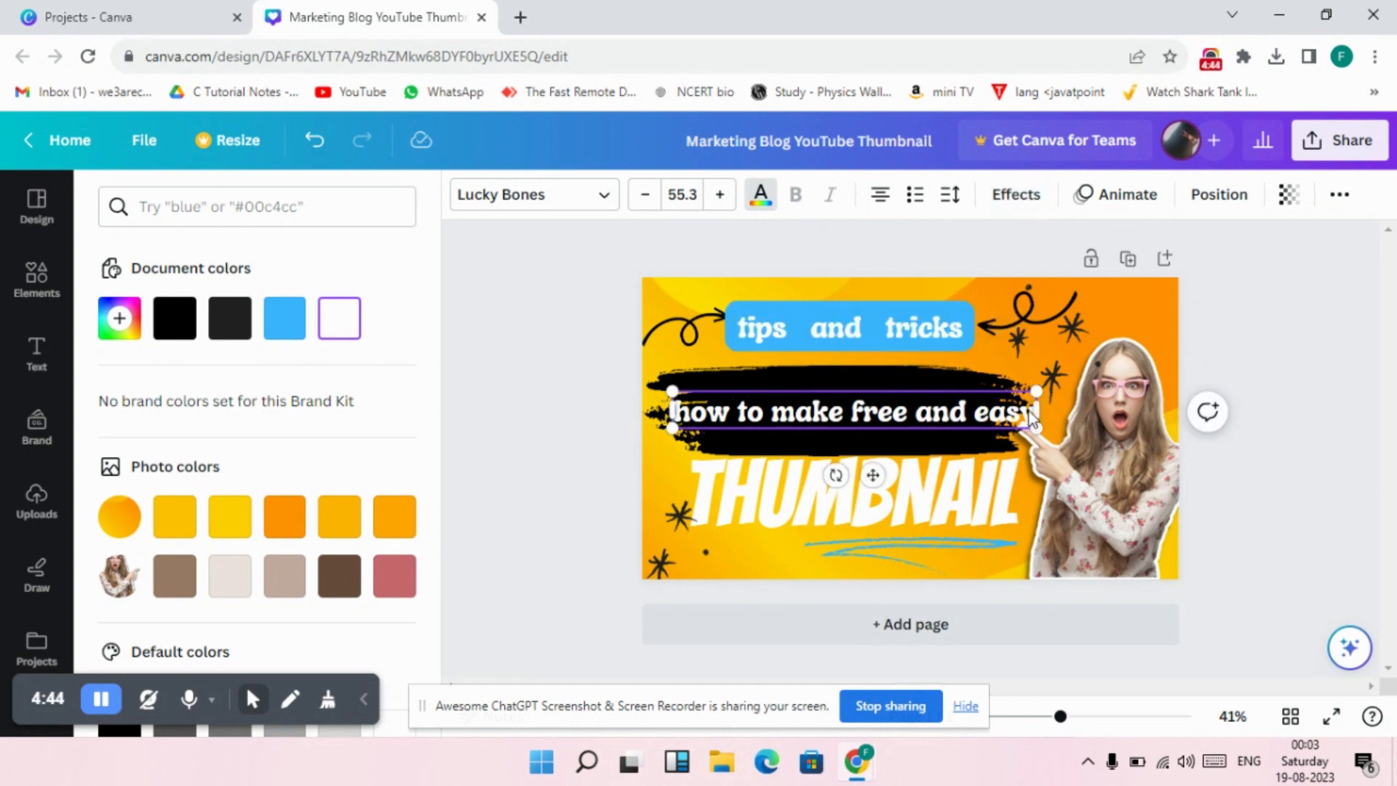
{"action": "double_click", "coordinate": [1031, 419]}
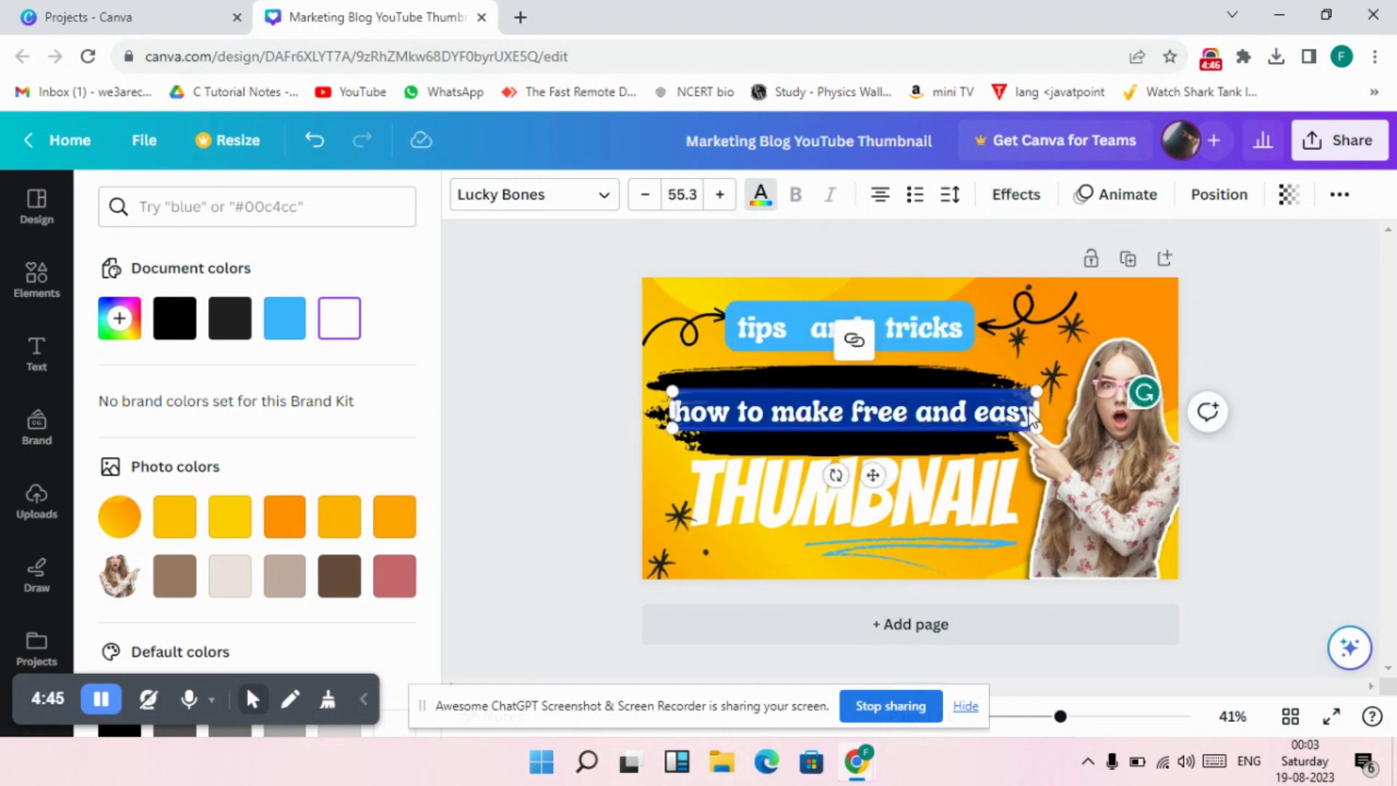
{"action": "left_click", "coordinate": [246, 518]}
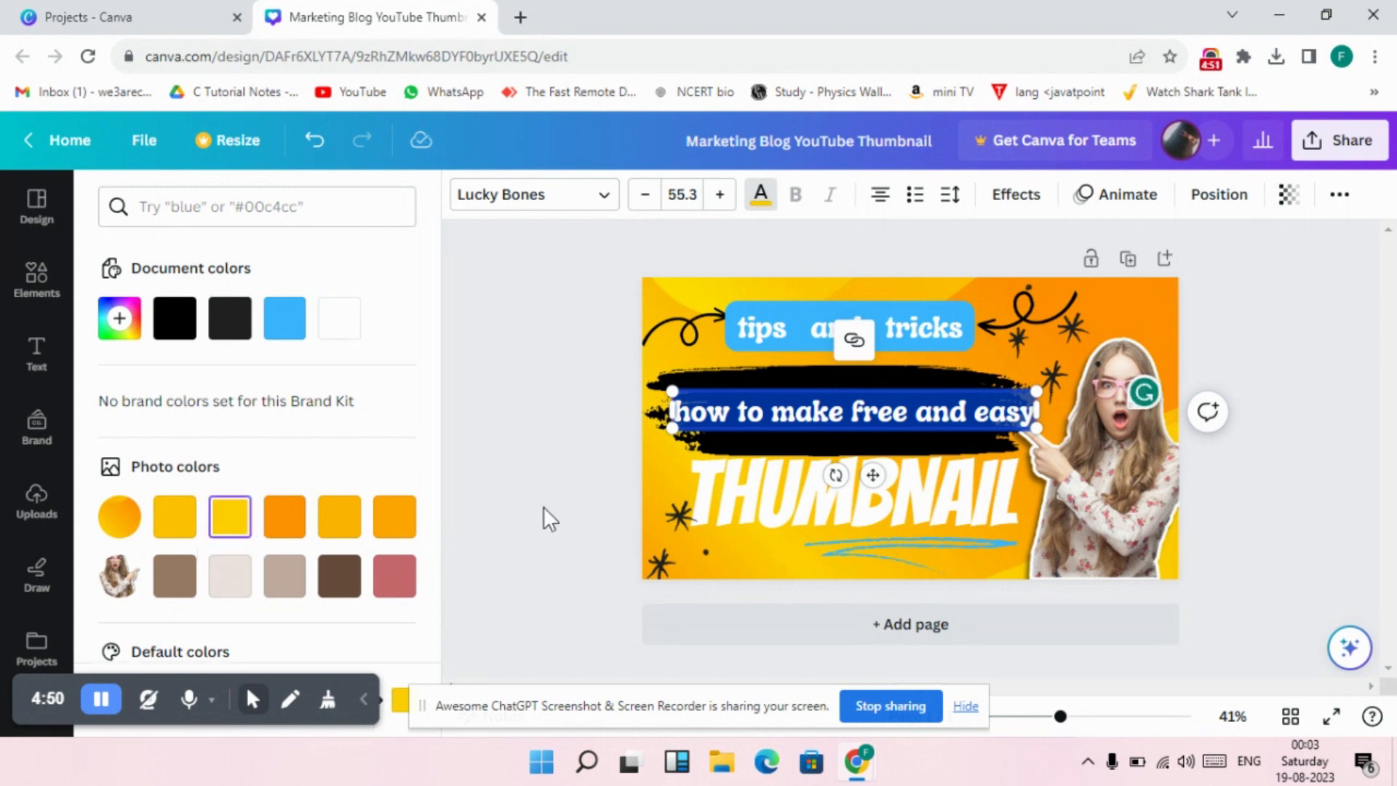
{"action": "left_click", "coordinate": [545, 508]}
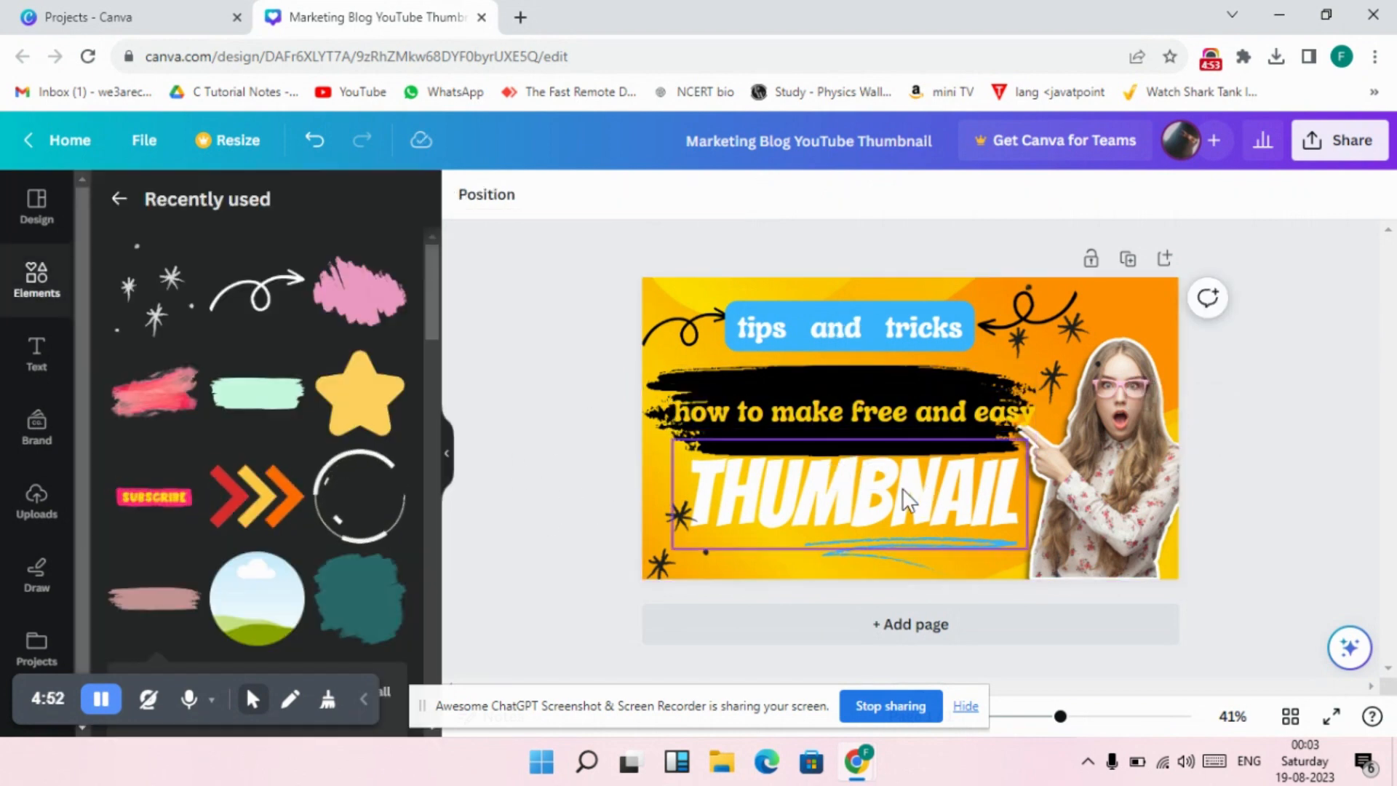
Shift "how to make free and easy" and its widened black brush stroke slightly left, and nudge "THUMBNAIL" down below them.
{"action": "left_click", "coordinate": [681, 432]}
{"action": "left_click_drag", "start_coordinate": [648, 456], "coordinate": [617, 463]}
{"action": "left_click", "coordinate": [774, 497]}
{"action": "left_click_drag", "start_coordinate": [777, 500], "coordinate": [773, 505]}
{"action": "left_click", "coordinate": [572, 485]}
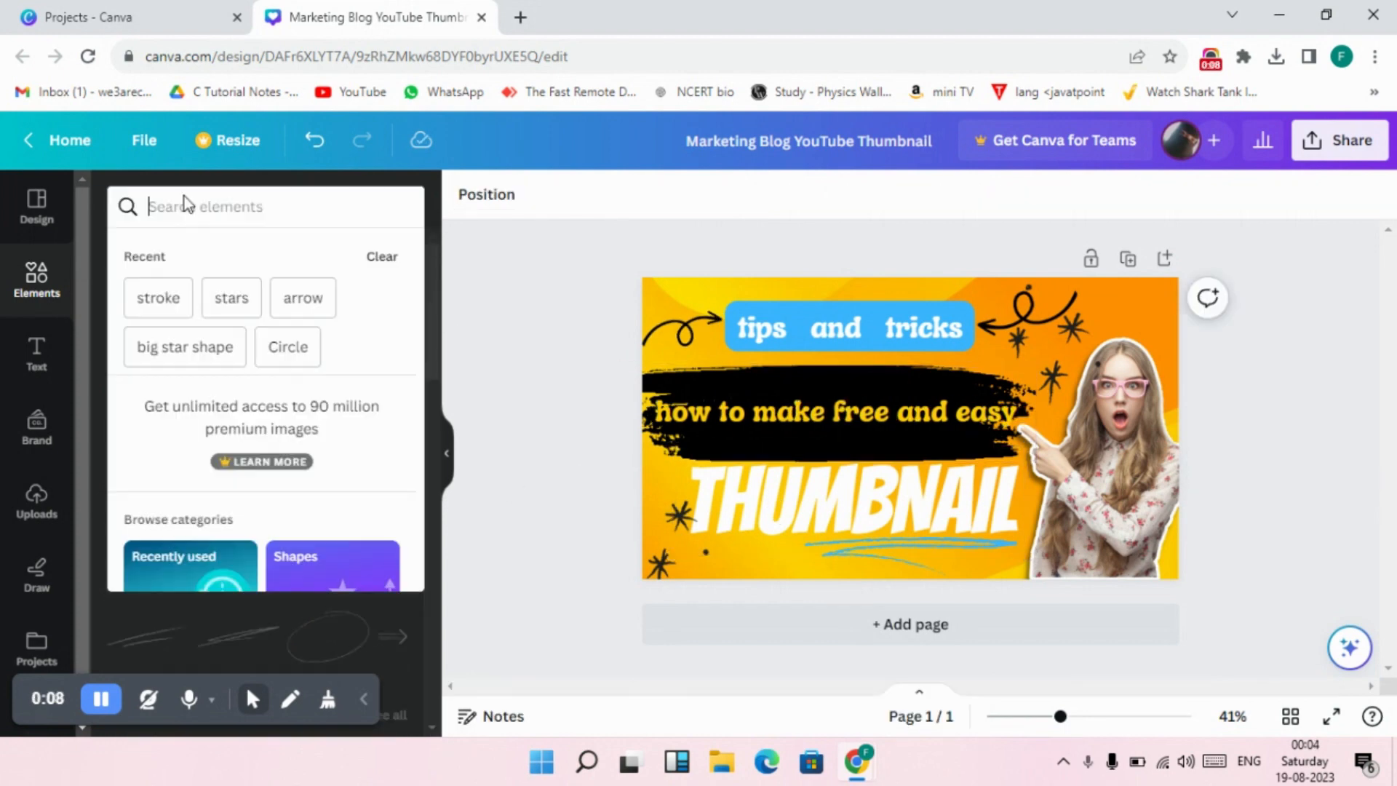
Find a hand-drawn double-line circle outline among the "Circle" graphics and place it partly over the thumbnail's upper-right corner.
{"action": "left_click", "coordinate": [305, 341]}
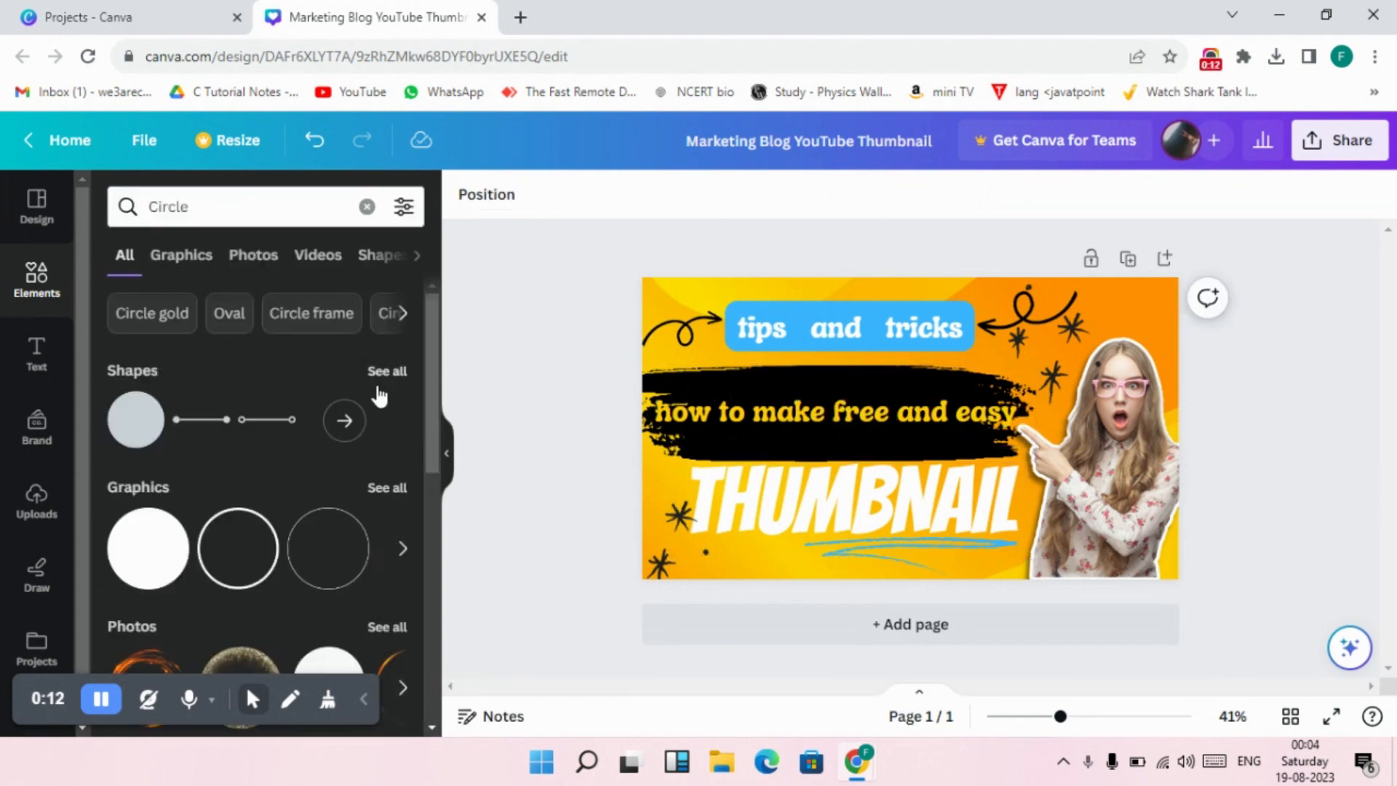
{"action": "scroll", "coordinate": [379, 396], "scroll_direction": "down", "scroll_amount": 1}
{"action": "scroll", "coordinate": [379, 406], "scroll_direction": "down", "scroll_amount": 4}
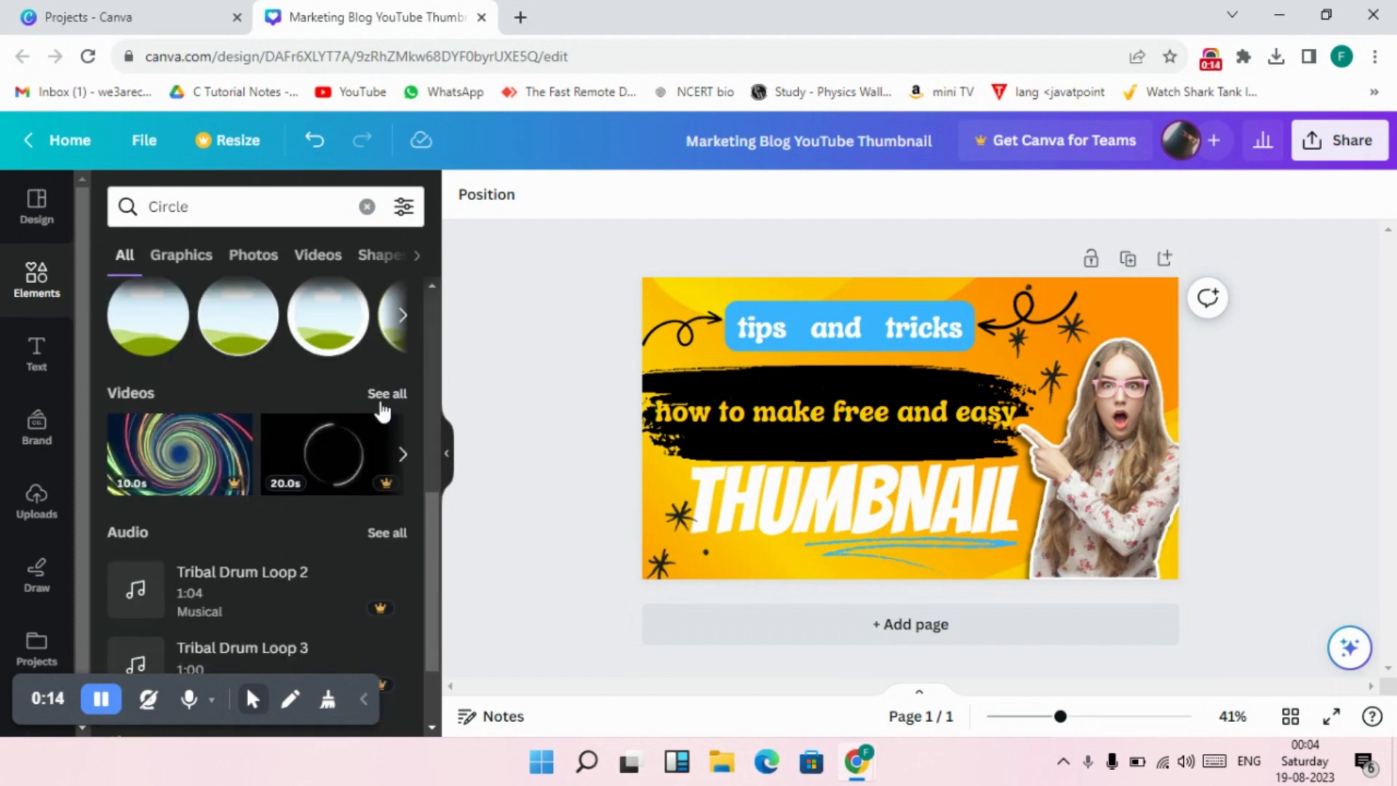
{"action": "scroll", "coordinate": [382, 412], "scroll_direction": "up", "scroll_amount": 5}
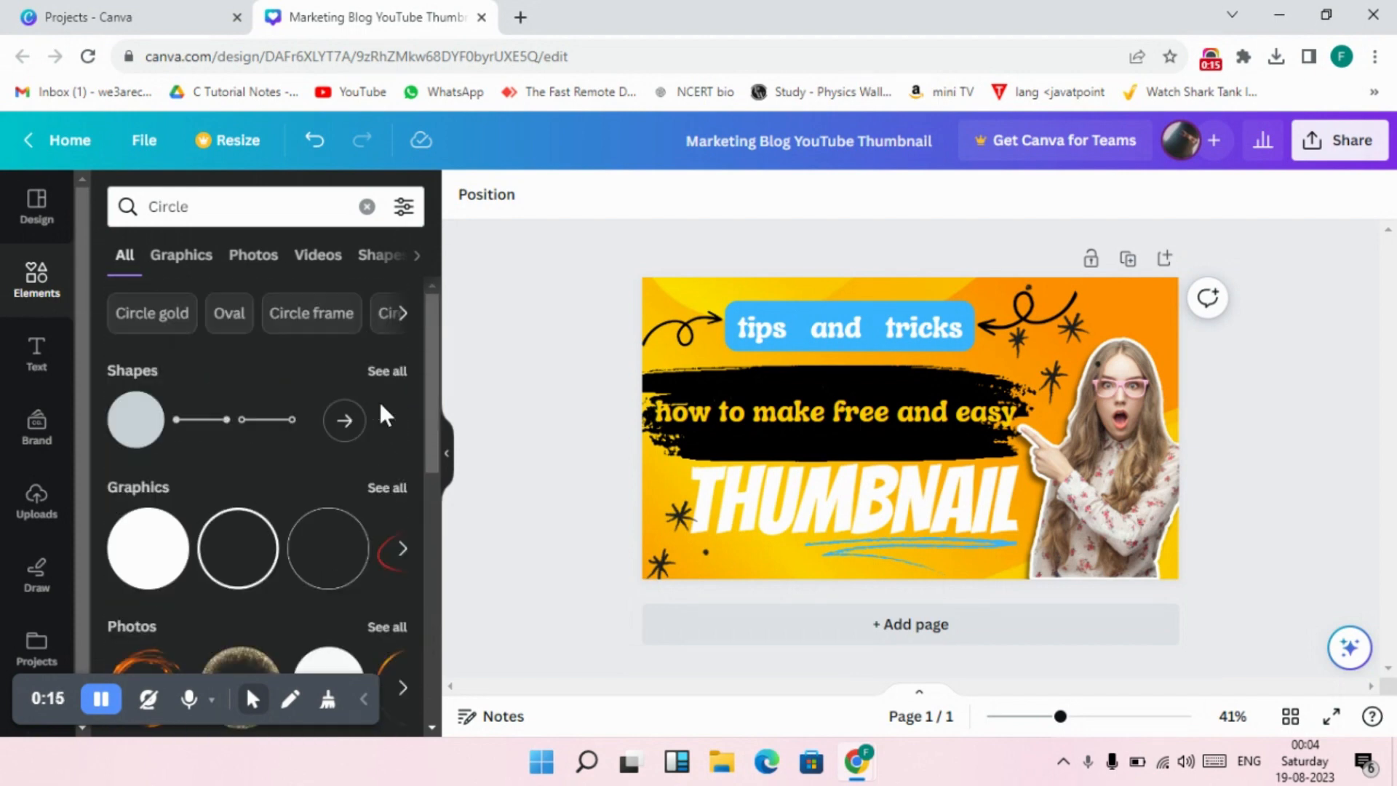
{"action": "left_click", "coordinate": [392, 487]}
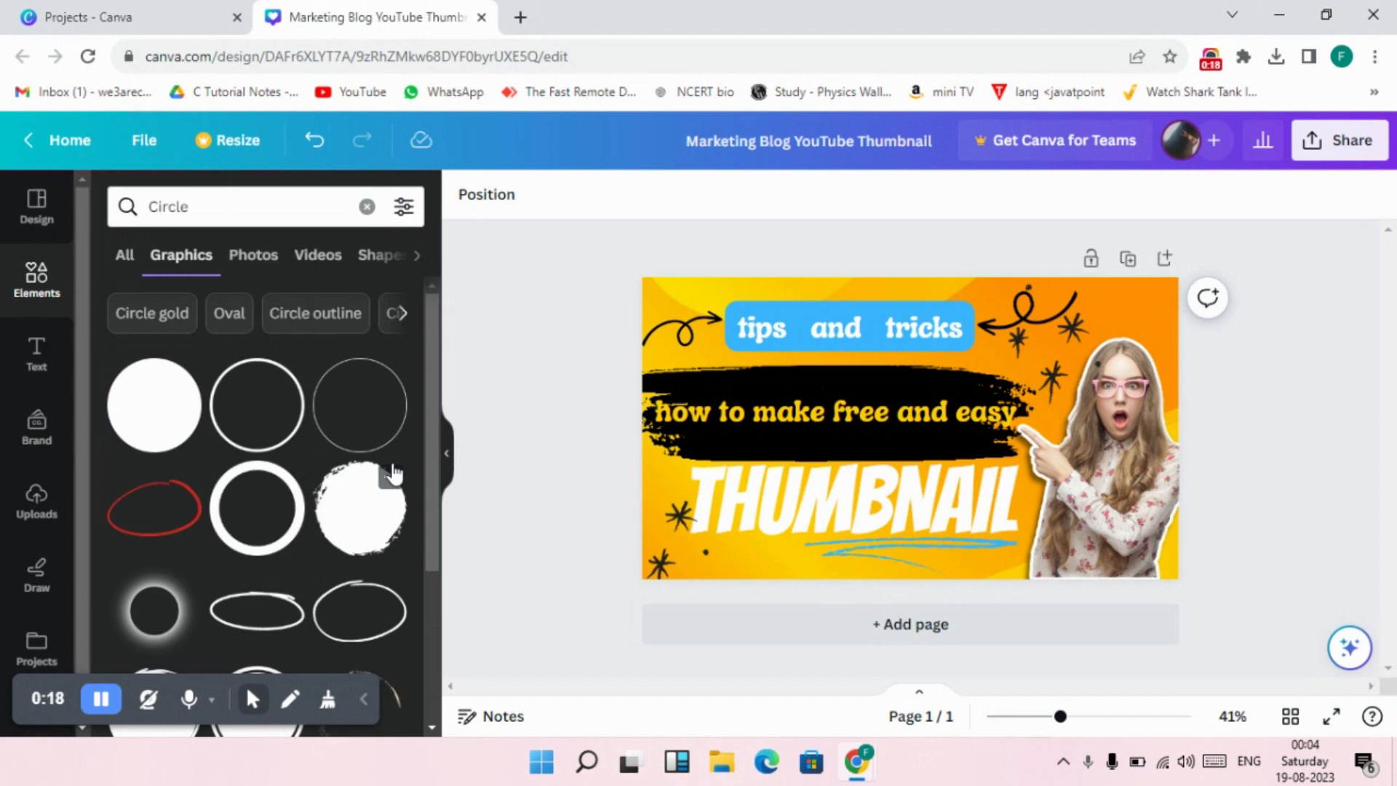
{"action": "scroll", "coordinate": [392, 473], "scroll_direction": "down", "scroll_amount": 5}
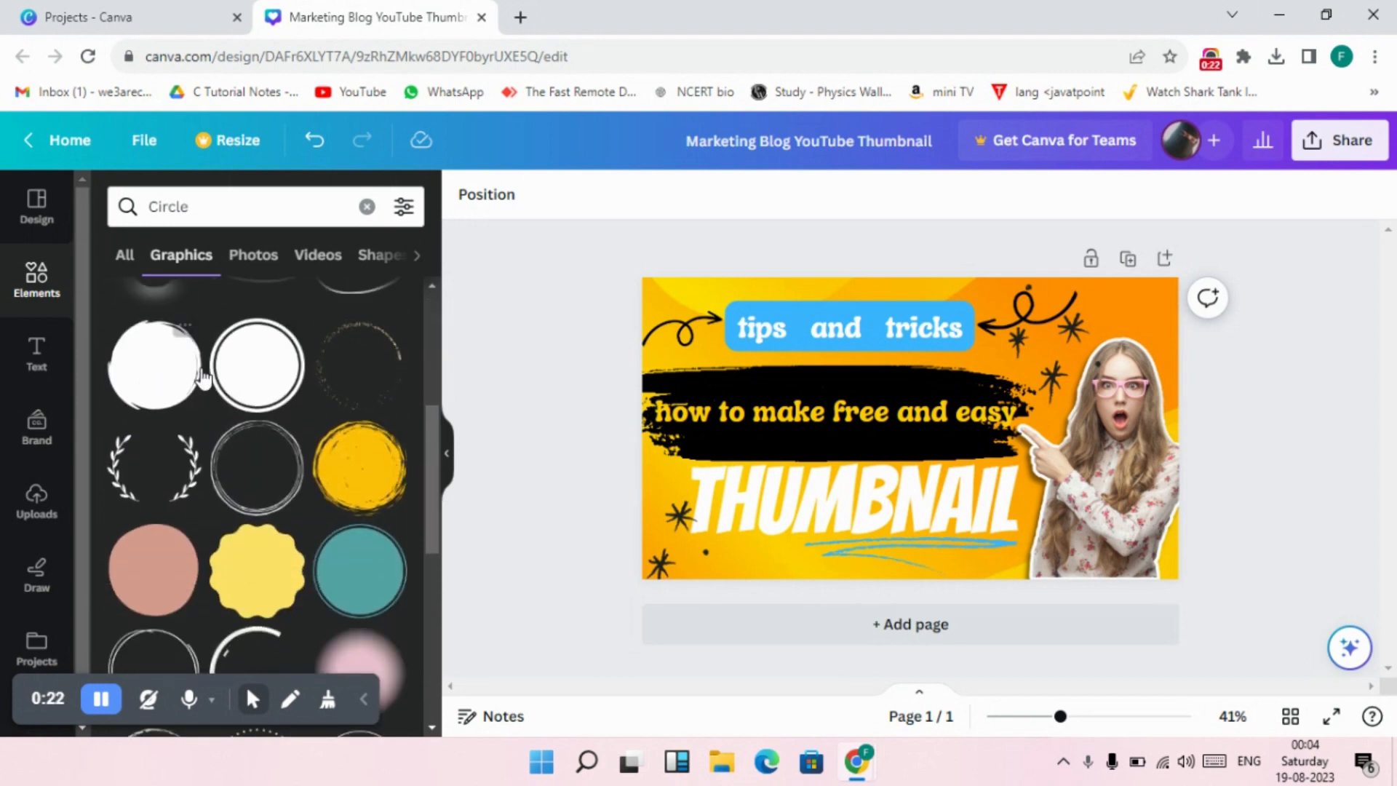
{"action": "scroll", "coordinate": [322, 381], "scroll_direction": "down", "scroll_amount": 3}
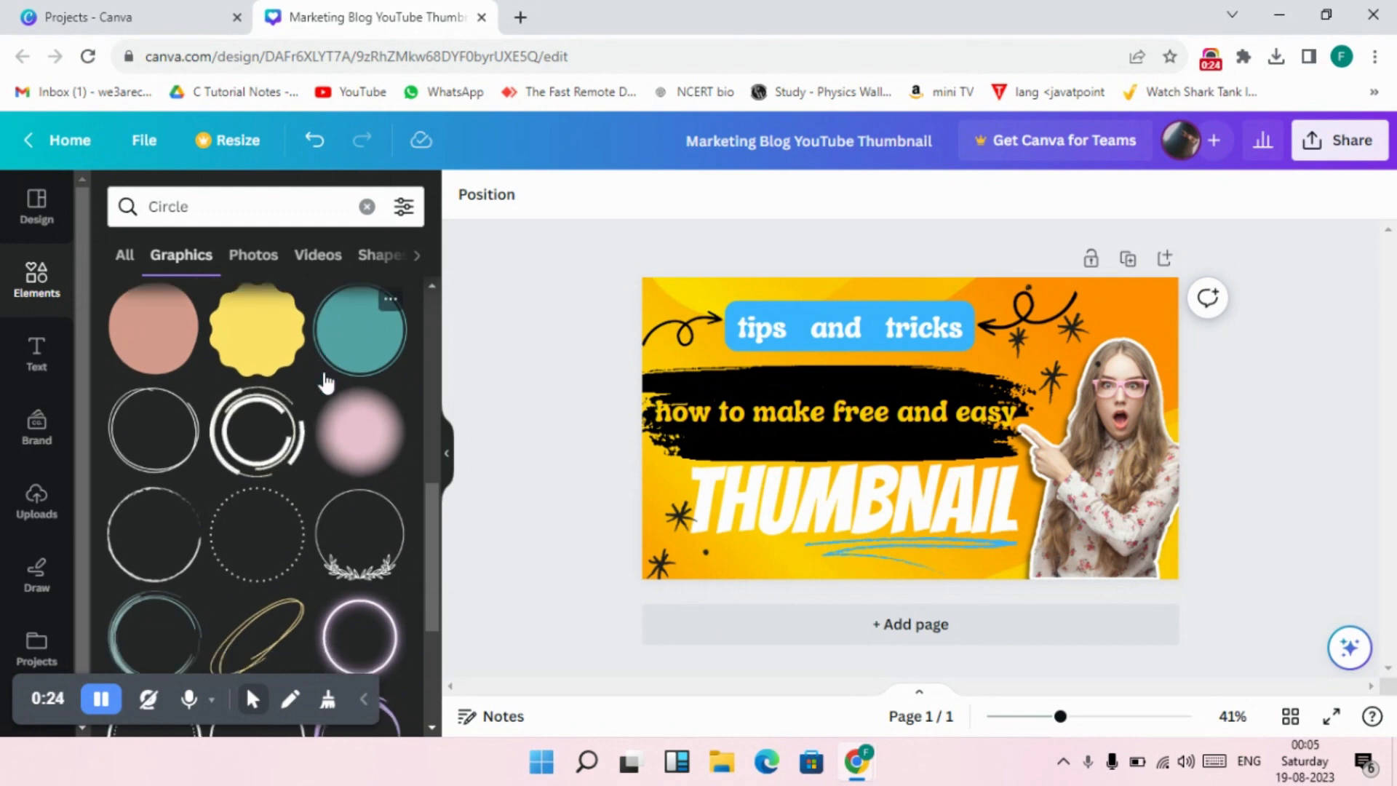
{"action": "scroll", "coordinate": [326, 381], "scroll_direction": "down", "scroll_amount": 2}
{"action": "scroll", "coordinate": [326, 381], "scroll_direction": "down", "scroll_amount": 4}
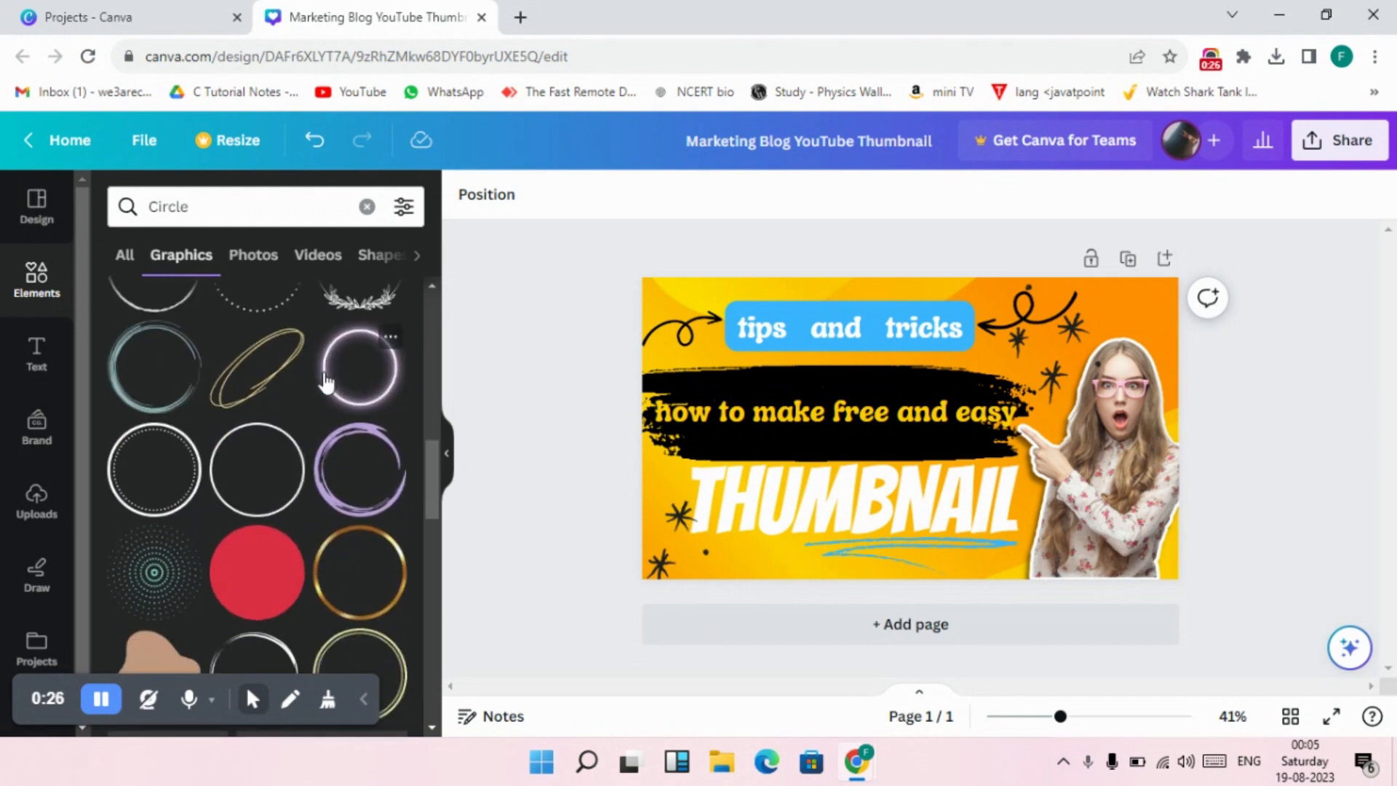
{"action": "scroll", "coordinate": [324, 381], "scroll_direction": "up", "scroll_amount": 6}
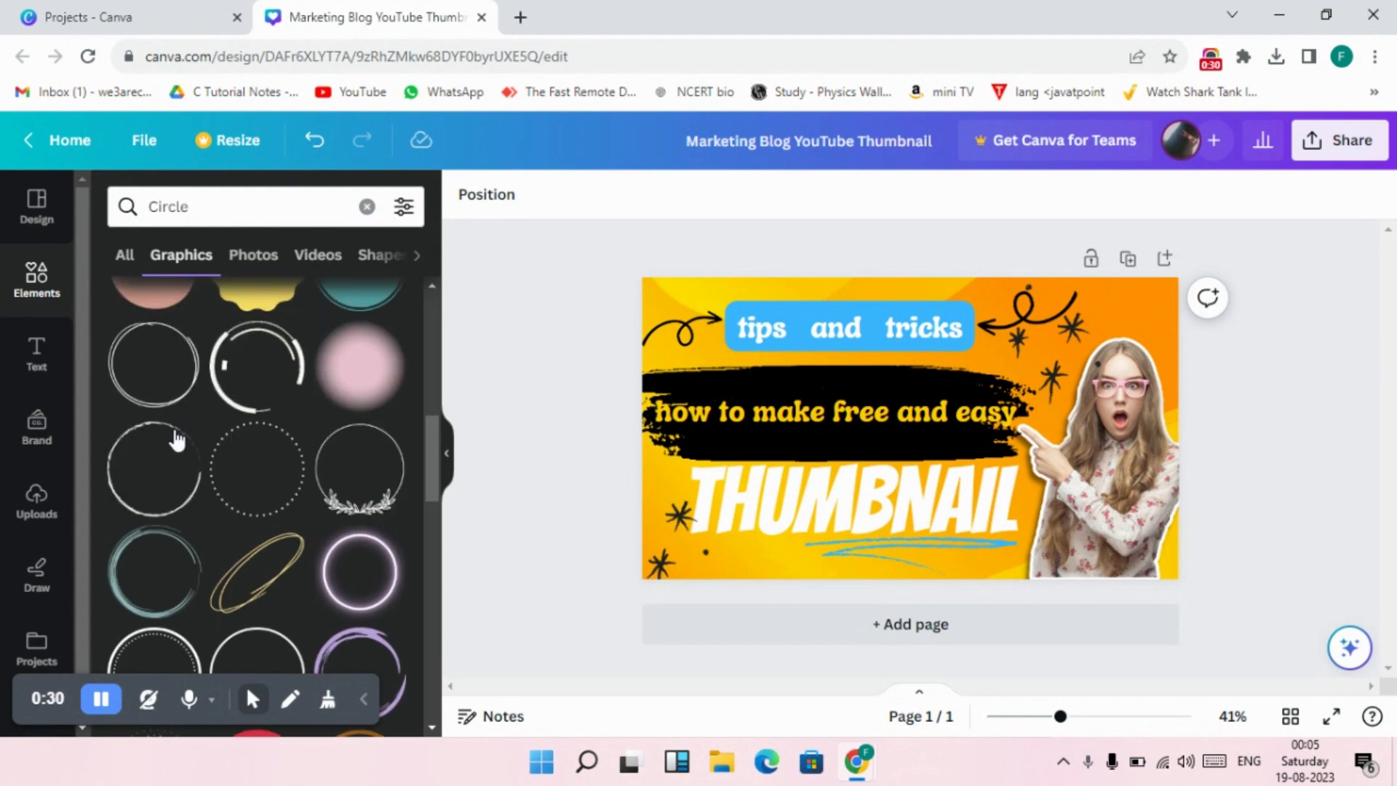
{"action": "left_click", "coordinate": [172, 403]}
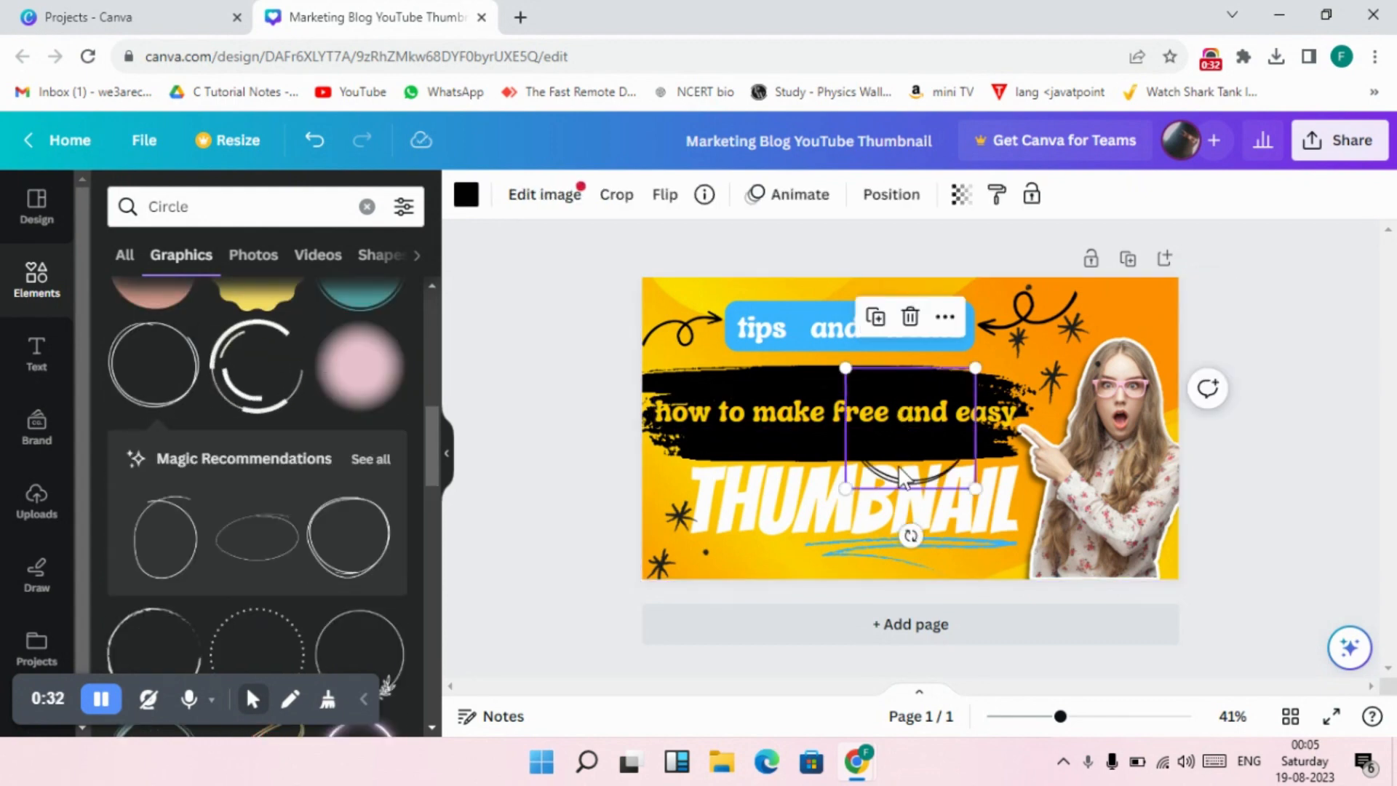
{"action": "left_click_drag", "start_coordinate": [910, 407], "coordinate": [1186, 321]}
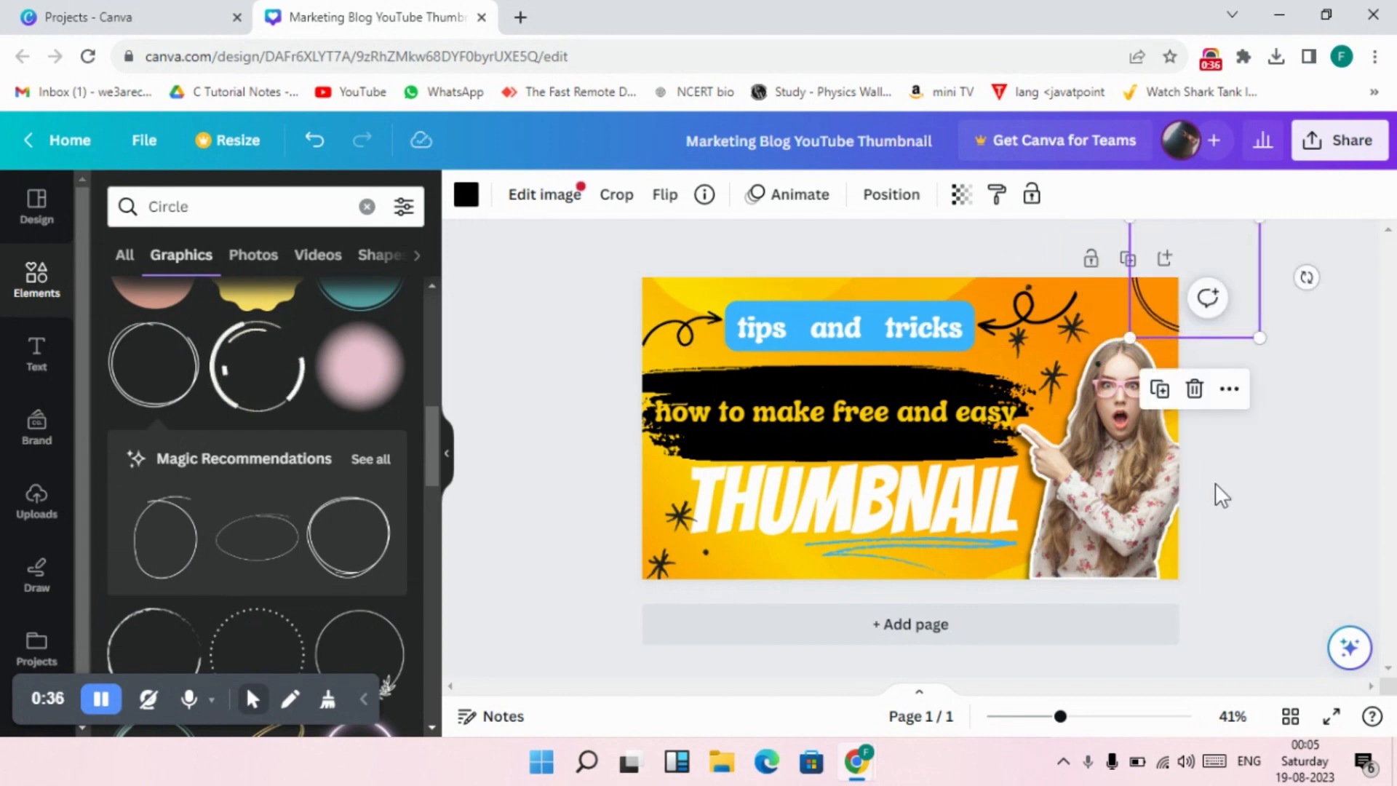
Search the elements library for "subscribe" in place of "Circle" and limit the results to graphics.
{"action": "left_click", "coordinate": [1228, 367]}
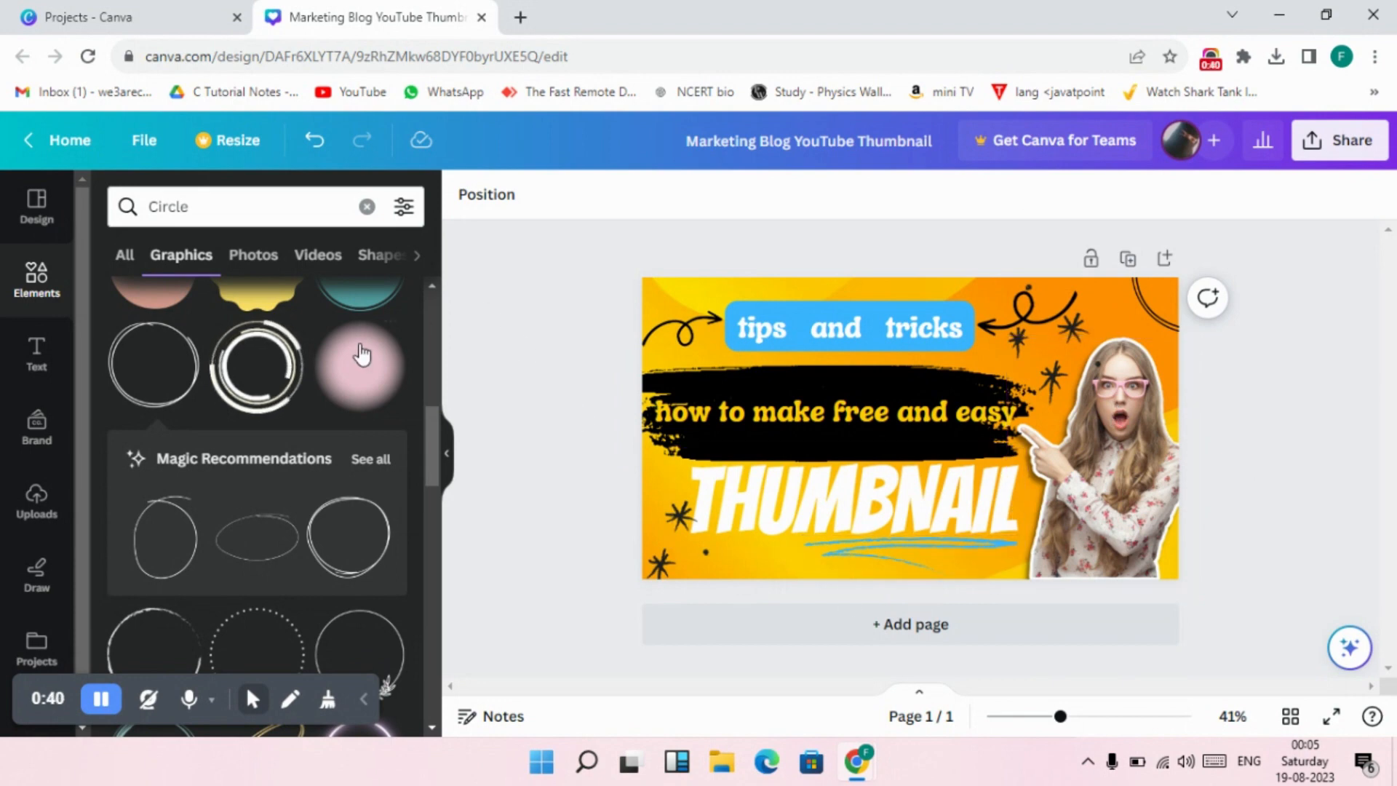
{"action": "left_click", "coordinate": [367, 208]}
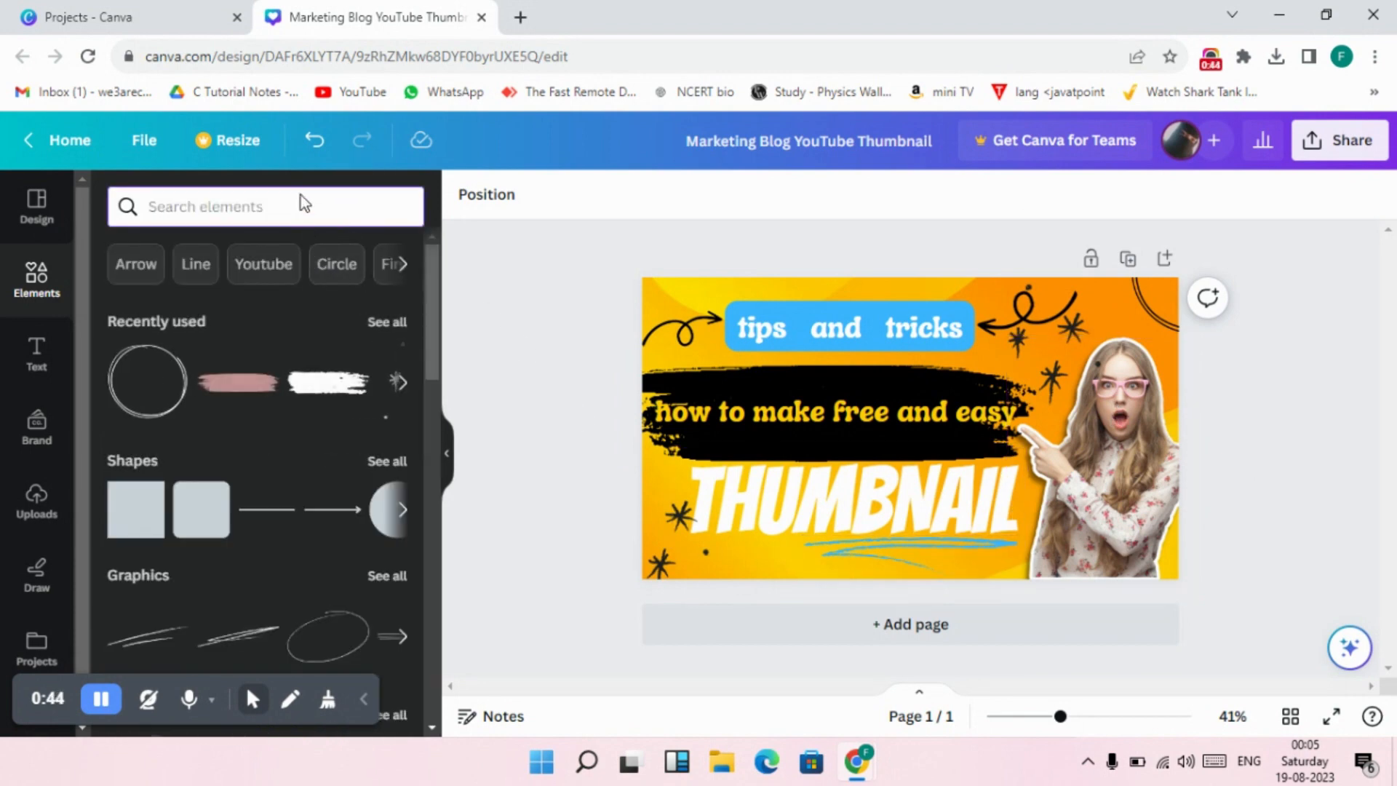
{"action": "type", "text": "s"}
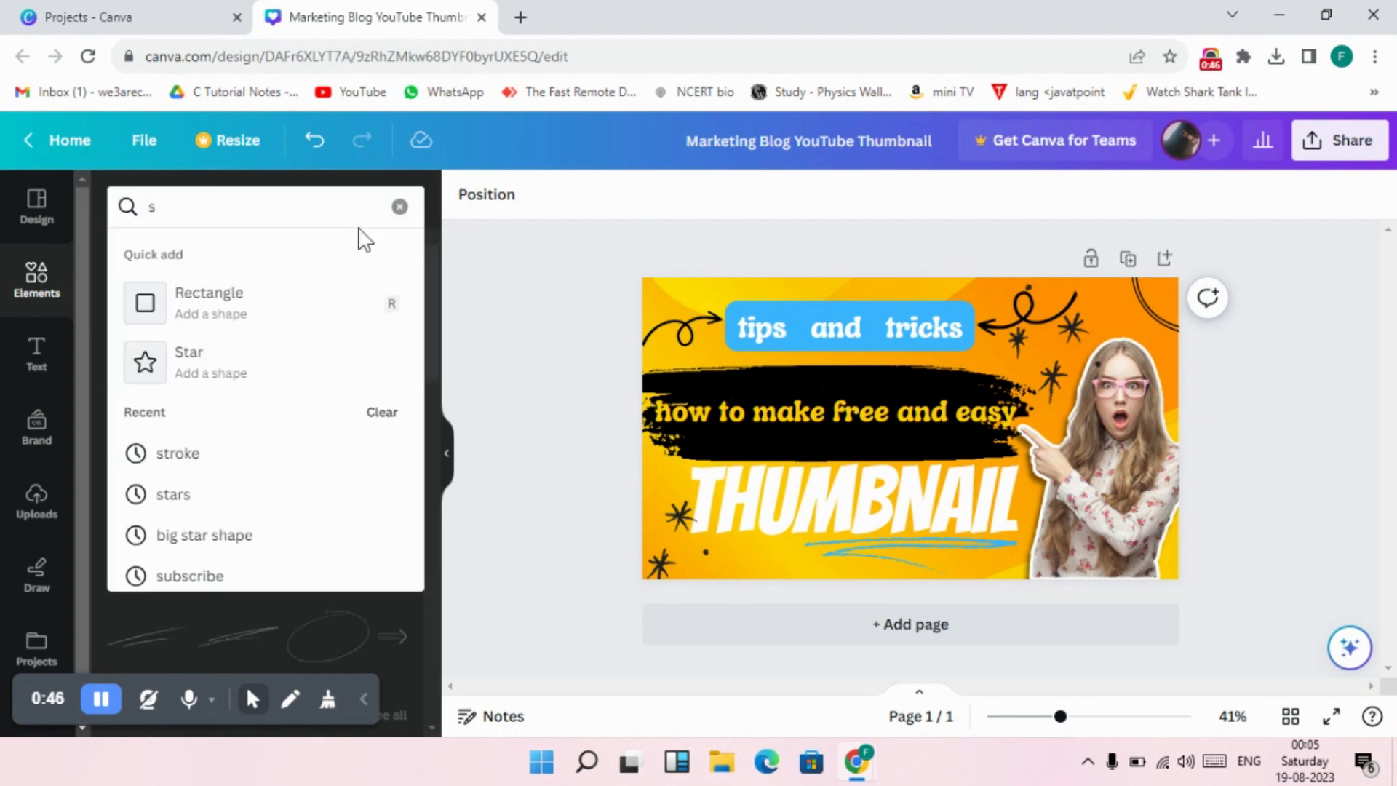
{"action": "type", "text": "ubs"}
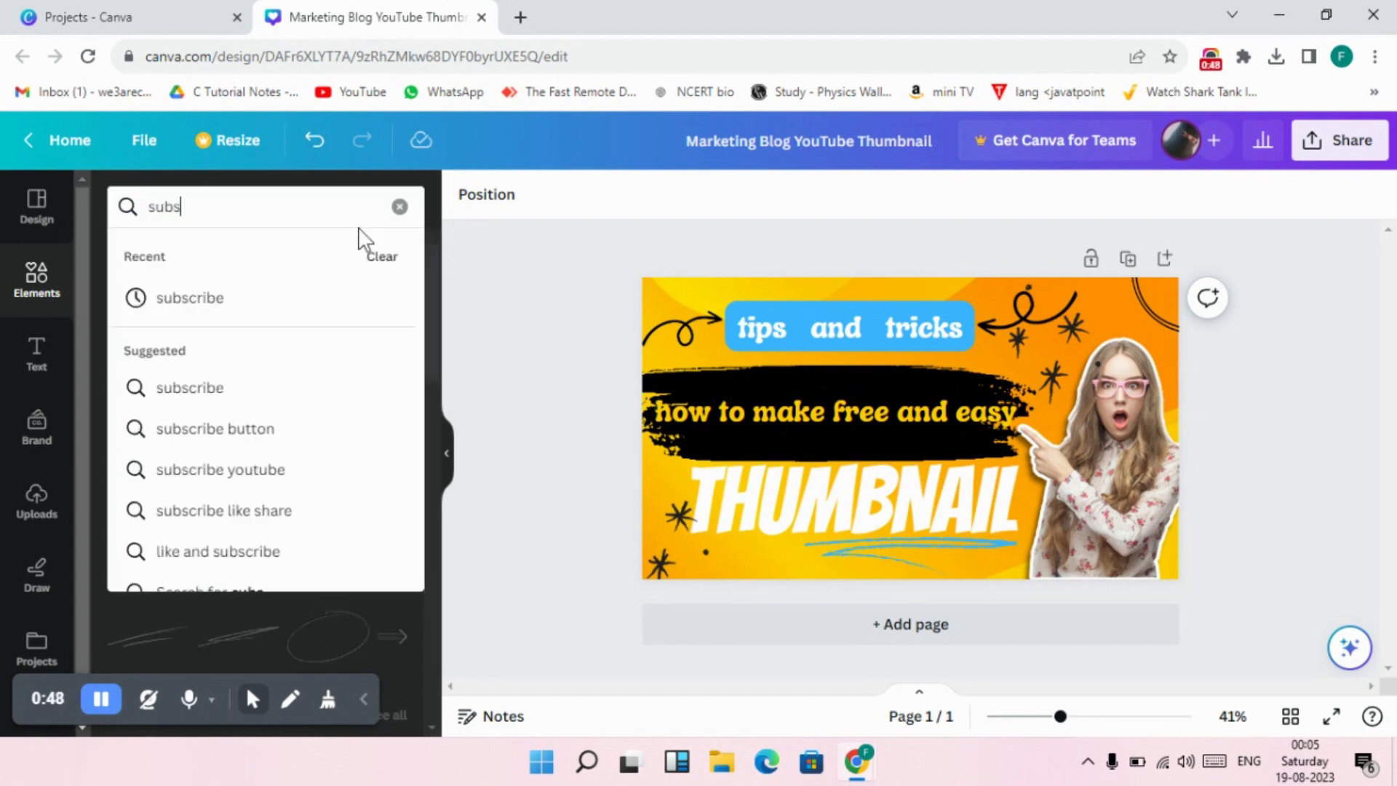
{"action": "type", "text": "cribe"}
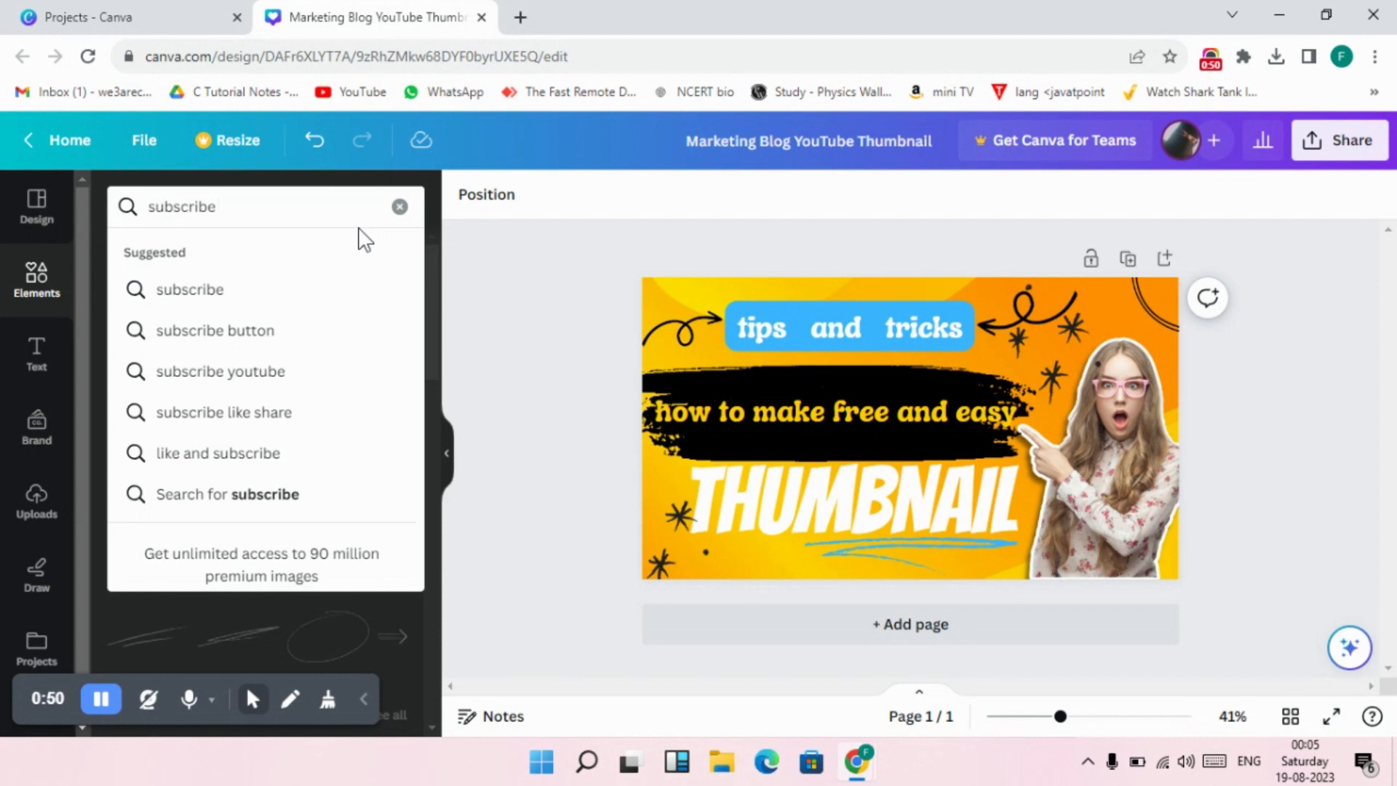
{"action": "left_click", "coordinate": [227, 289]}
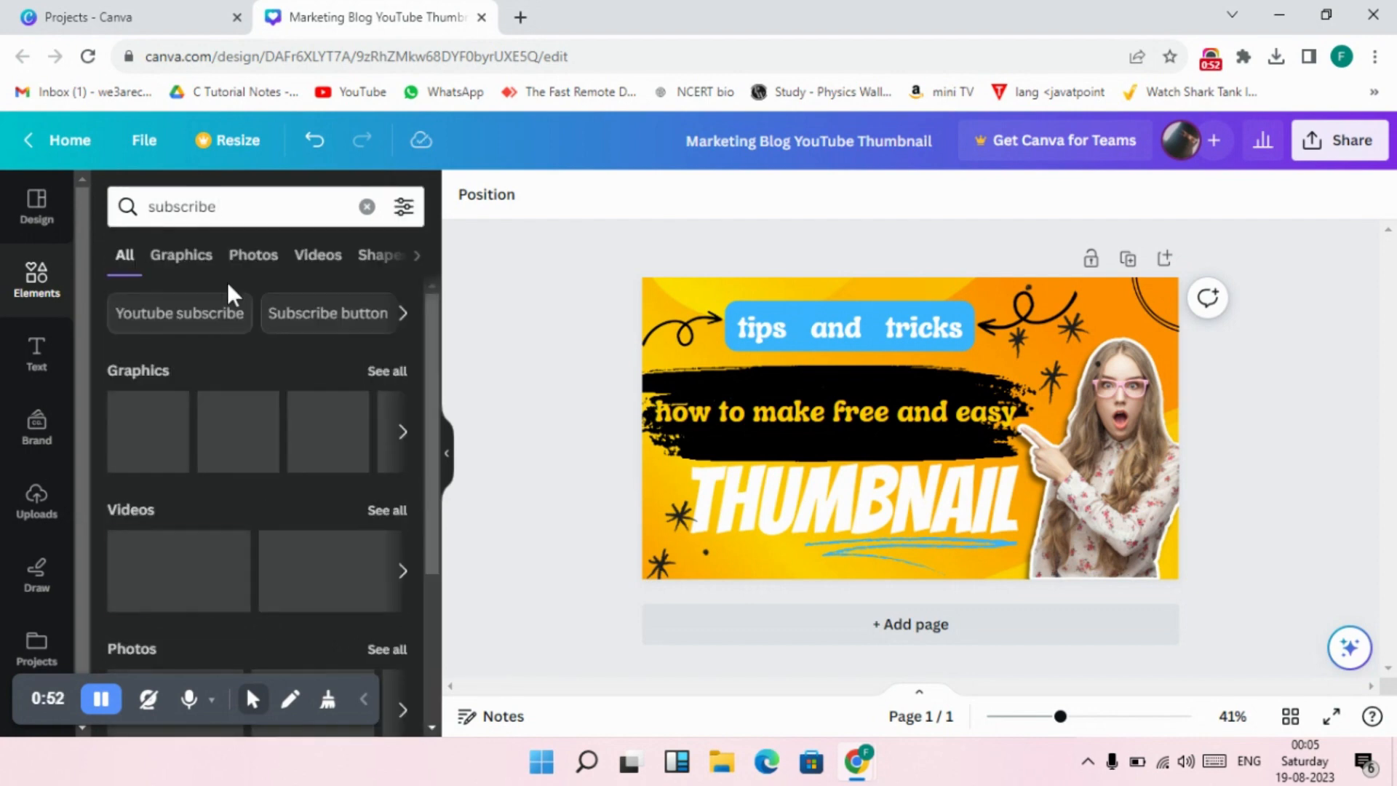
{"action": "scroll", "coordinate": [268, 384], "scroll_direction": "down", "scroll_amount": 3}
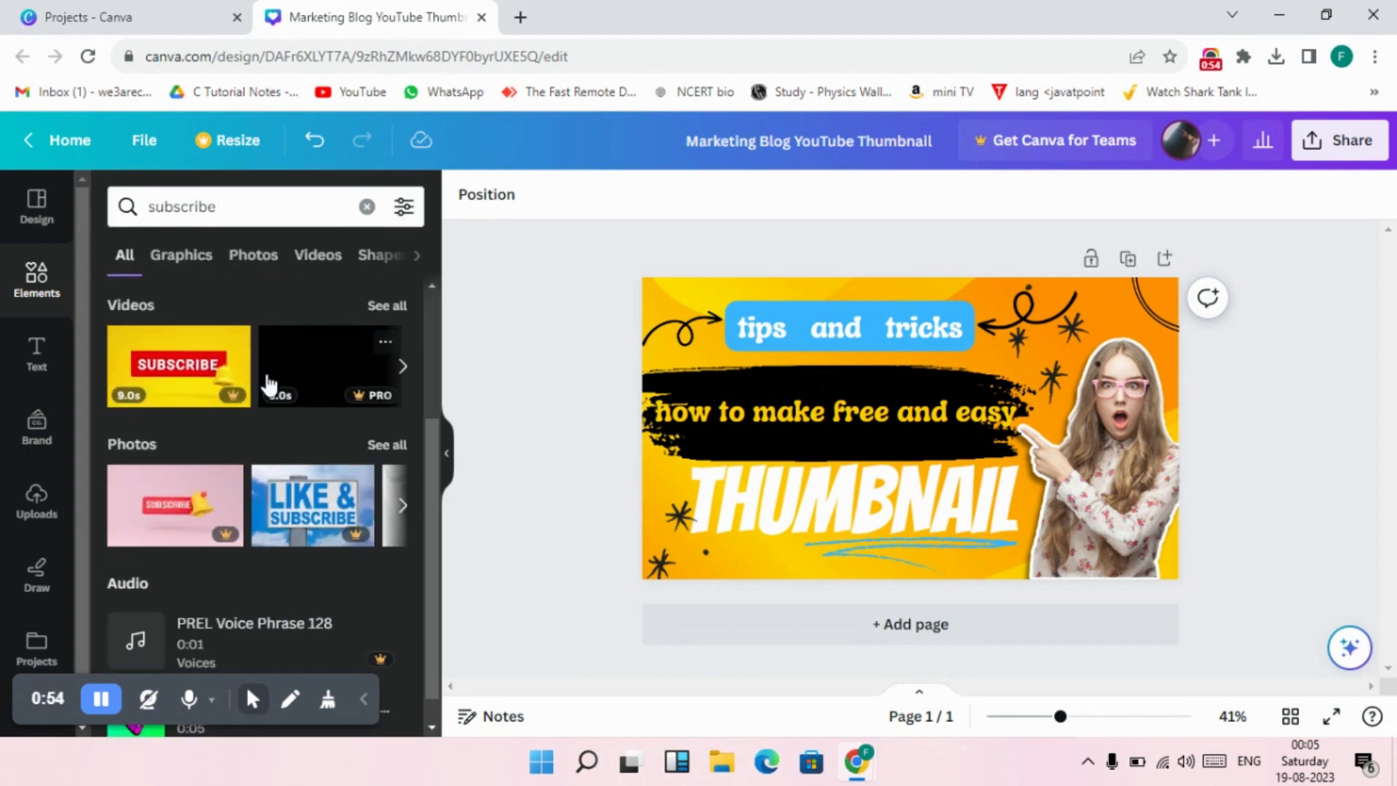
{"action": "scroll", "coordinate": [268, 370], "scroll_direction": "up", "scroll_amount": 3}
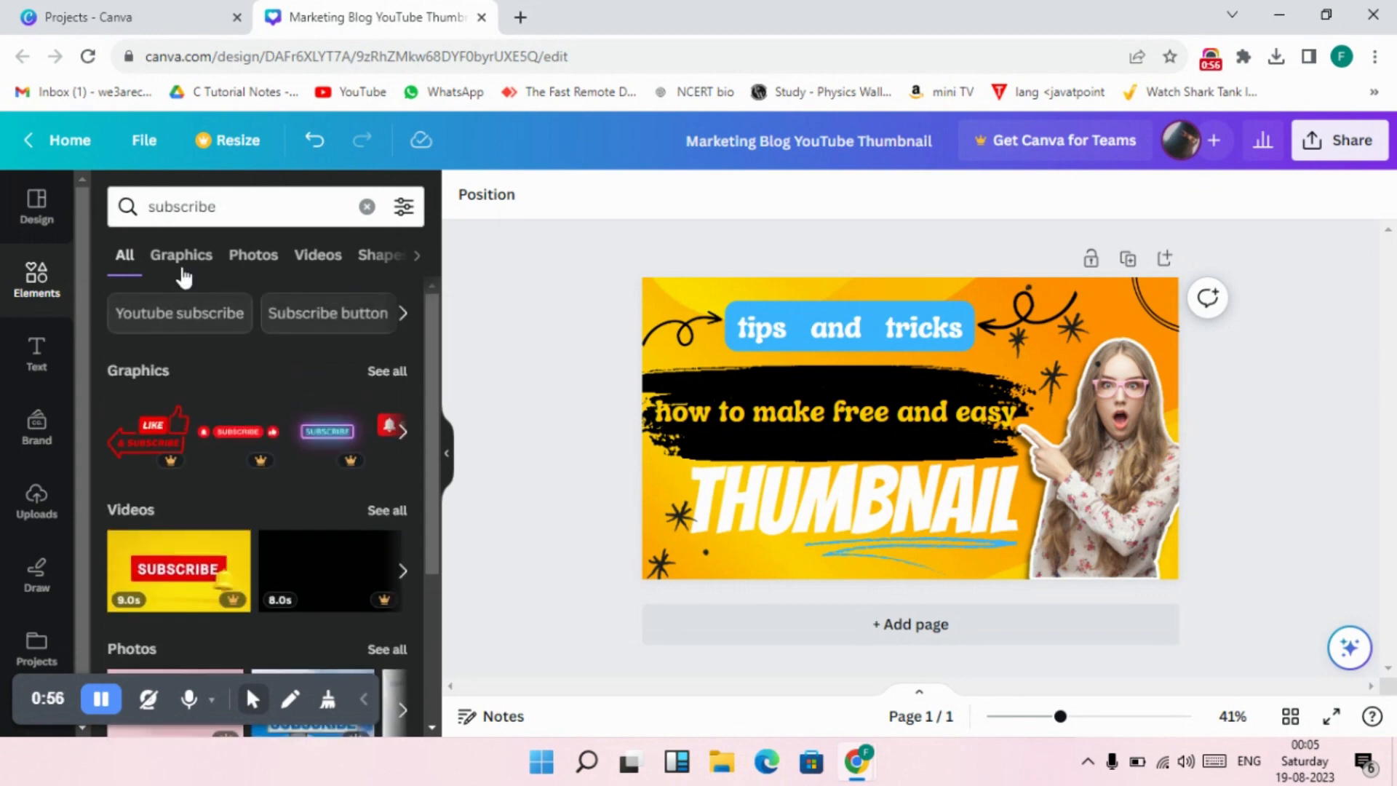
{"action": "left_click", "coordinate": [181, 256]}
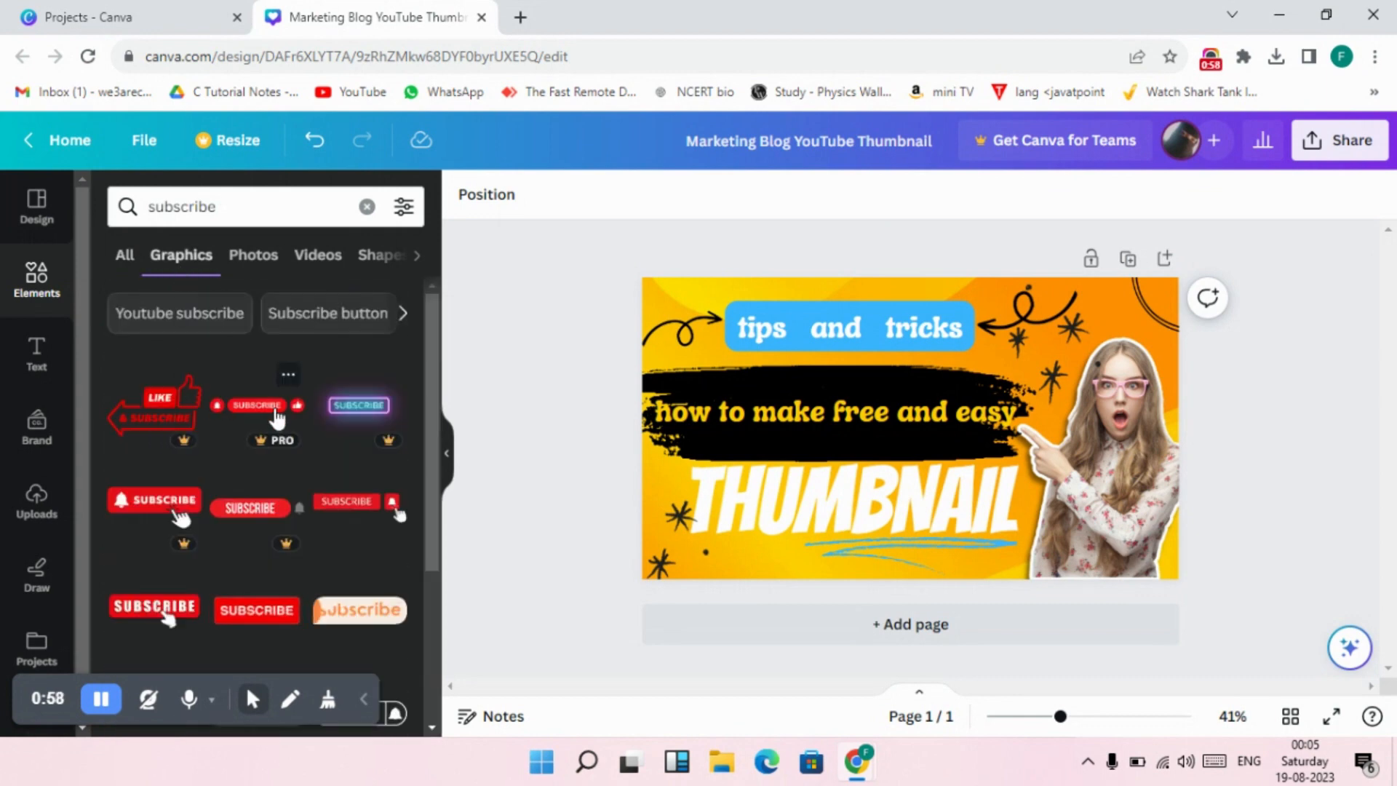
Add the red "SUBSCRIBE" button graphic with a white hand cursor, shrink it and place it under the left part of "THUMBNAIL".
{"action": "scroll", "coordinate": [275, 414], "scroll_direction": "down", "scroll_amount": 4}
{"action": "scroll", "coordinate": [364, 465], "scroll_direction": "down", "scroll_amount": 3}
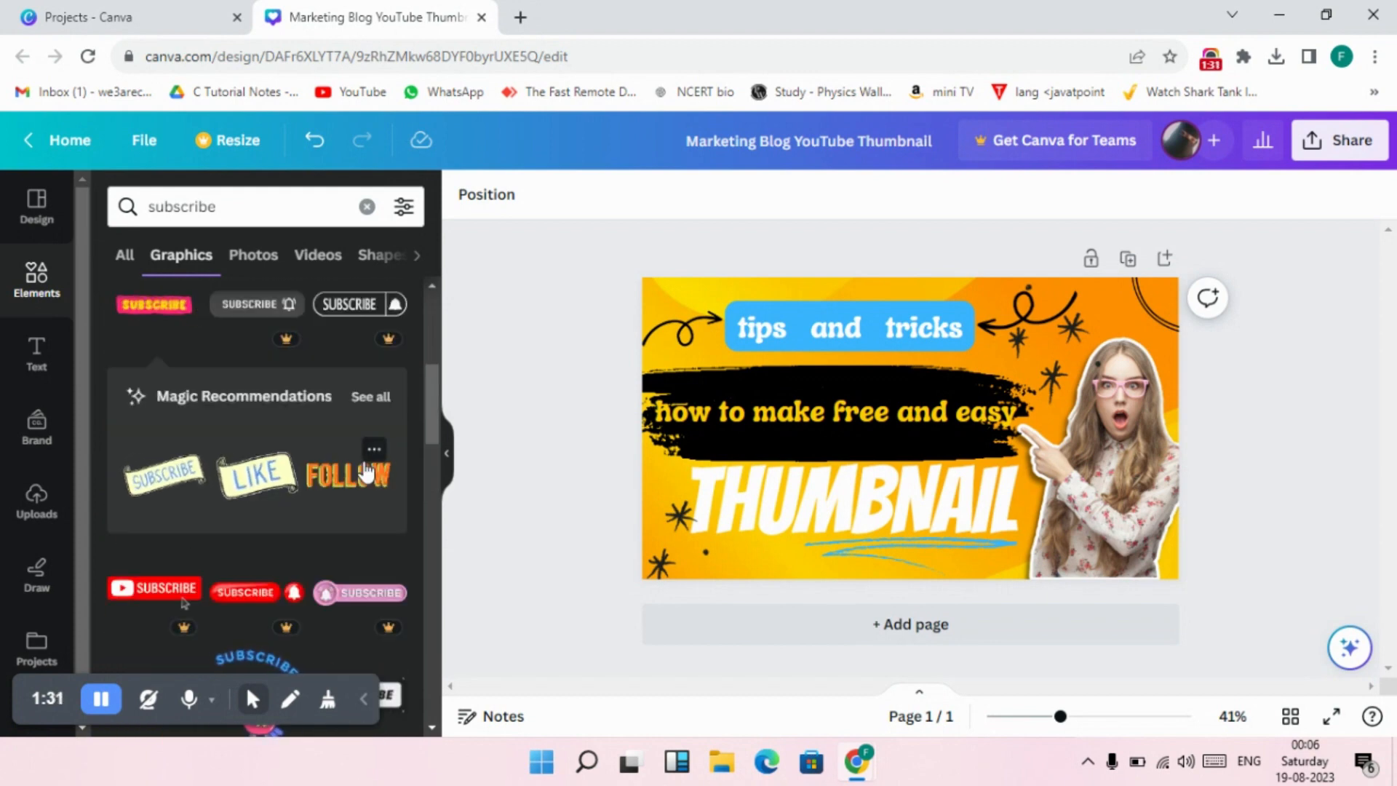
{"action": "scroll", "coordinate": [367, 472], "scroll_direction": "up", "scroll_amount": 3}
{"action": "scroll", "coordinate": [366, 472], "scroll_direction": "up", "scroll_amount": 3}
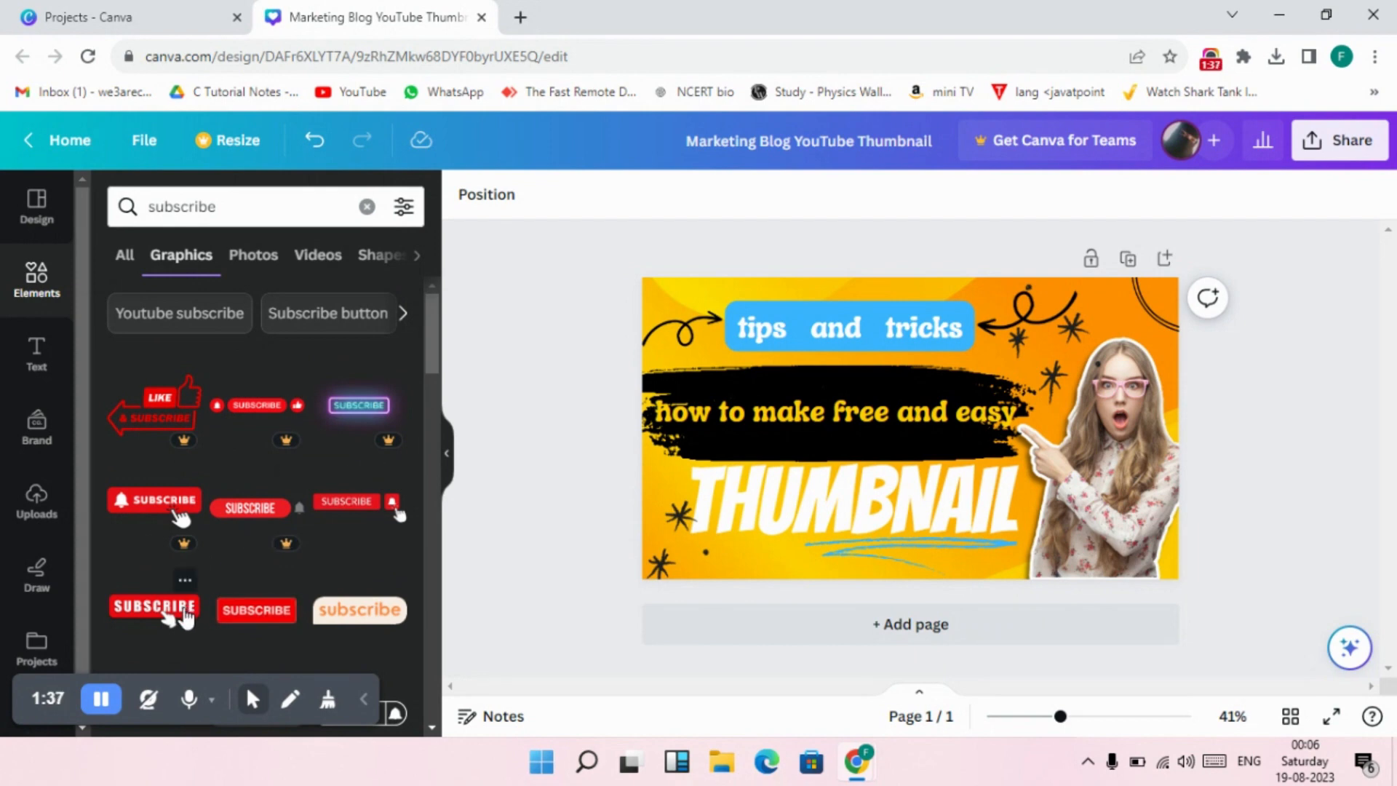
{"action": "left_click", "coordinate": [186, 616]}
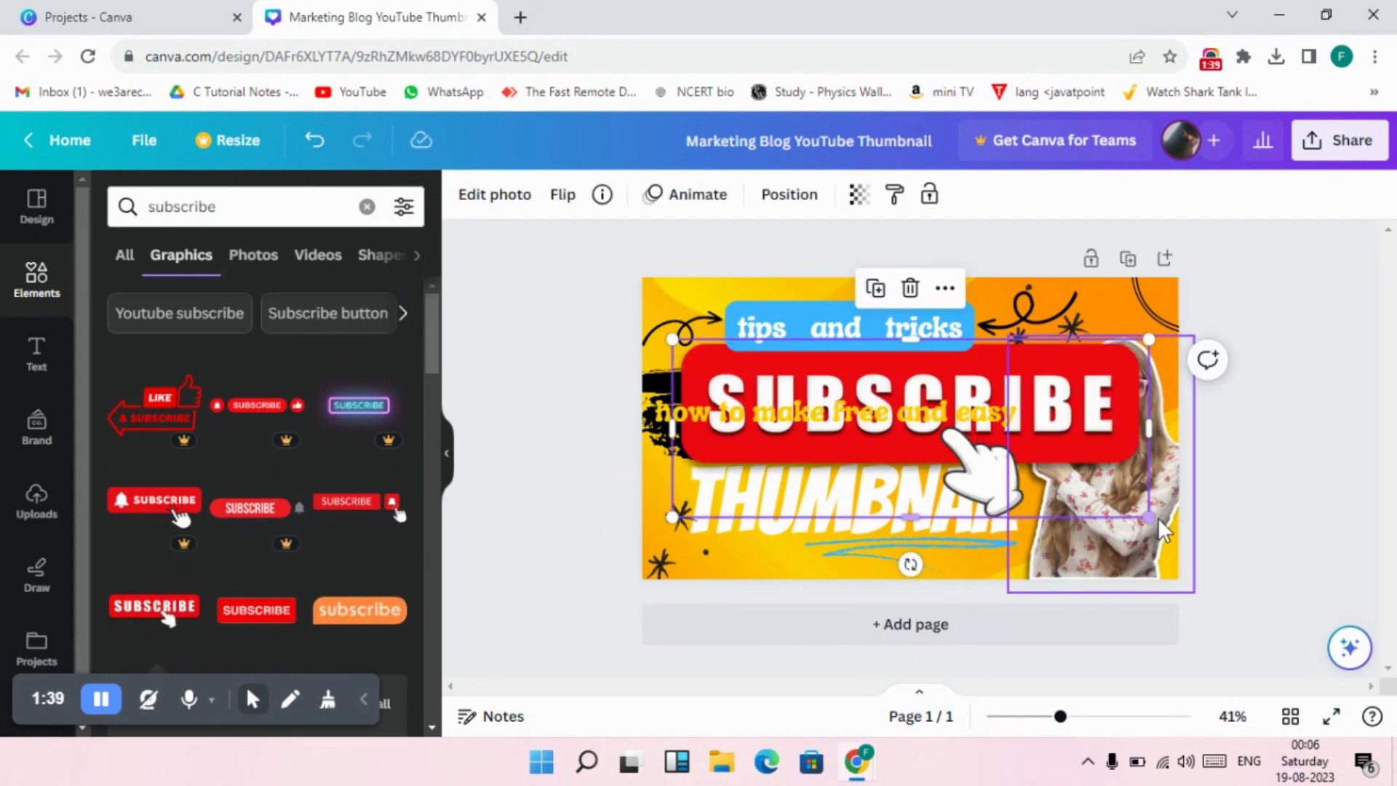
{"action": "left_click_drag", "start_coordinate": [1149, 516], "coordinate": [739, 555]}
Scale the "THUMBNAIL" text down to font size 151 to make room for the subscribe button graphic.
{"action": "left_click", "coordinate": [749, 557]}
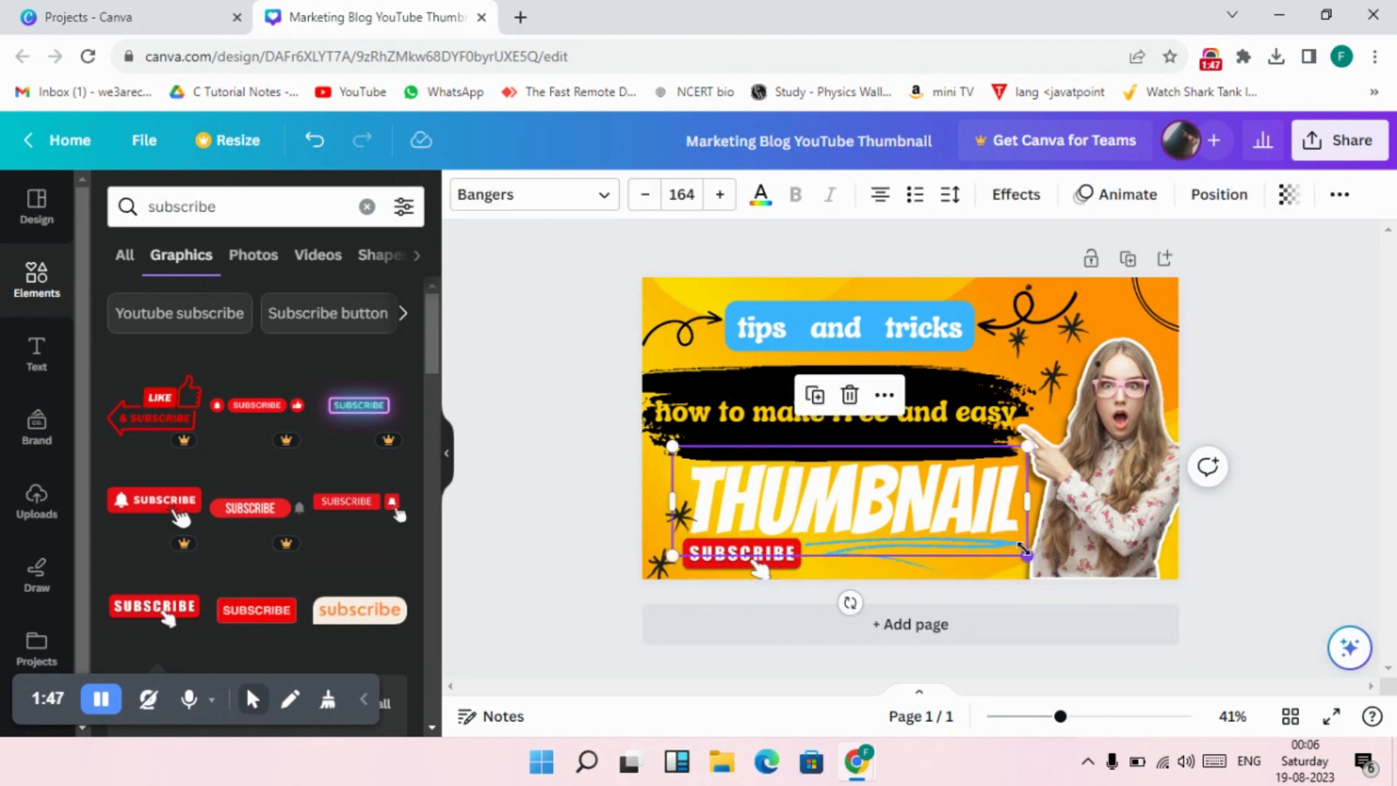
{"action": "left_click_drag", "start_coordinate": [1023, 548], "coordinate": [1001, 522]}
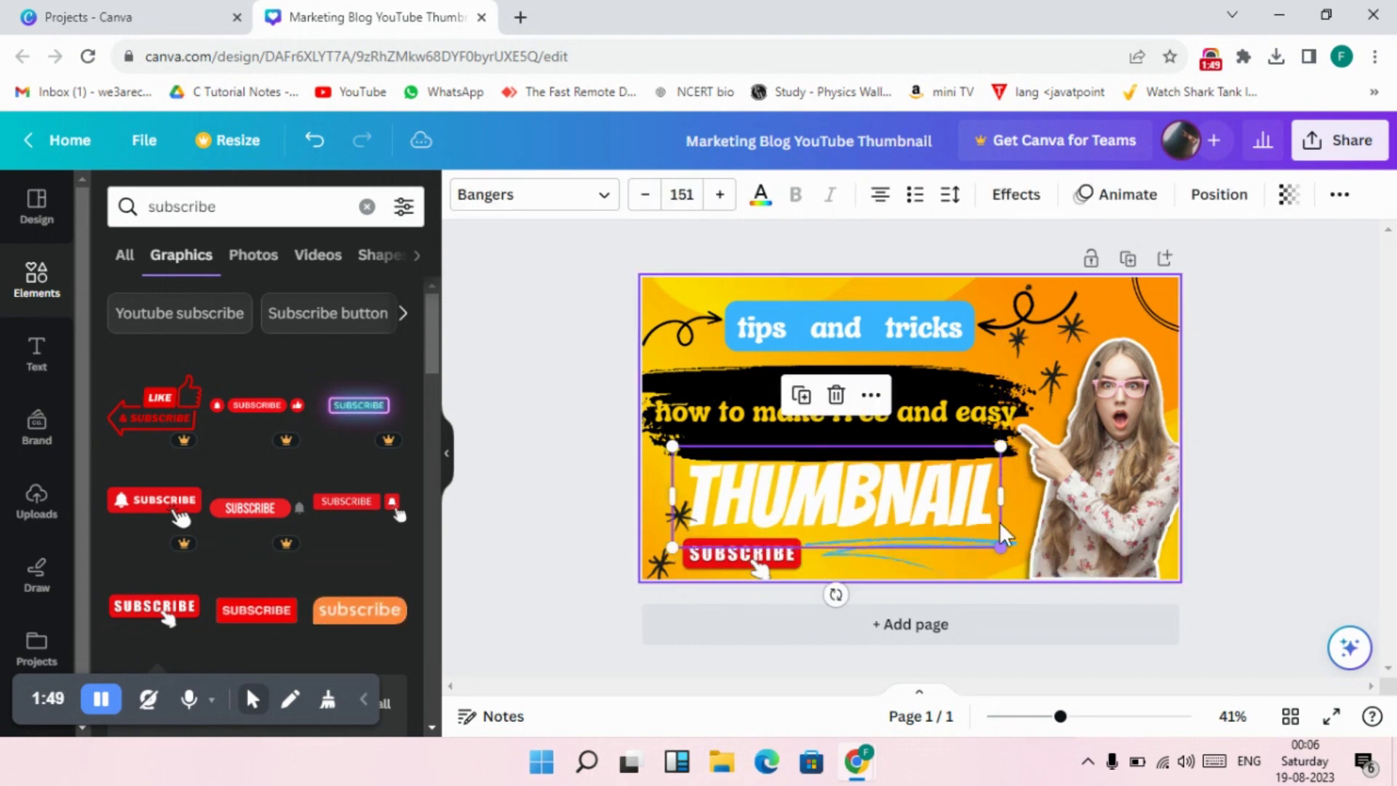
{"action": "left_click", "coordinate": [770, 556]}
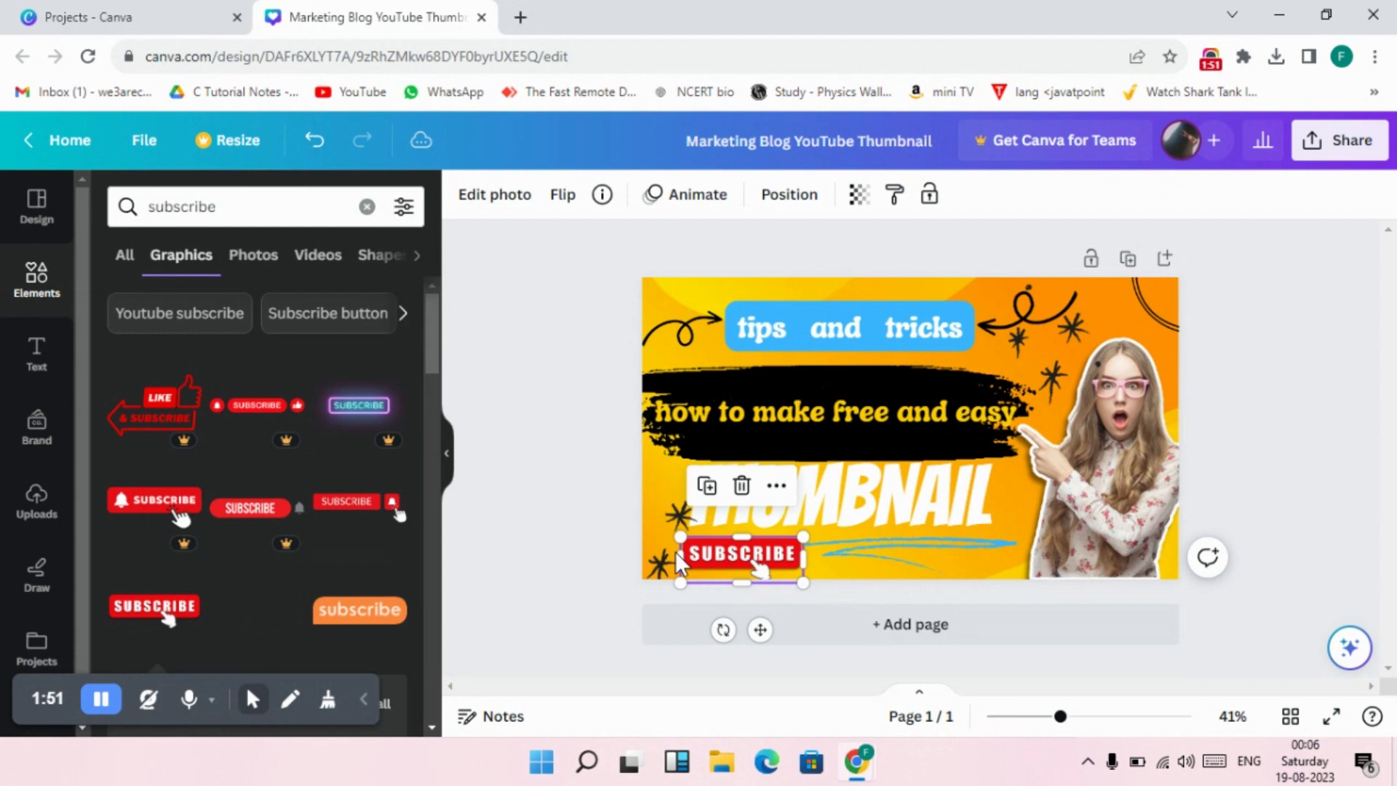
{"action": "left_click", "coordinate": [585, 499]}
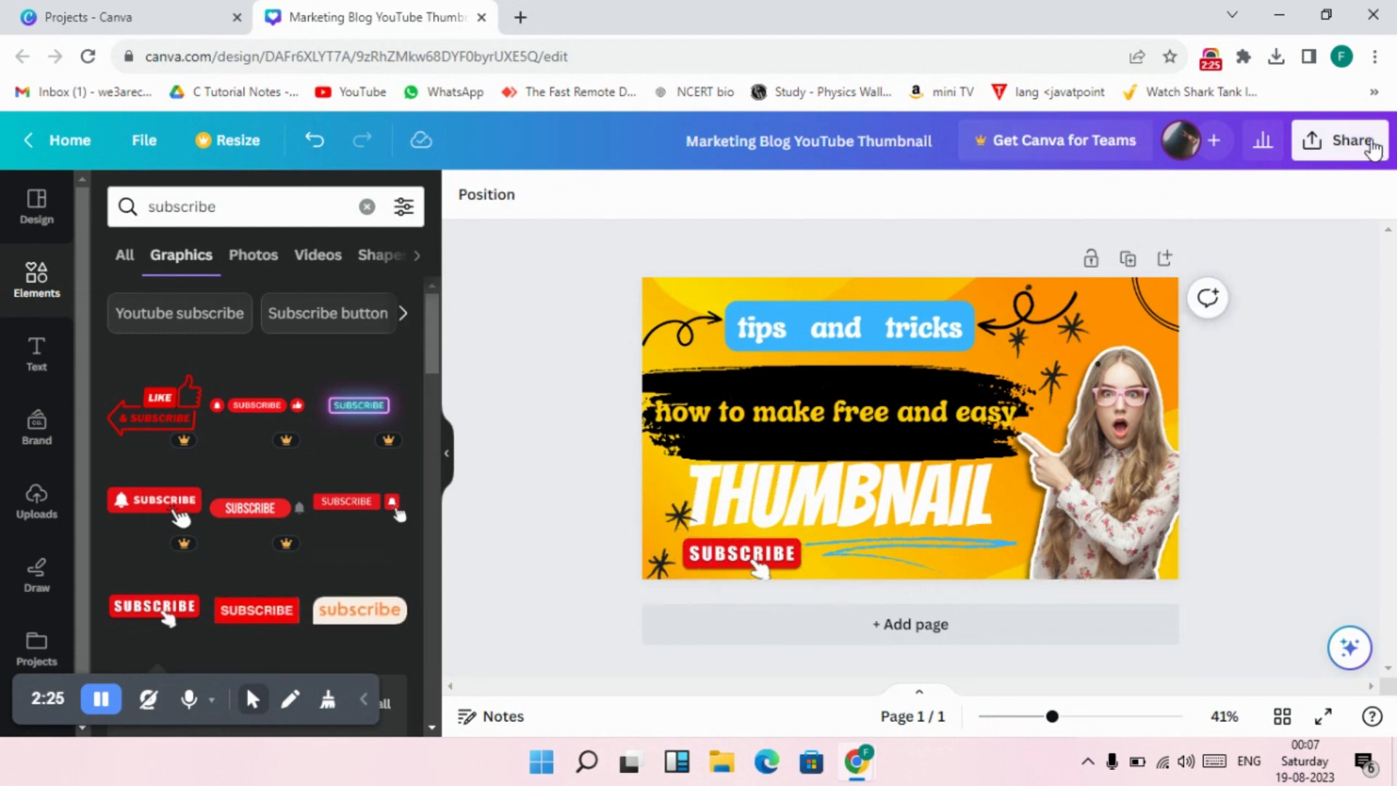
Download the finished thumbnail as a JPG file and dismiss the download notice.
{"action": "left_click", "coordinate": [1372, 148]}
{"action": "scroll", "coordinate": [1280, 338], "scroll_direction": "down", "scroll_amount": 3}
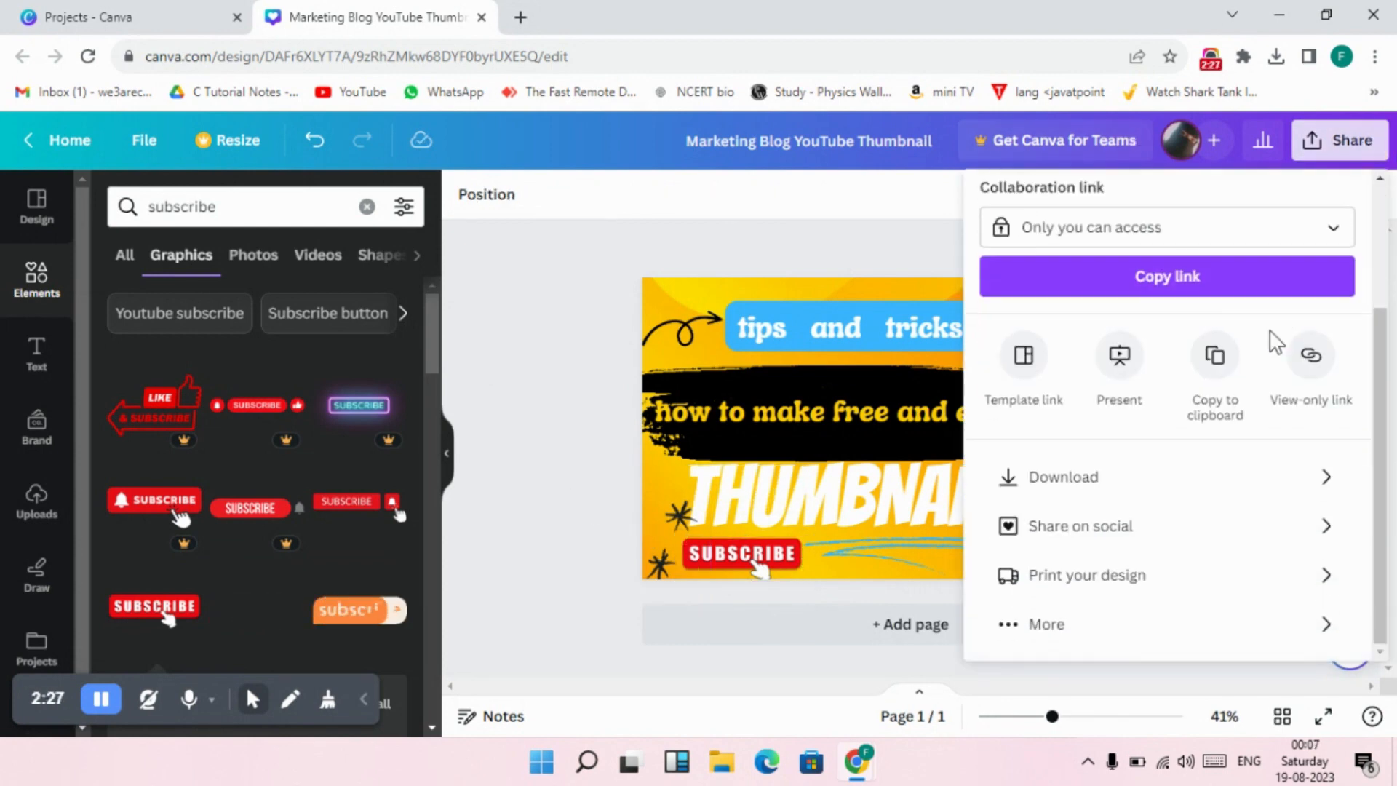
{"action": "left_click", "coordinate": [1087, 477]}
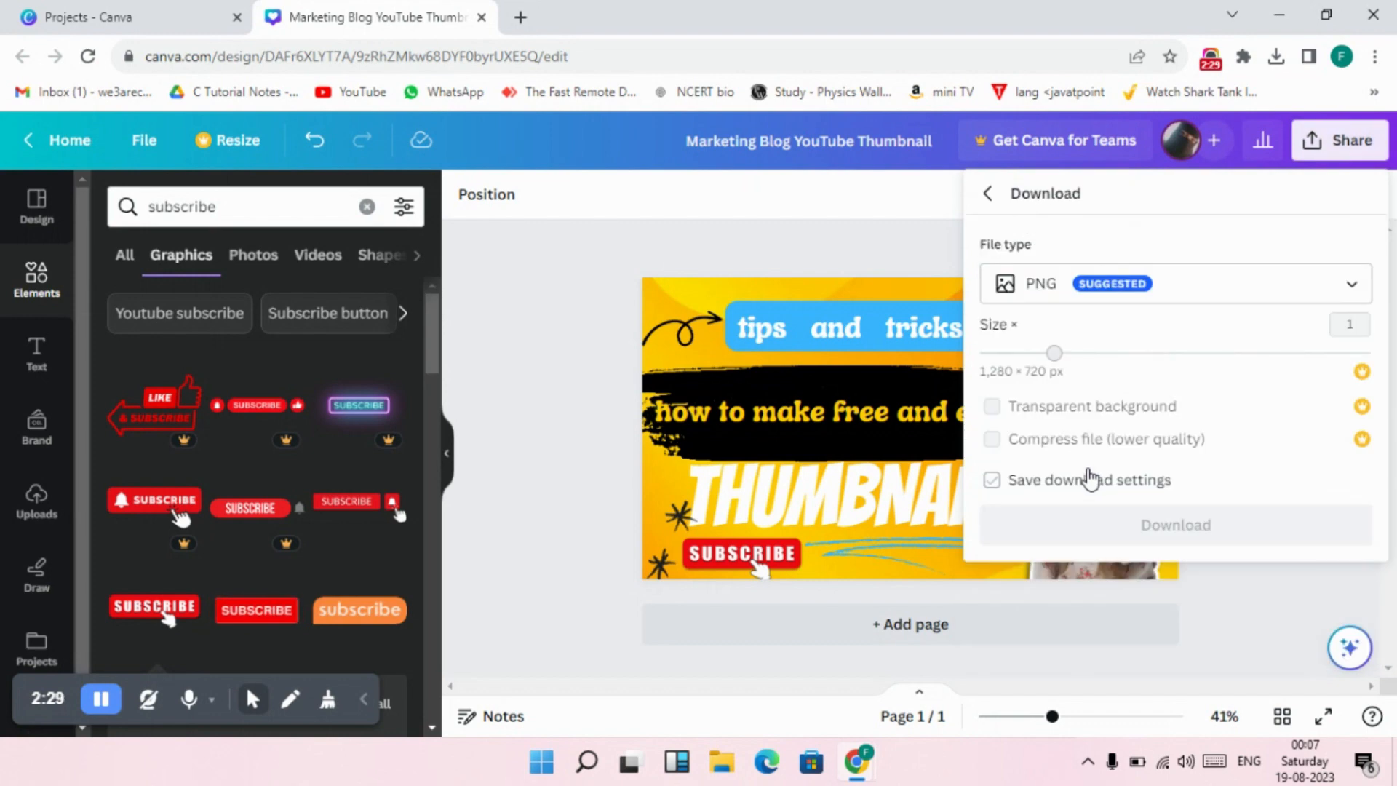
{"action": "left_click", "coordinate": [1352, 284]}
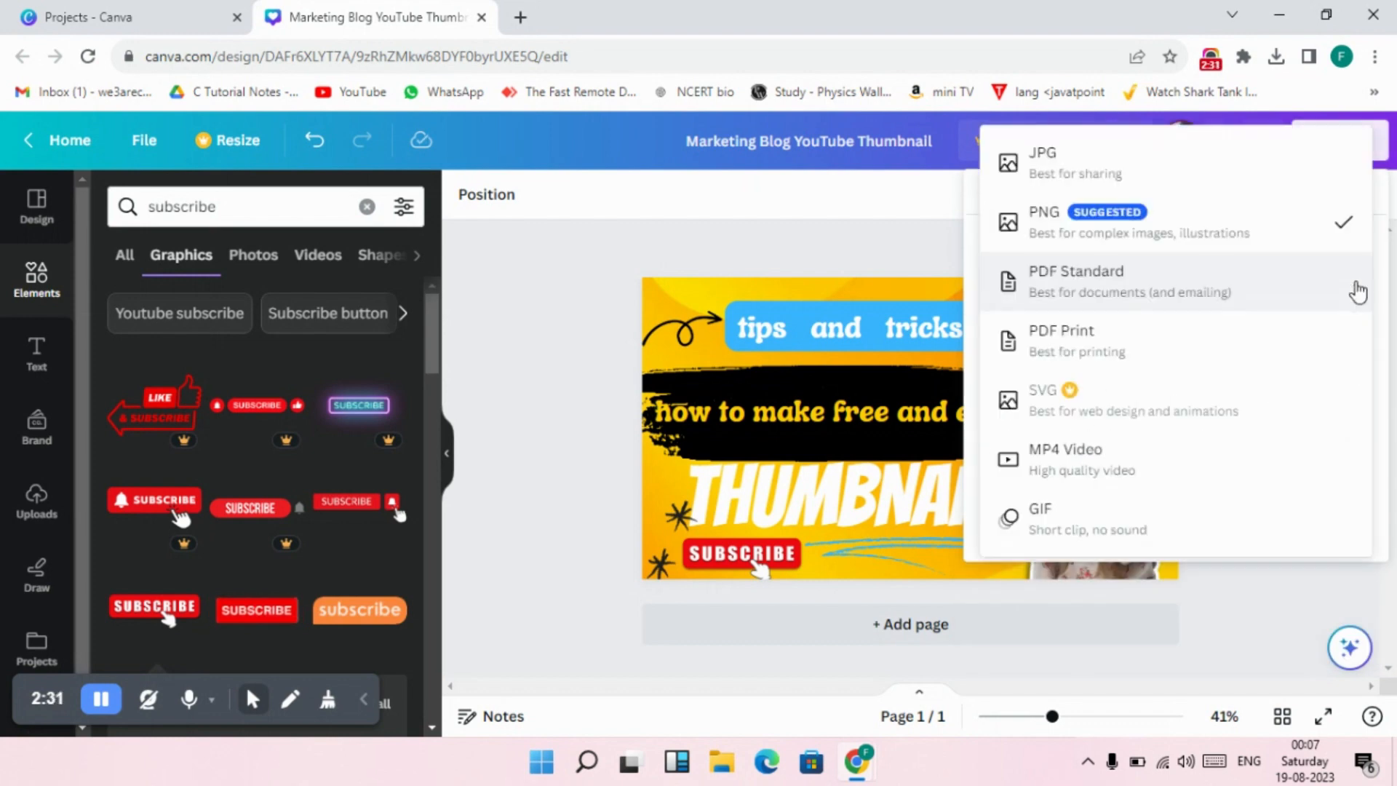
{"action": "left_click", "coordinate": [1132, 170]}
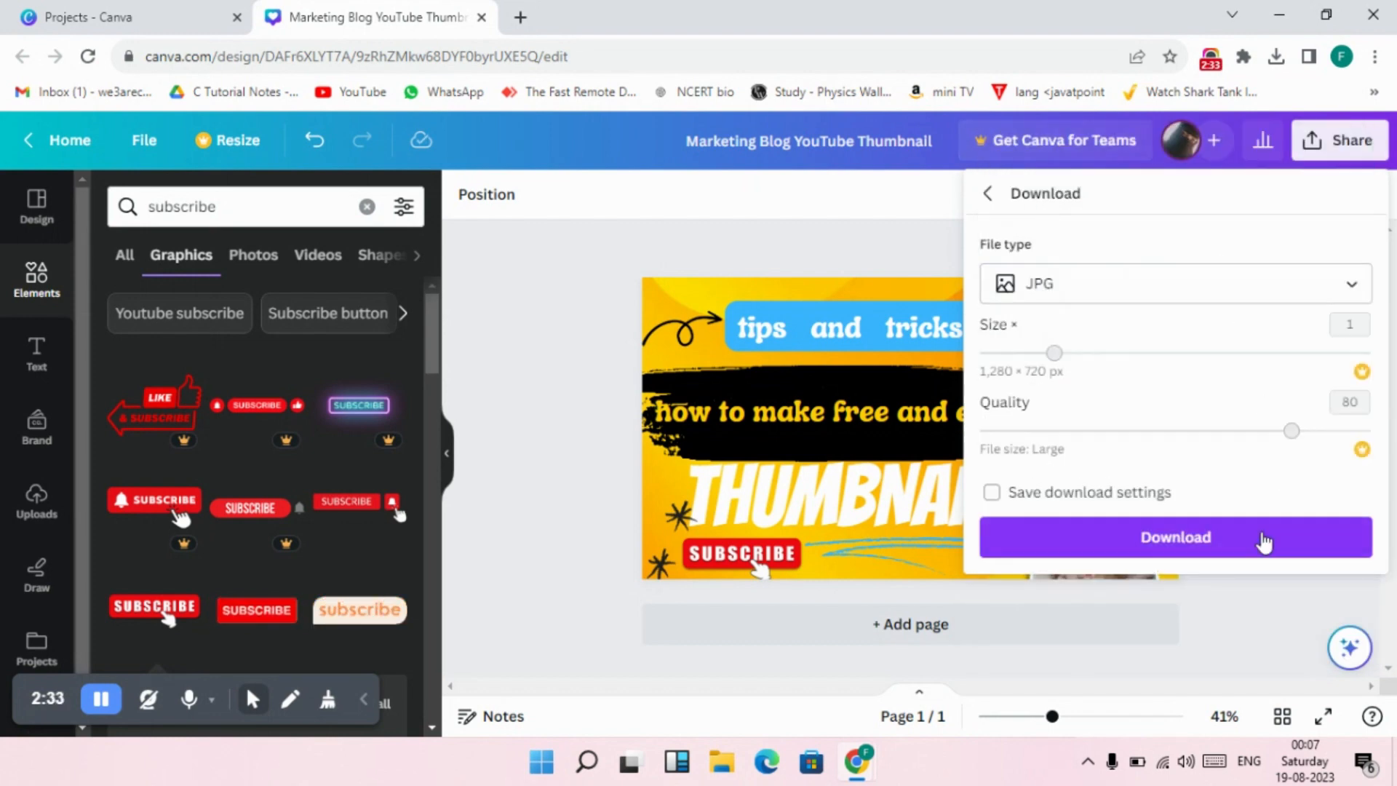
{"action": "left_click", "coordinate": [1231, 546]}
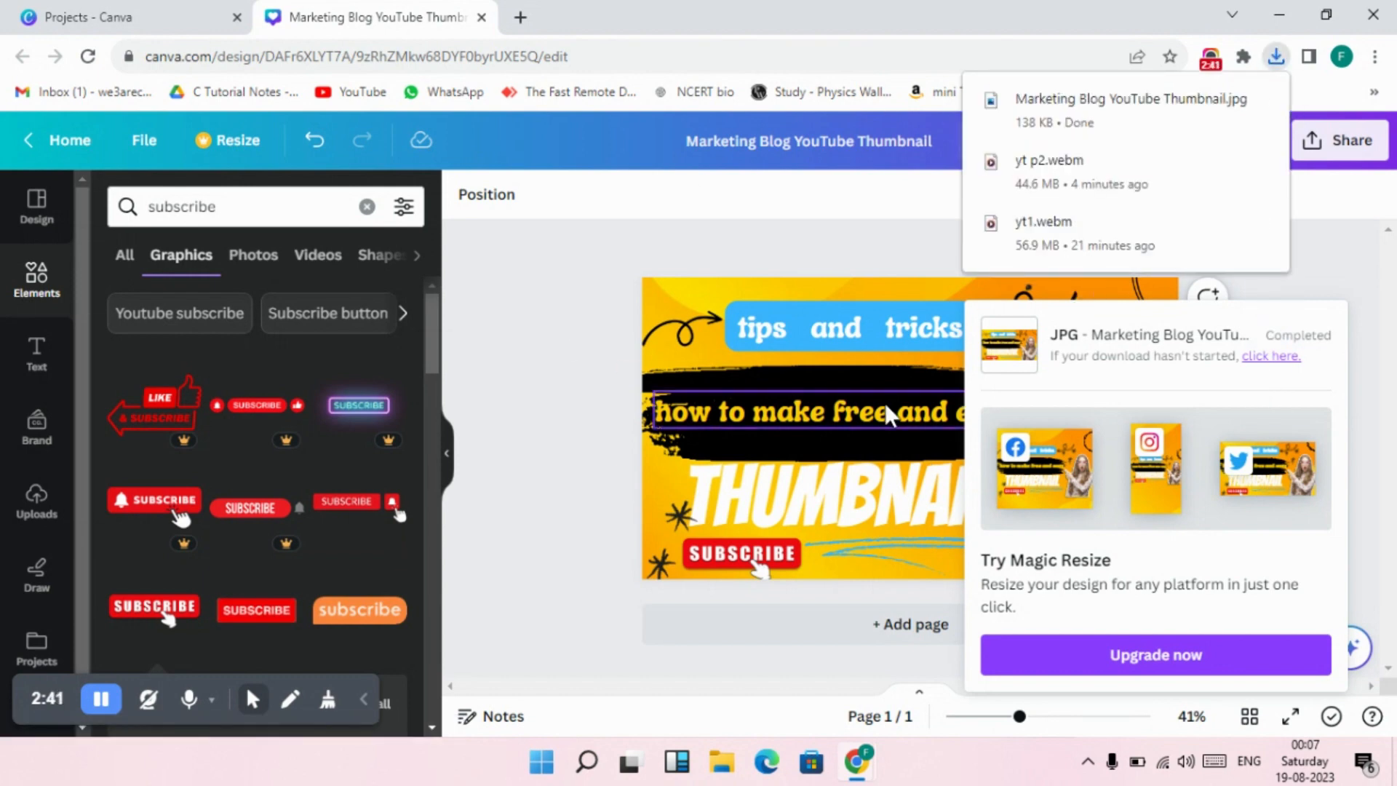
{"action": "left_click", "coordinate": [570, 339]}
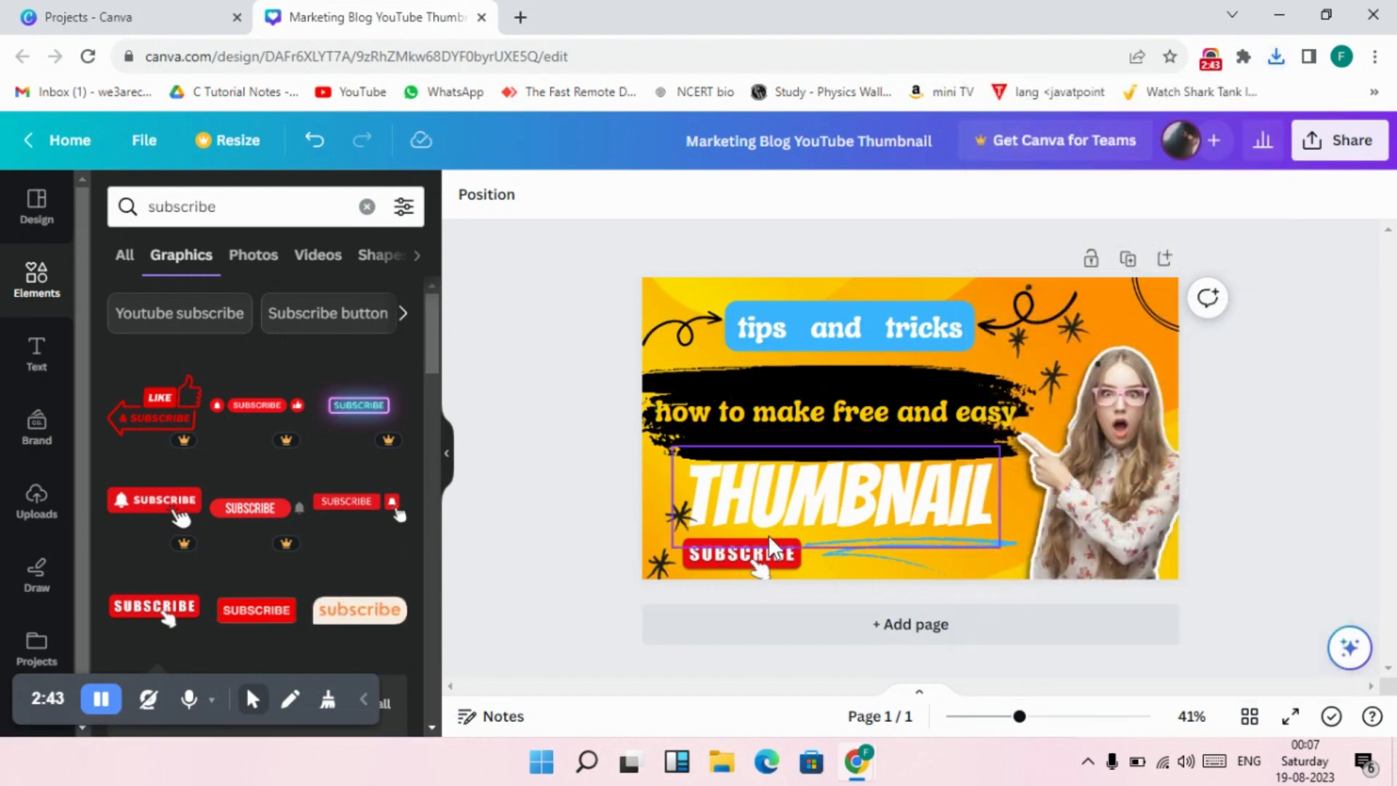